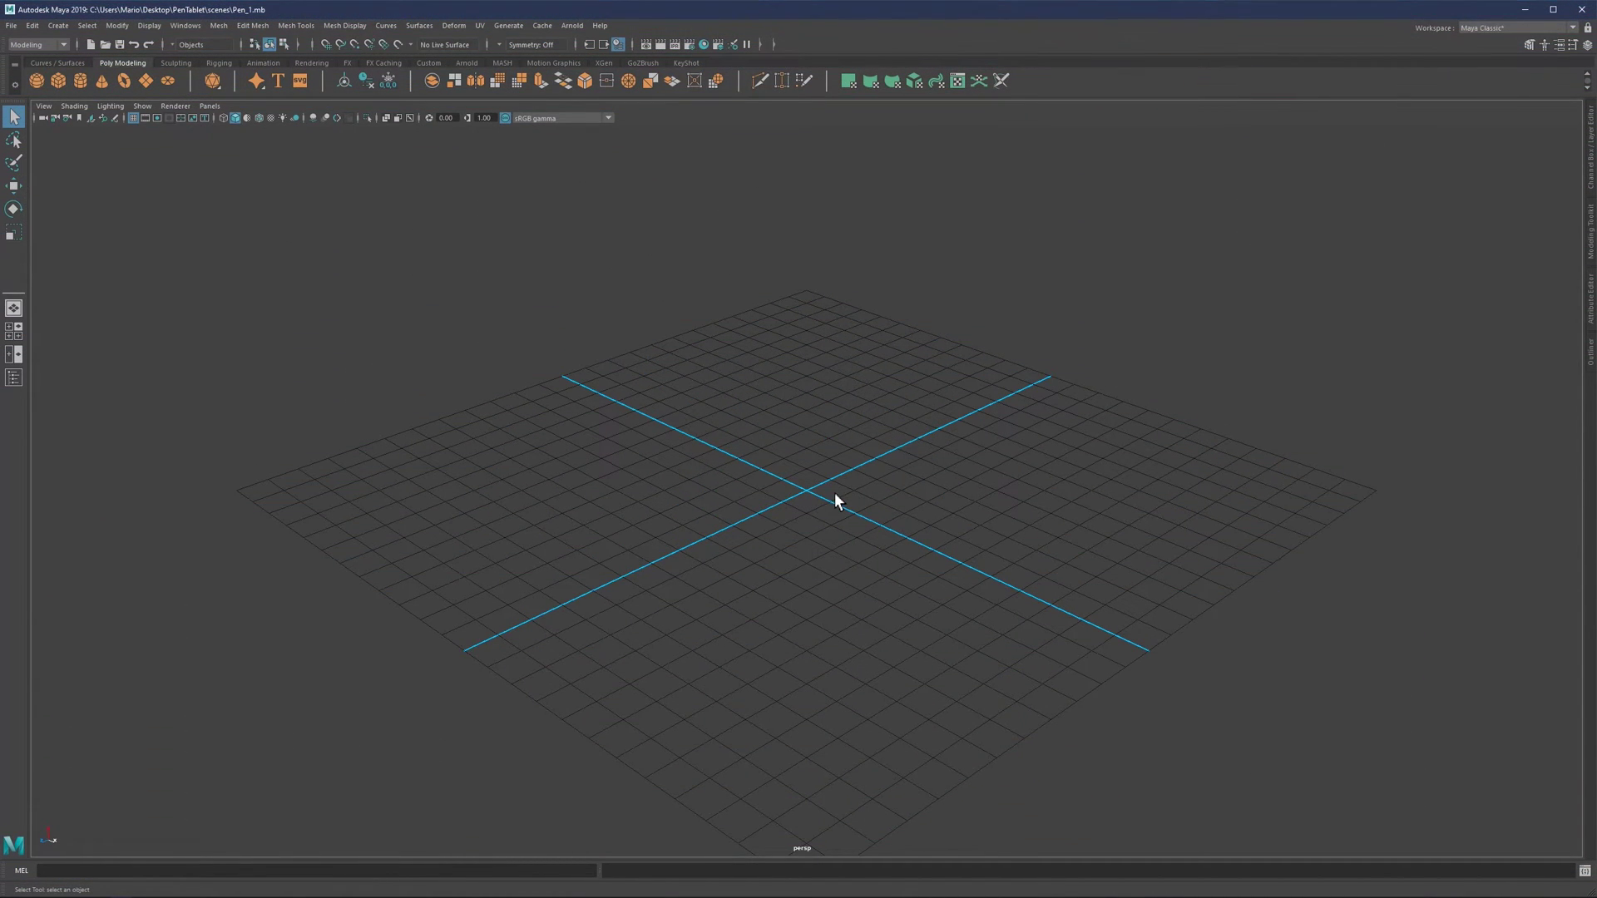
Create a free image plane and open its attributes, keeping the plane selected
{"action": "middle_click_drag", "start_coordinate": [835, 492], "coordinate": [811, 457], "text": "alt"}
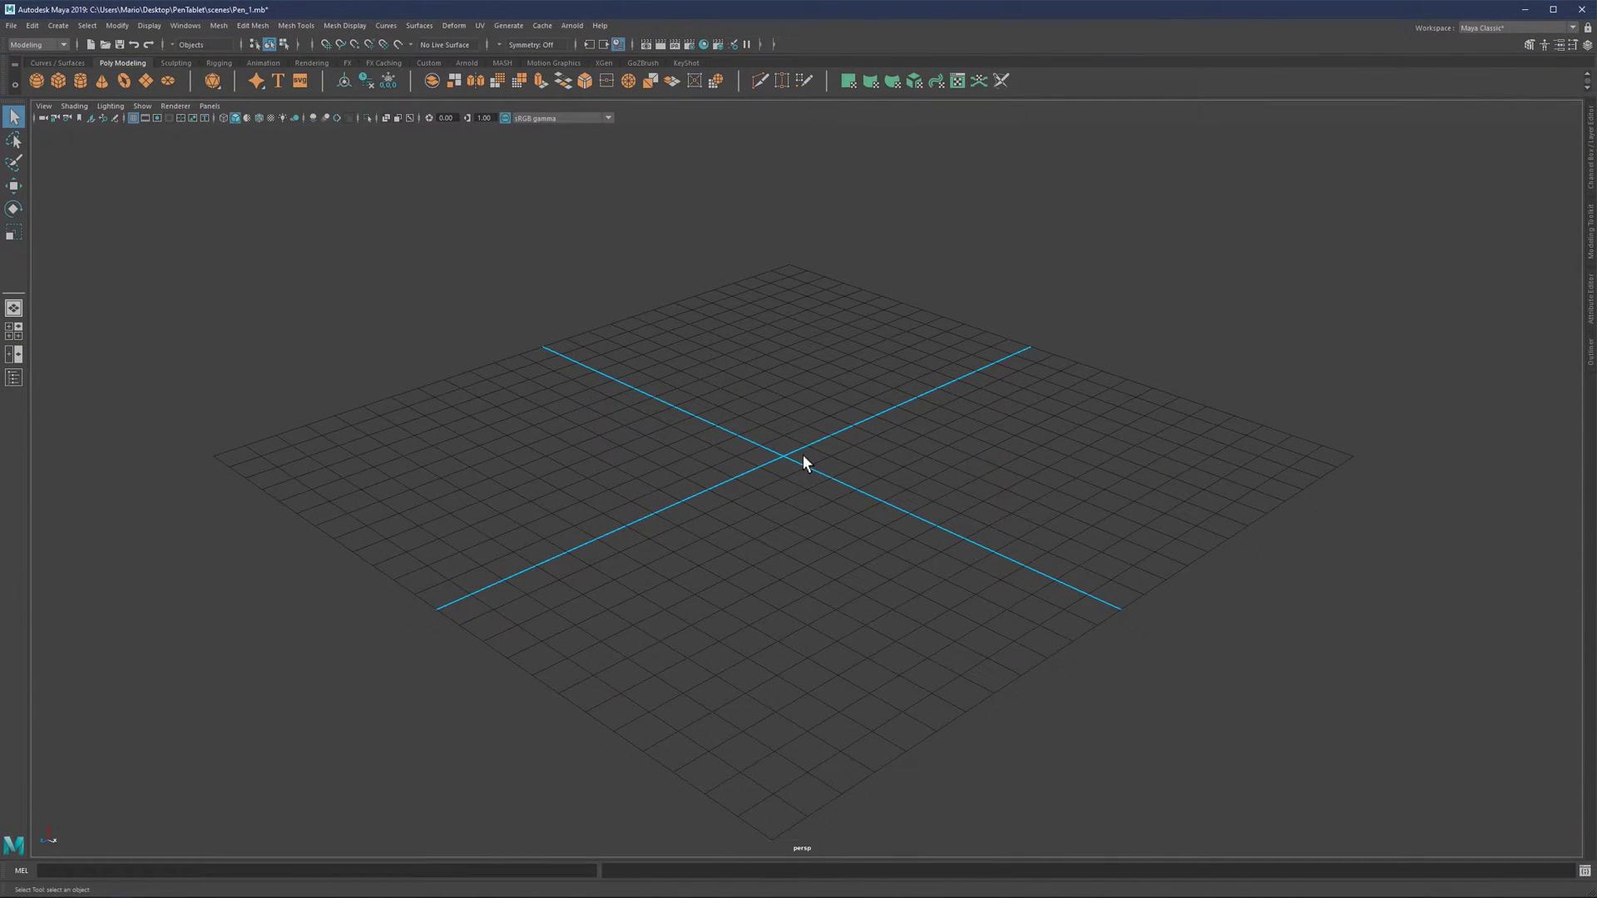
{"action": "left_click", "coordinate": [64, 26]}
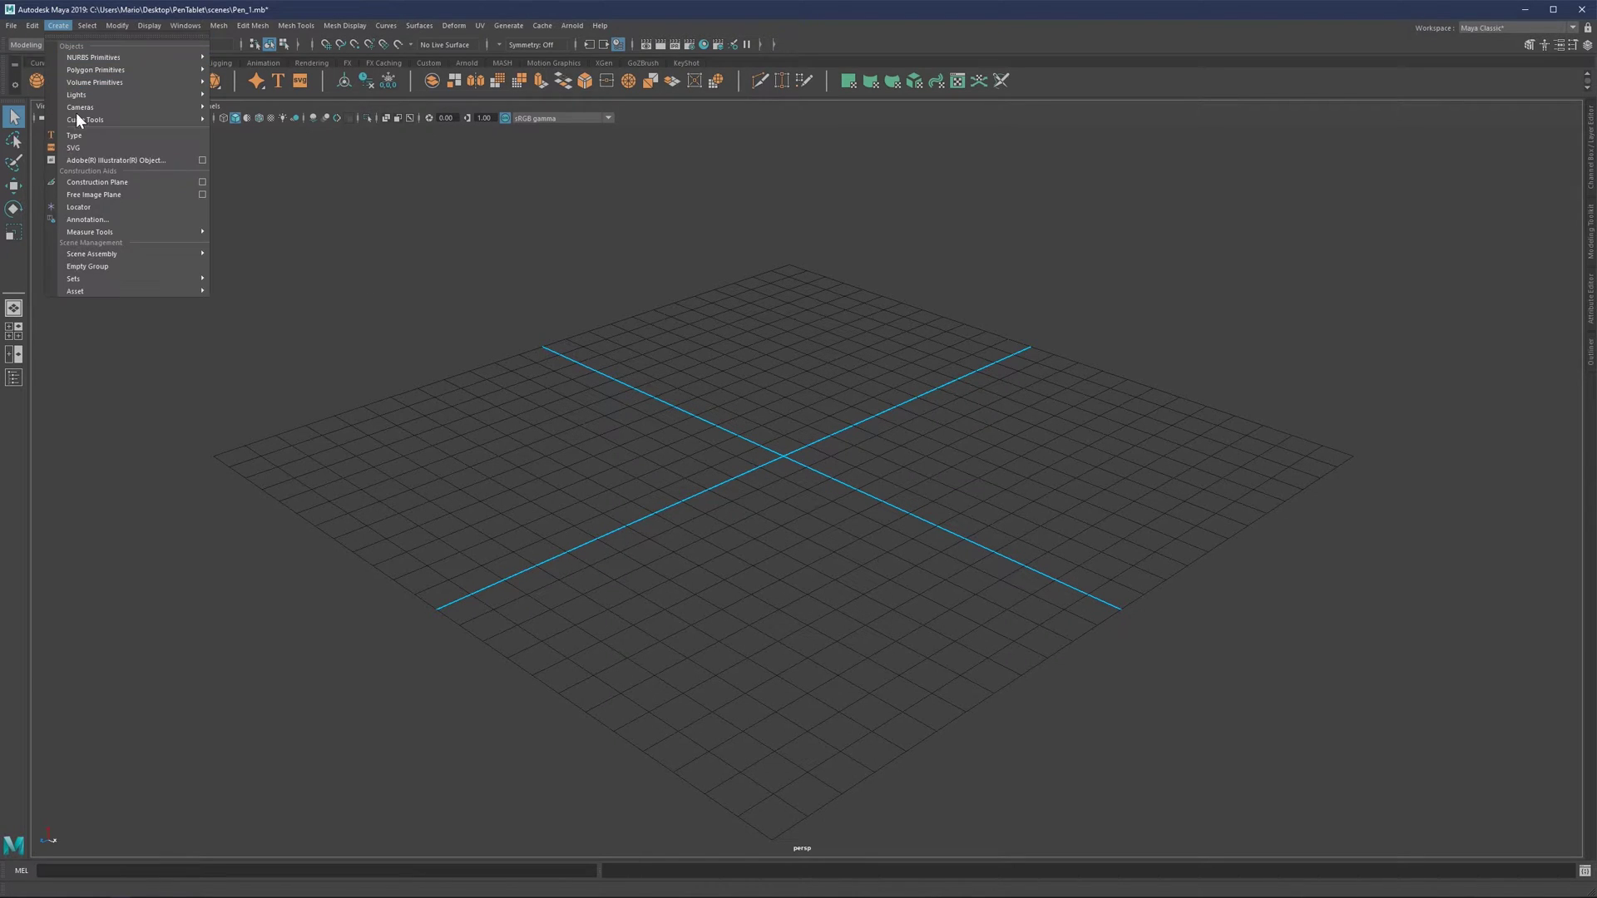
{"action": "left_click", "coordinate": [97, 194]}
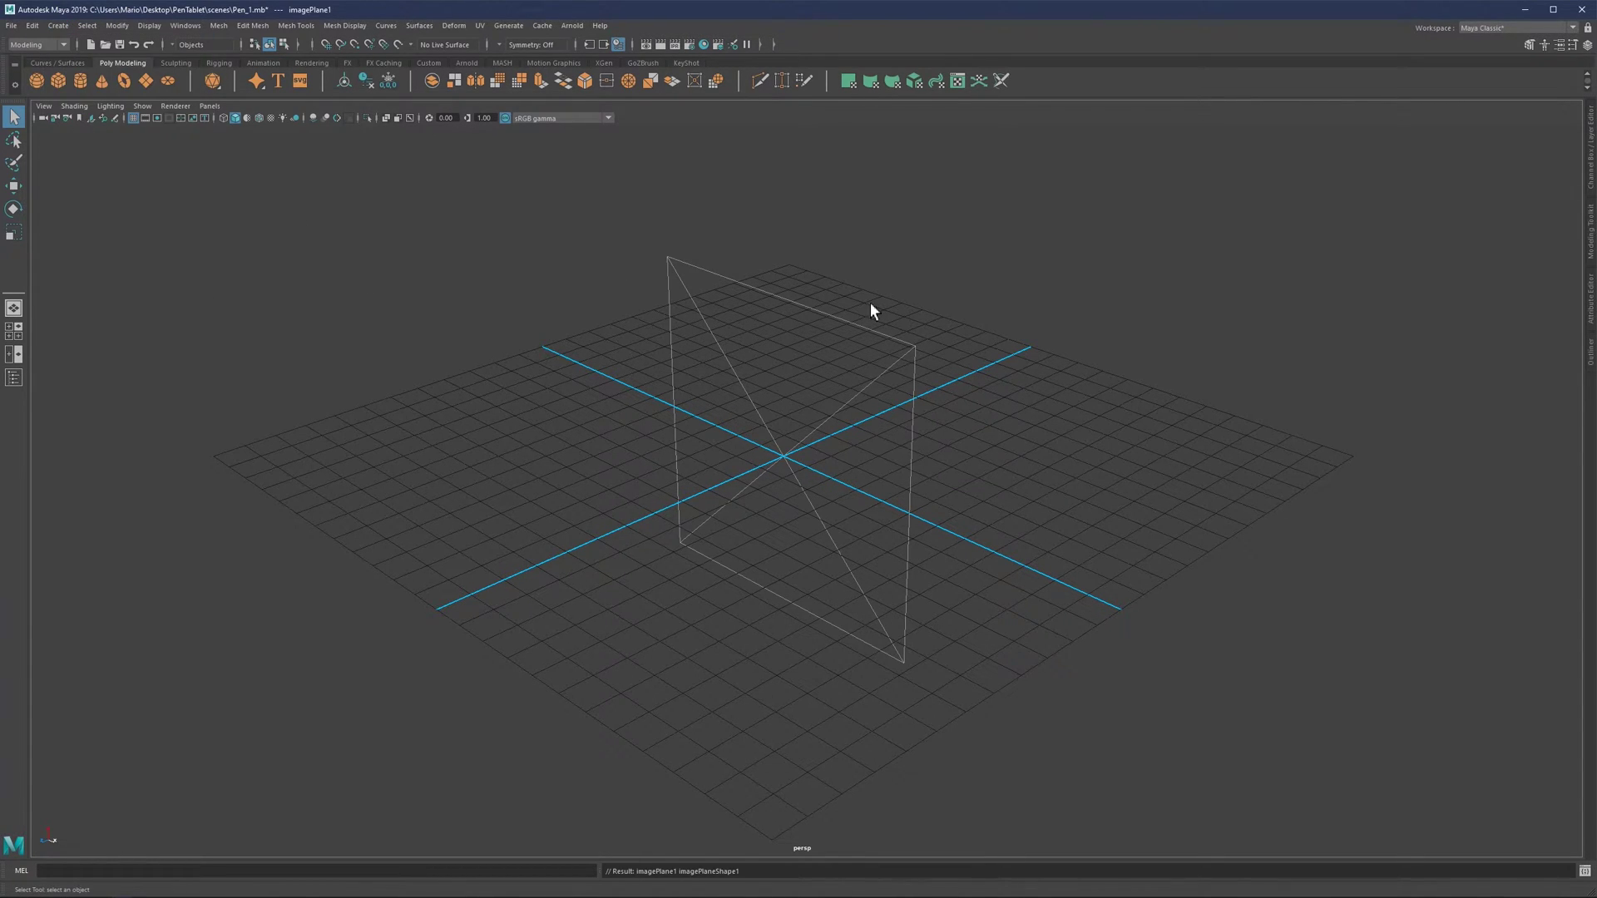
{"action": "left_click", "coordinate": [1590, 314]}
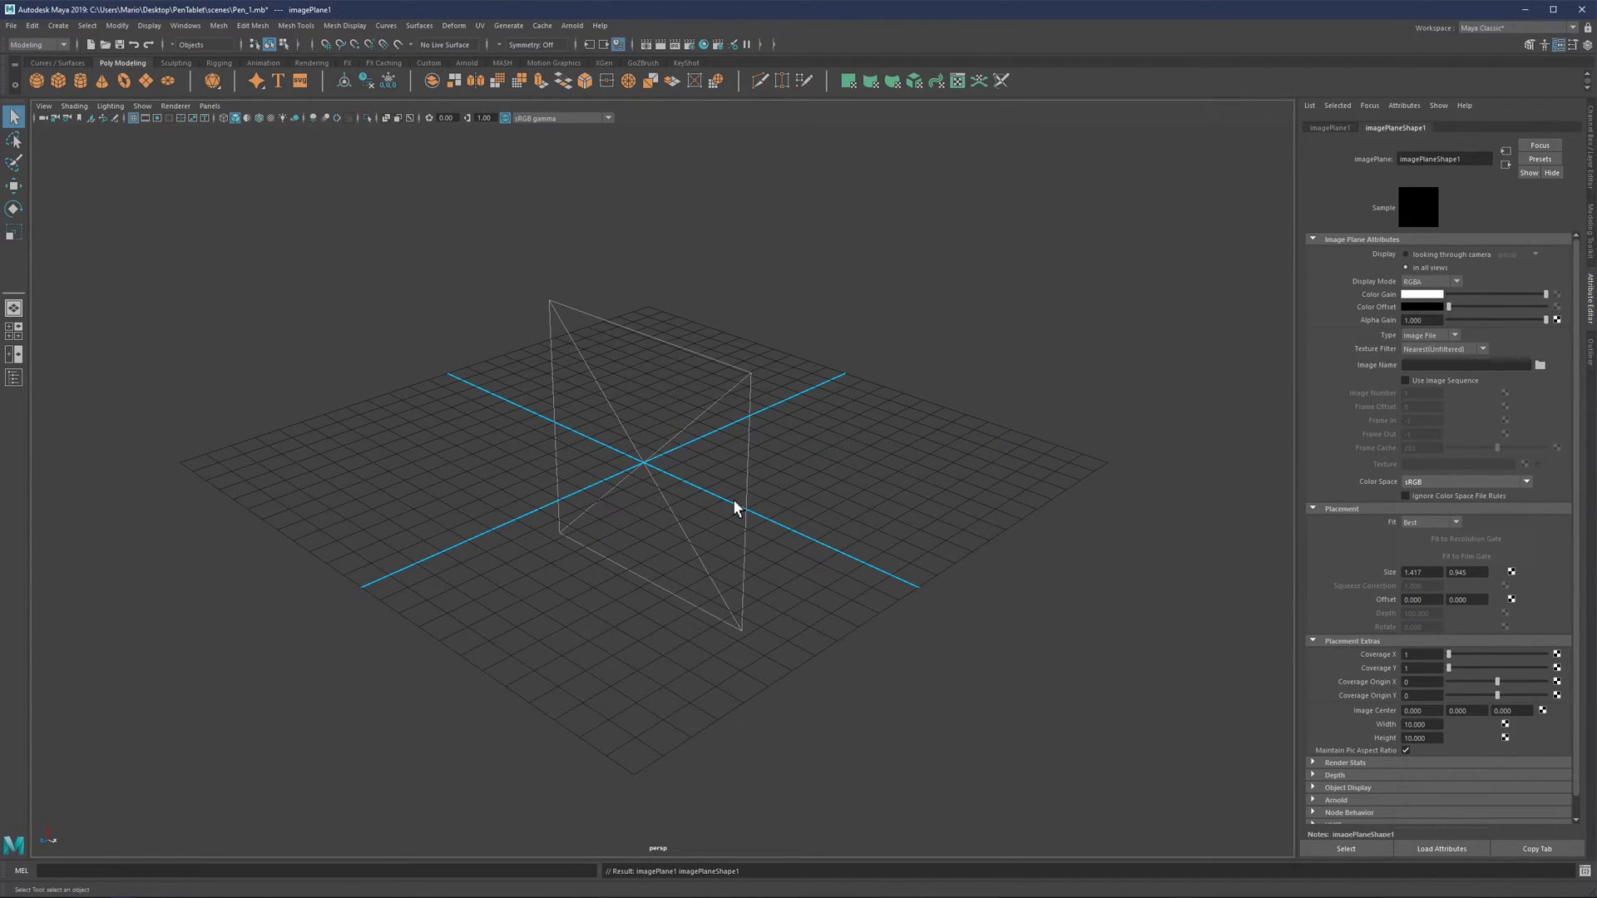
{"action": "left_click", "coordinate": [995, 346]}
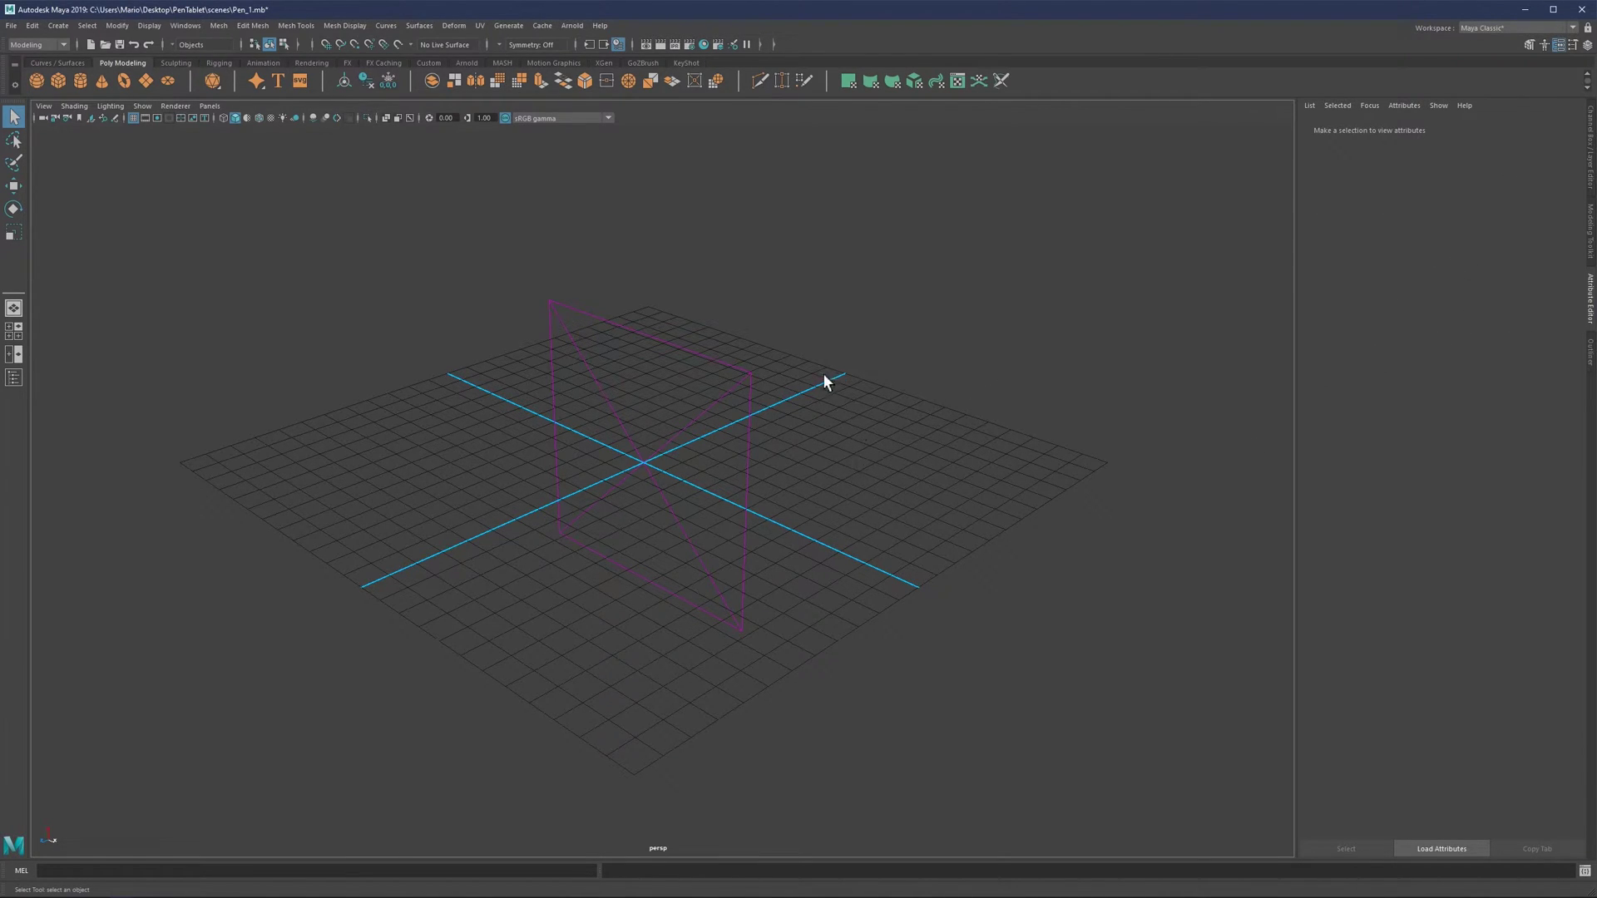
{"action": "left_click_drag", "start_coordinate": [940, 243], "coordinate": [331, 782]}
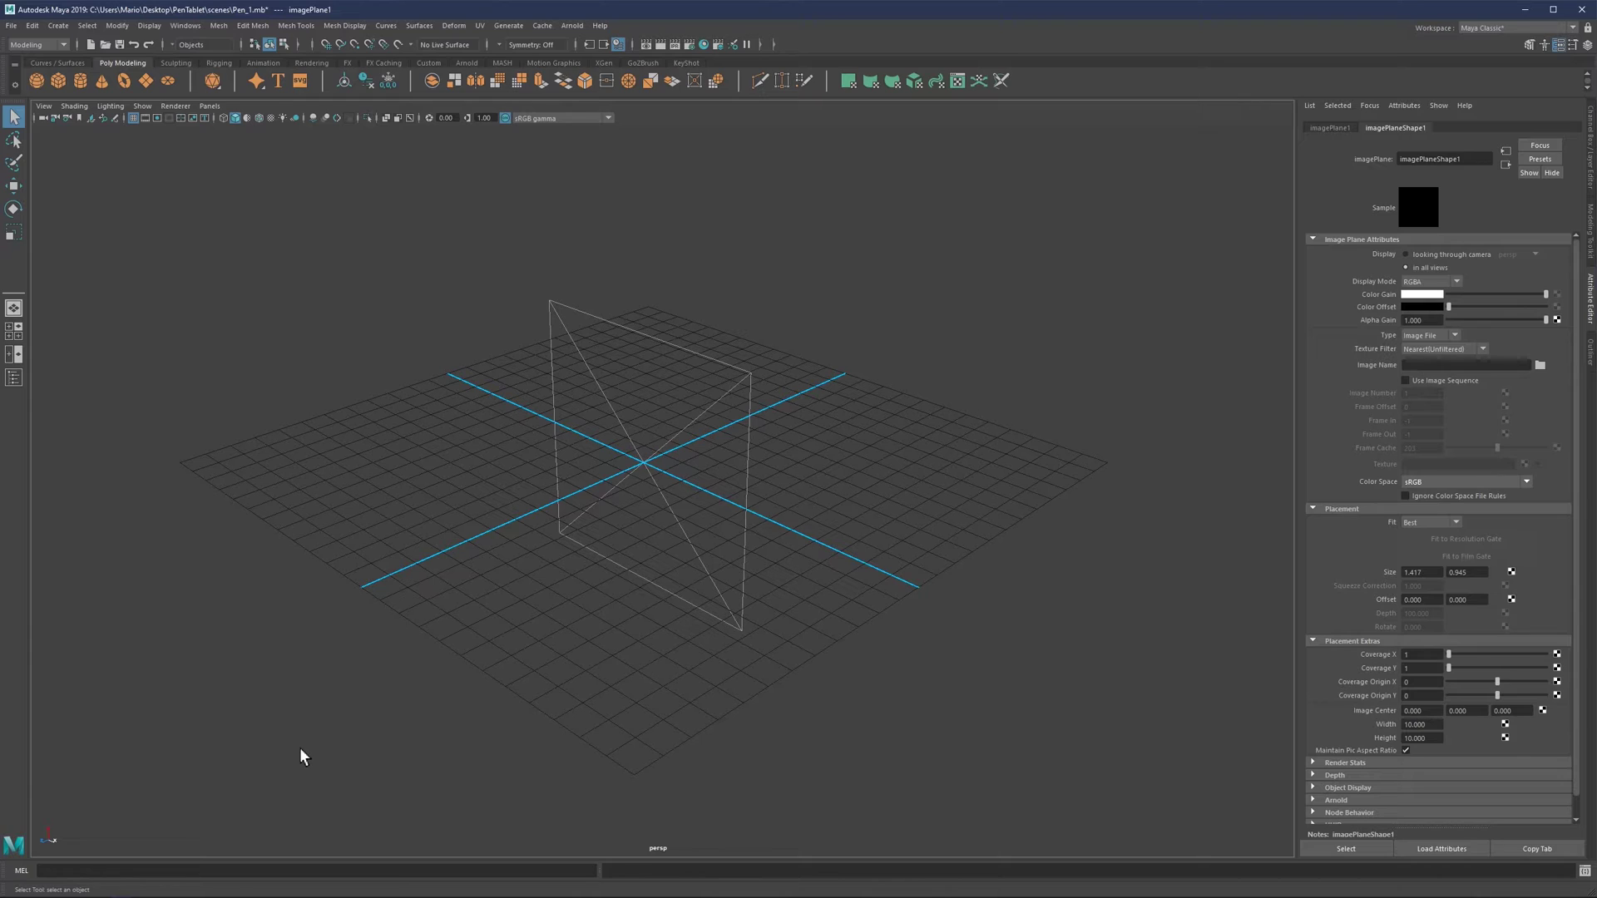
{"action": "left_click_drag", "start_coordinate": [963, 318], "coordinate": [355, 852]}
Hide image planes in the perspective view and show them again
{"action": "left_click", "coordinate": [143, 106]}
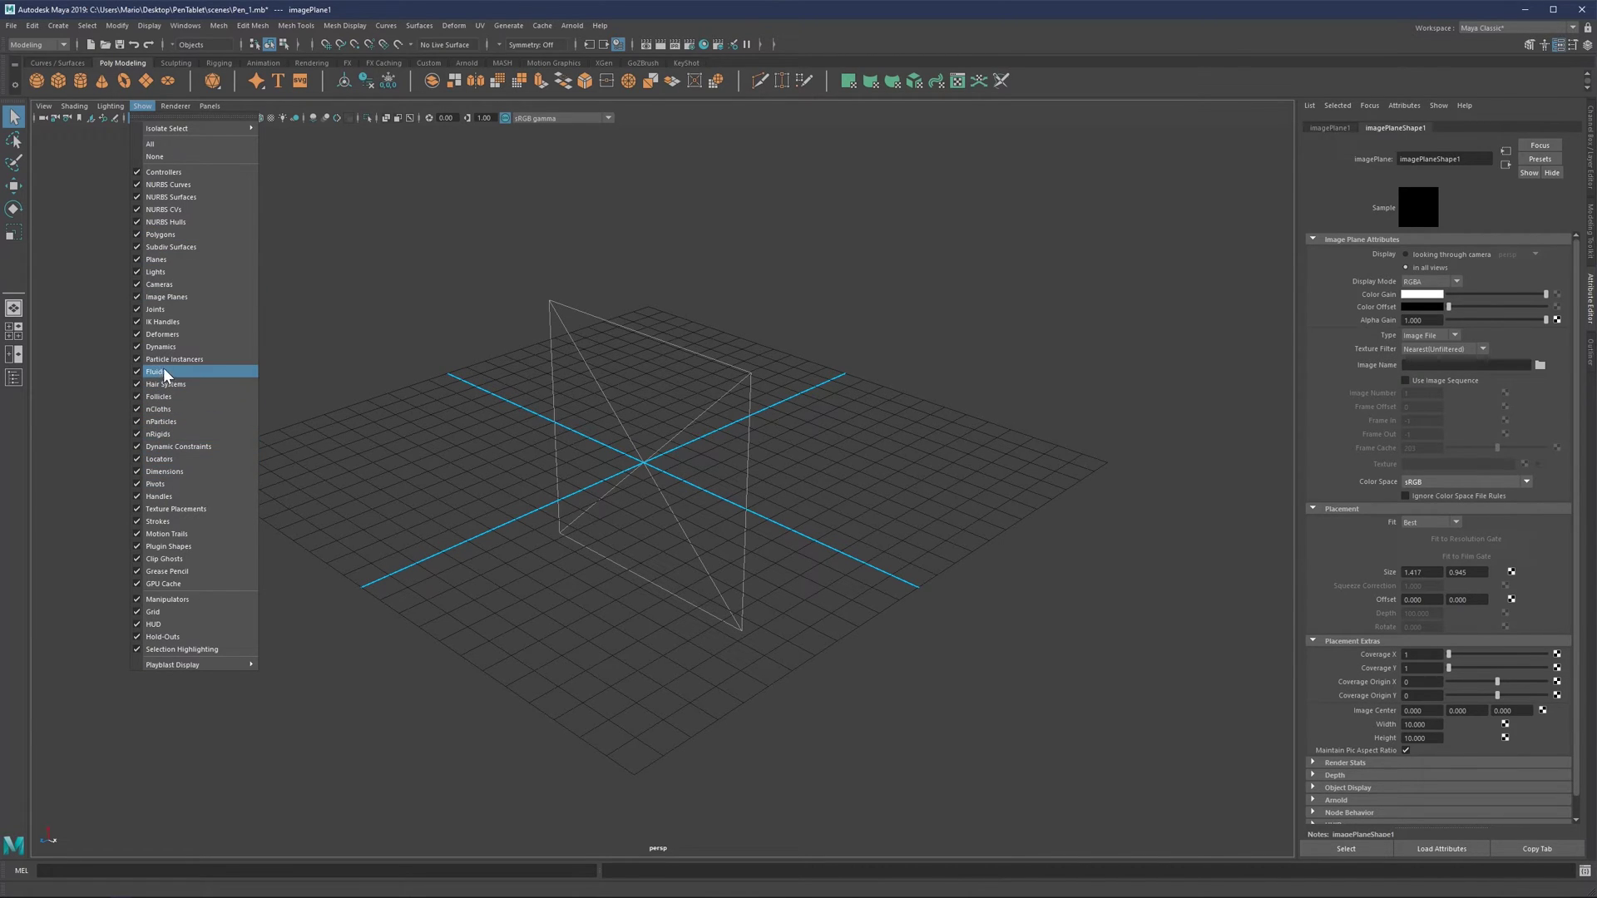
{"action": "left_click", "coordinate": [155, 300]}
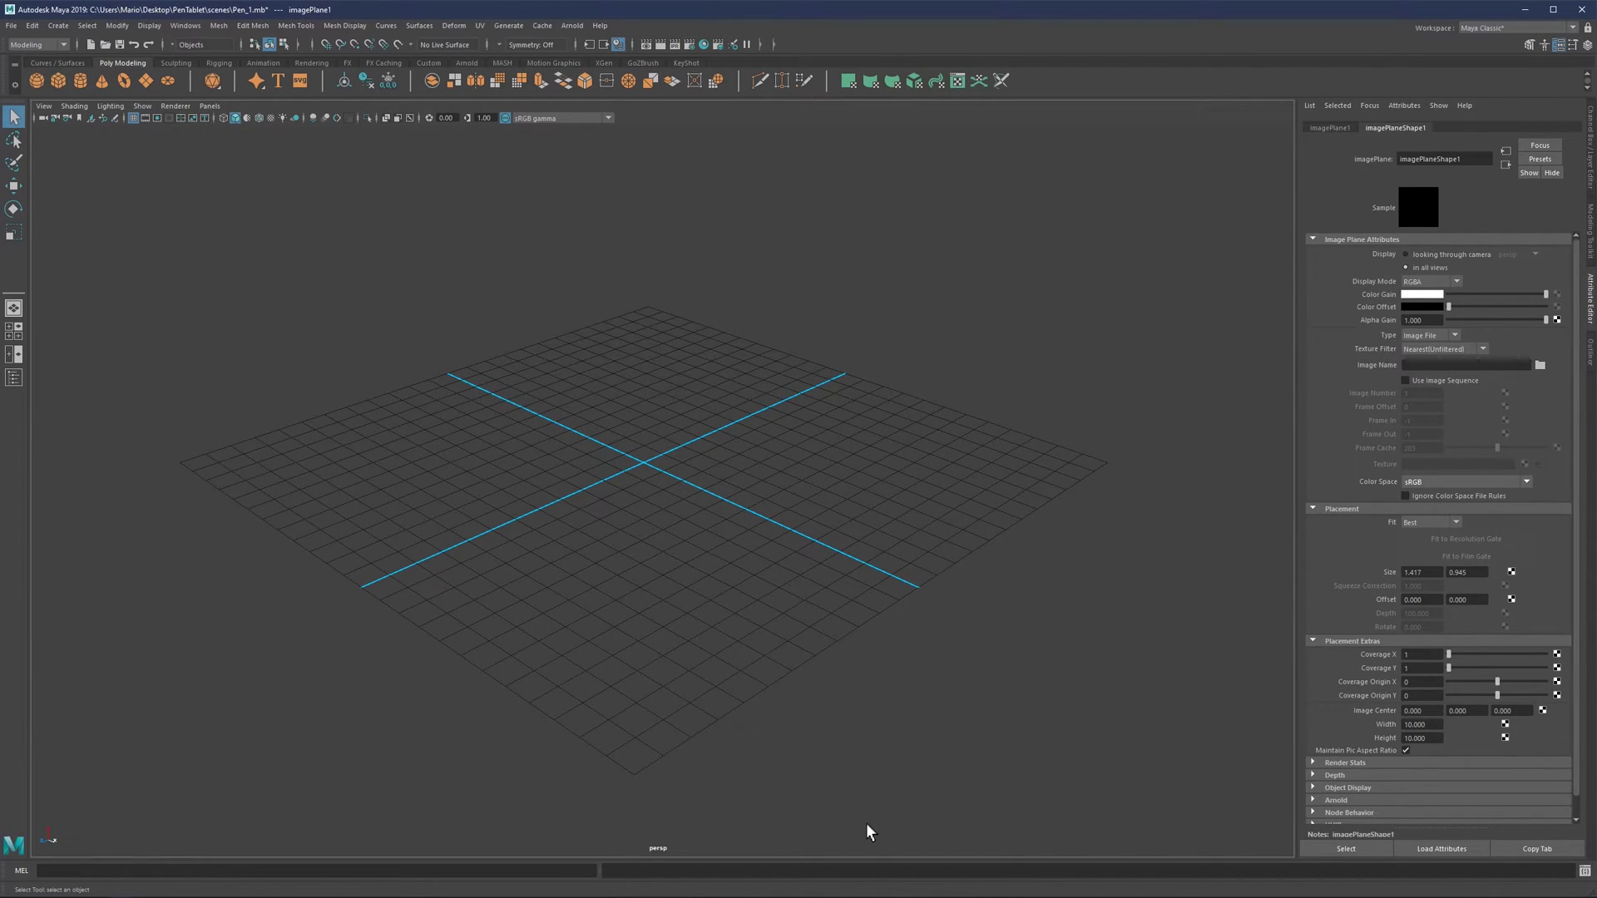
{"action": "left_click", "coordinate": [150, 108]}
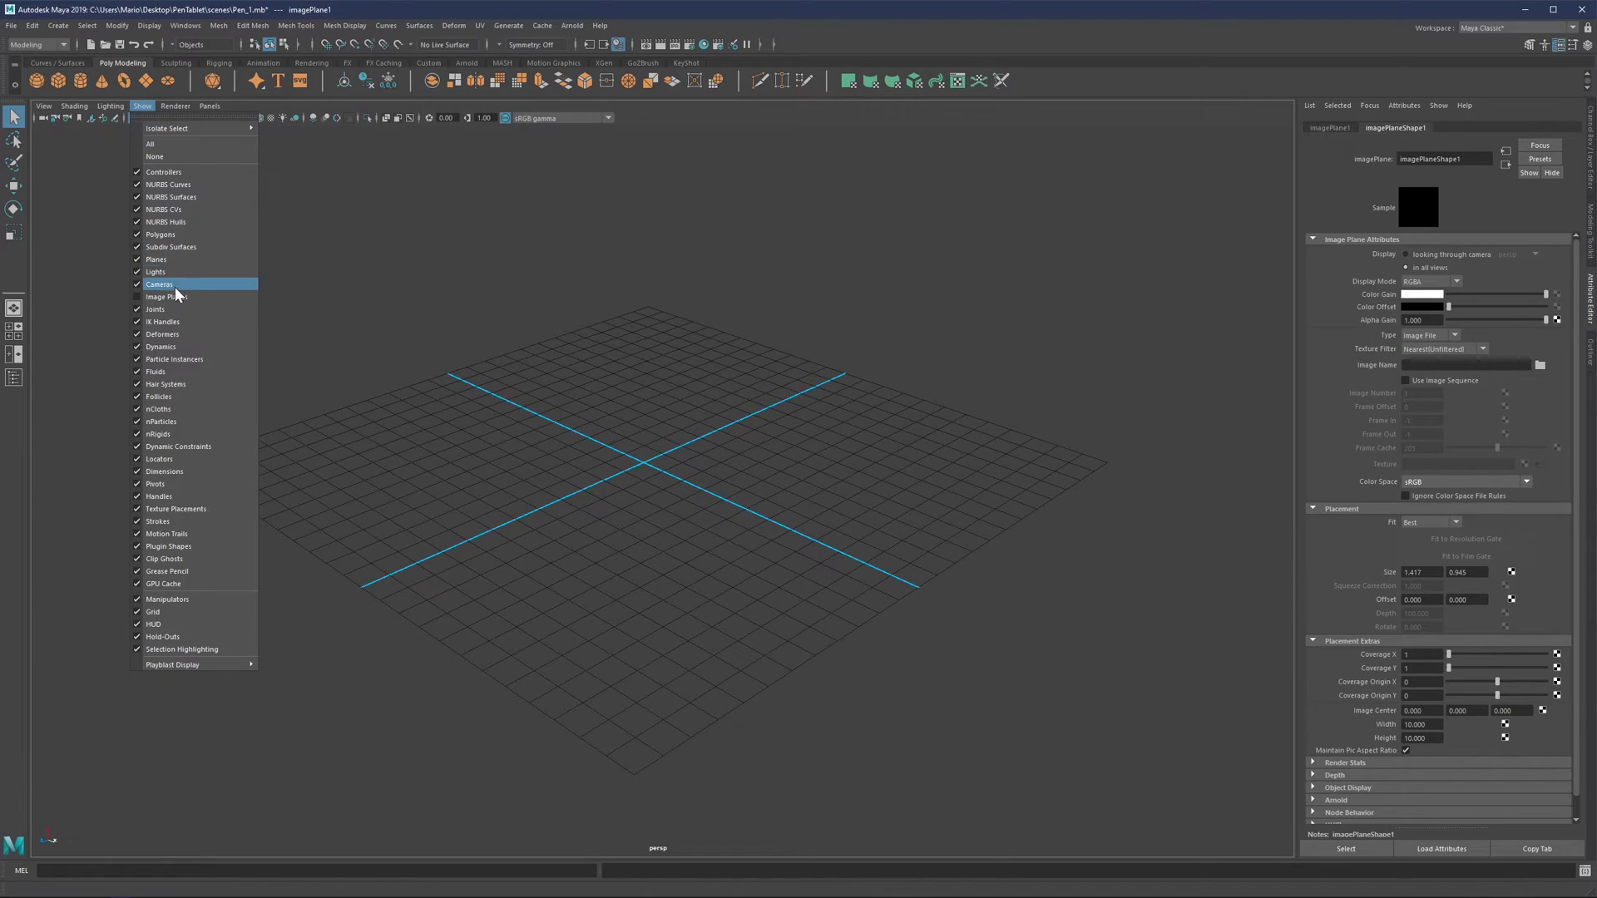
{"action": "left_click", "coordinate": [148, 298]}
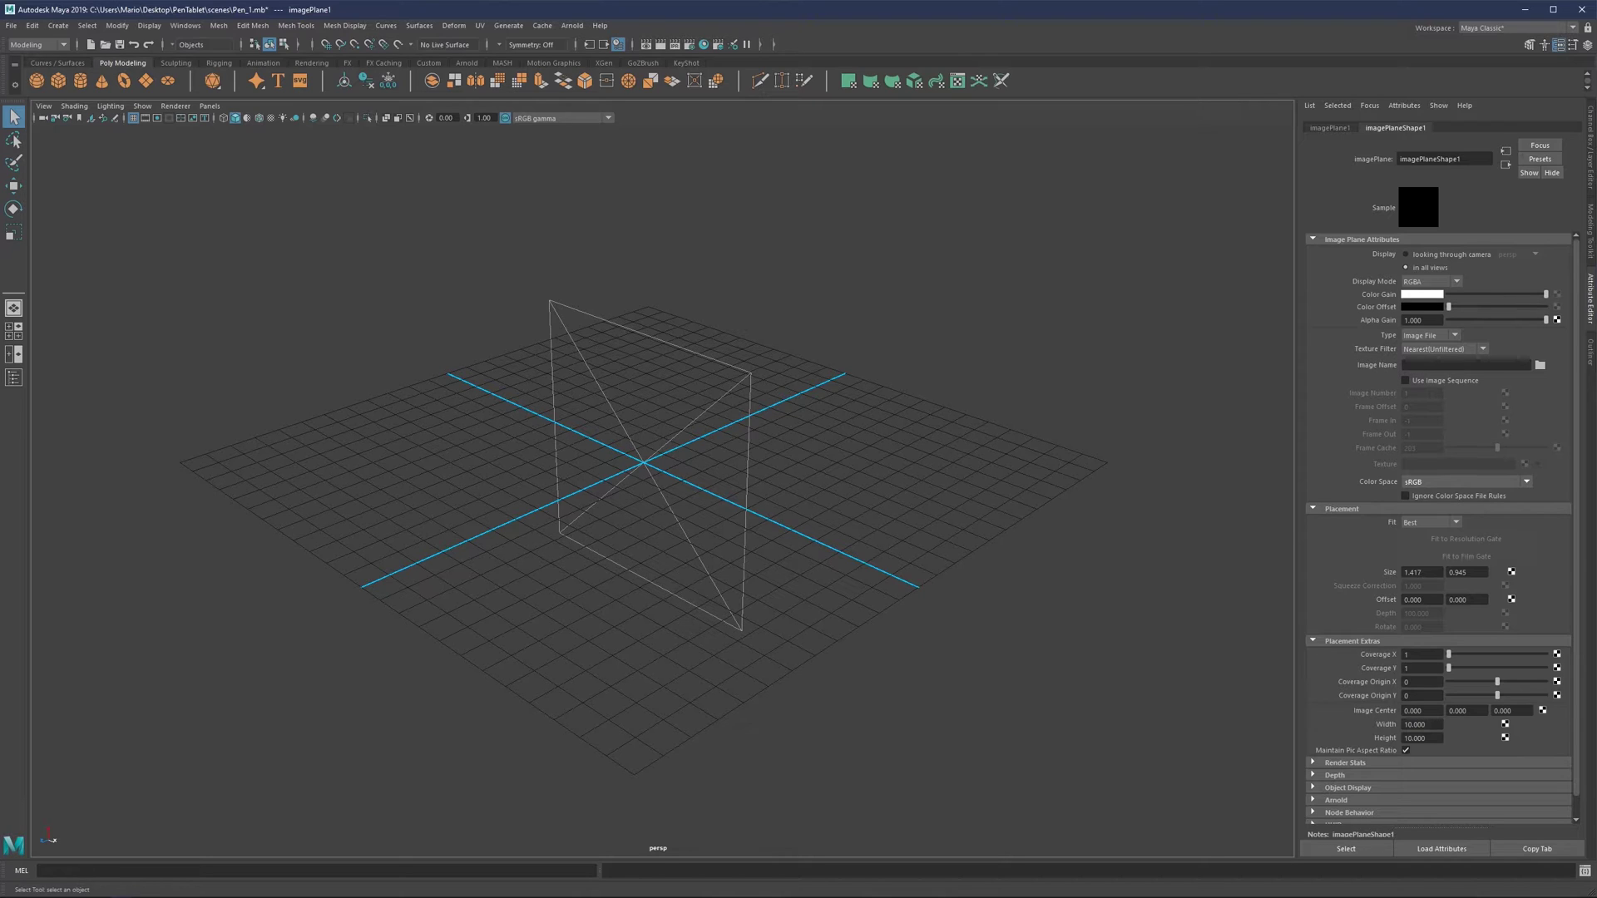
Browse for the image plane's image file in the PenTablet project's sourceimages folder
{"action": "left_click", "coordinate": [1540, 365]}
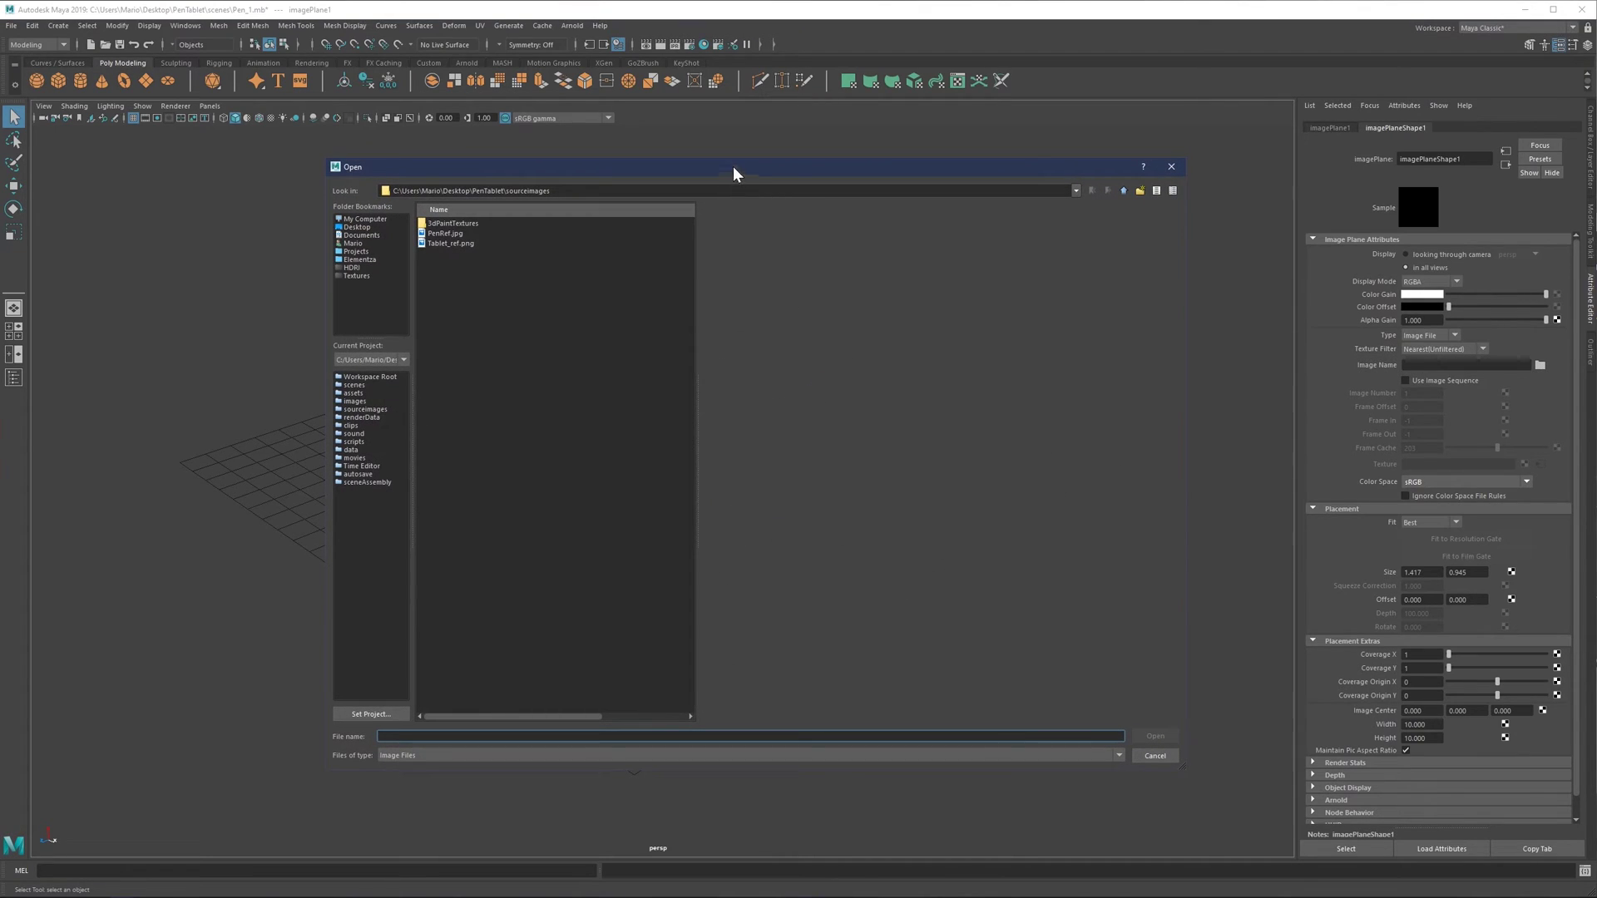
{"action": "left_click_drag", "start_coordinate": [738, 167], "coordinate": [771, 184]}
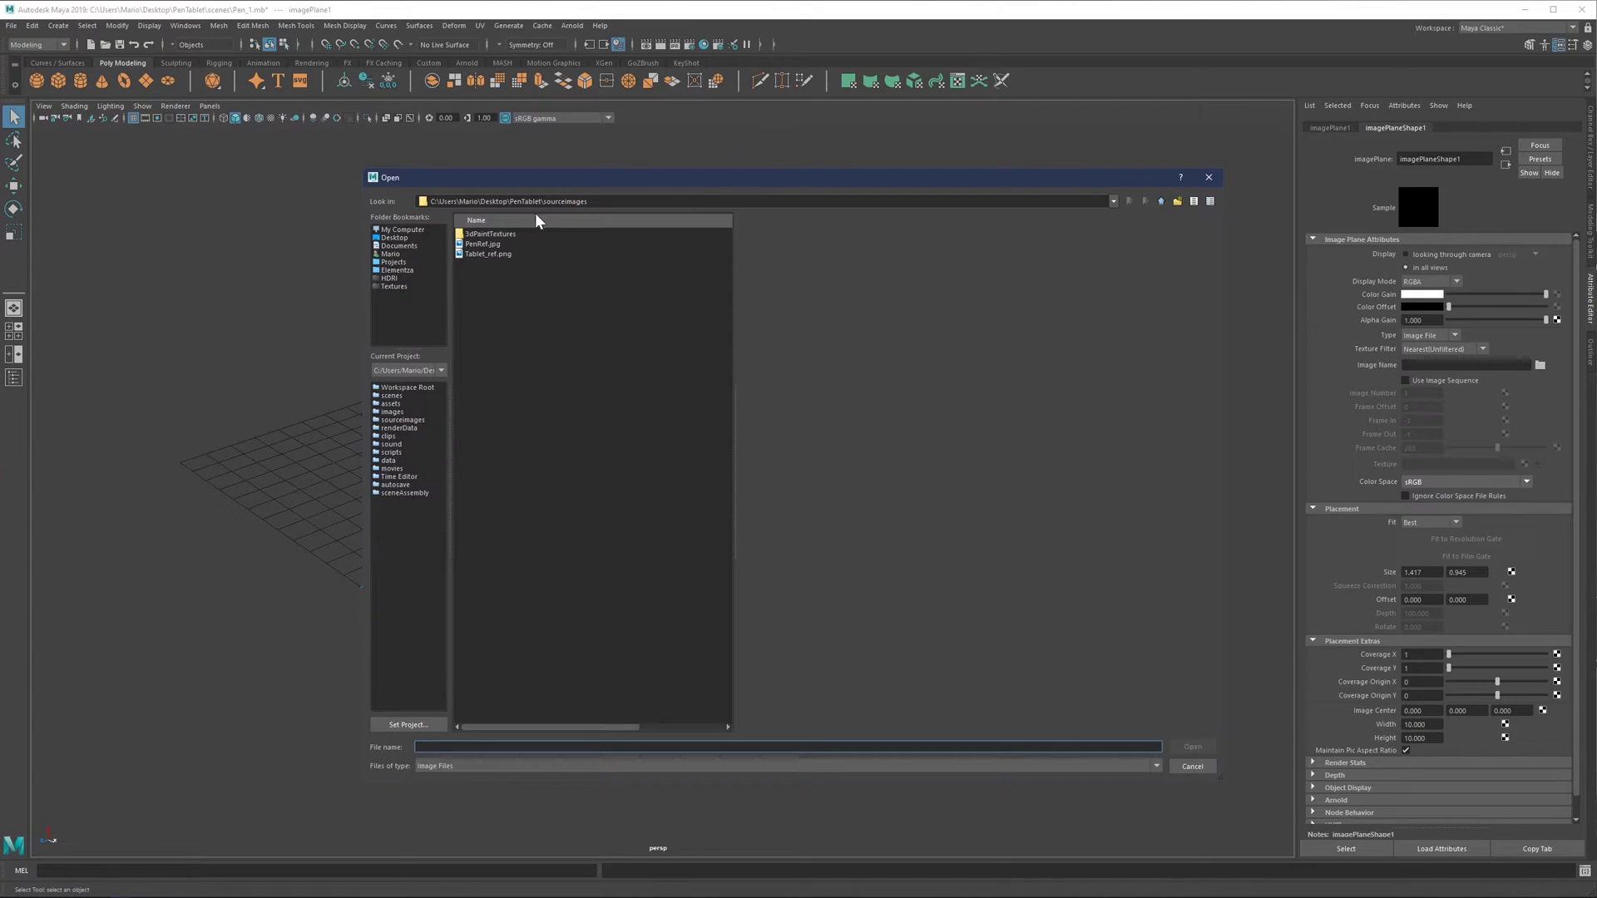
{"action": "left_click_drag", "start_coordinate": [509, 202], "coordinate": [643, 221]}
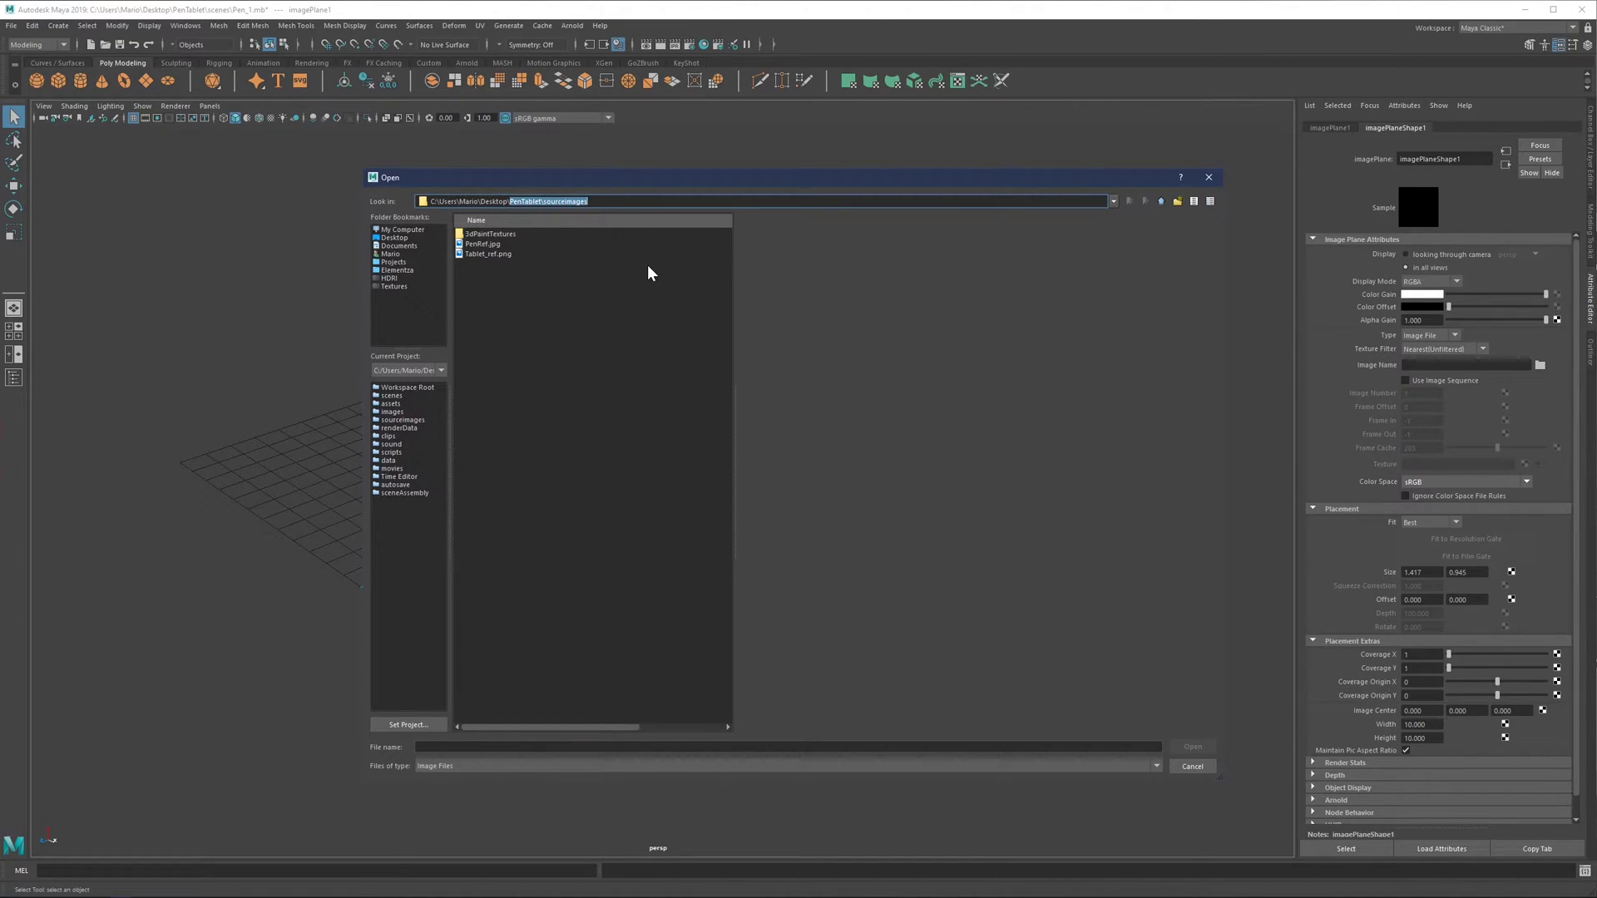
Look through the PenTablet project's sourceimages folder in File Explorer, and return to Maya's file dialog
{"action": "key", "text": "alt+Tab"}
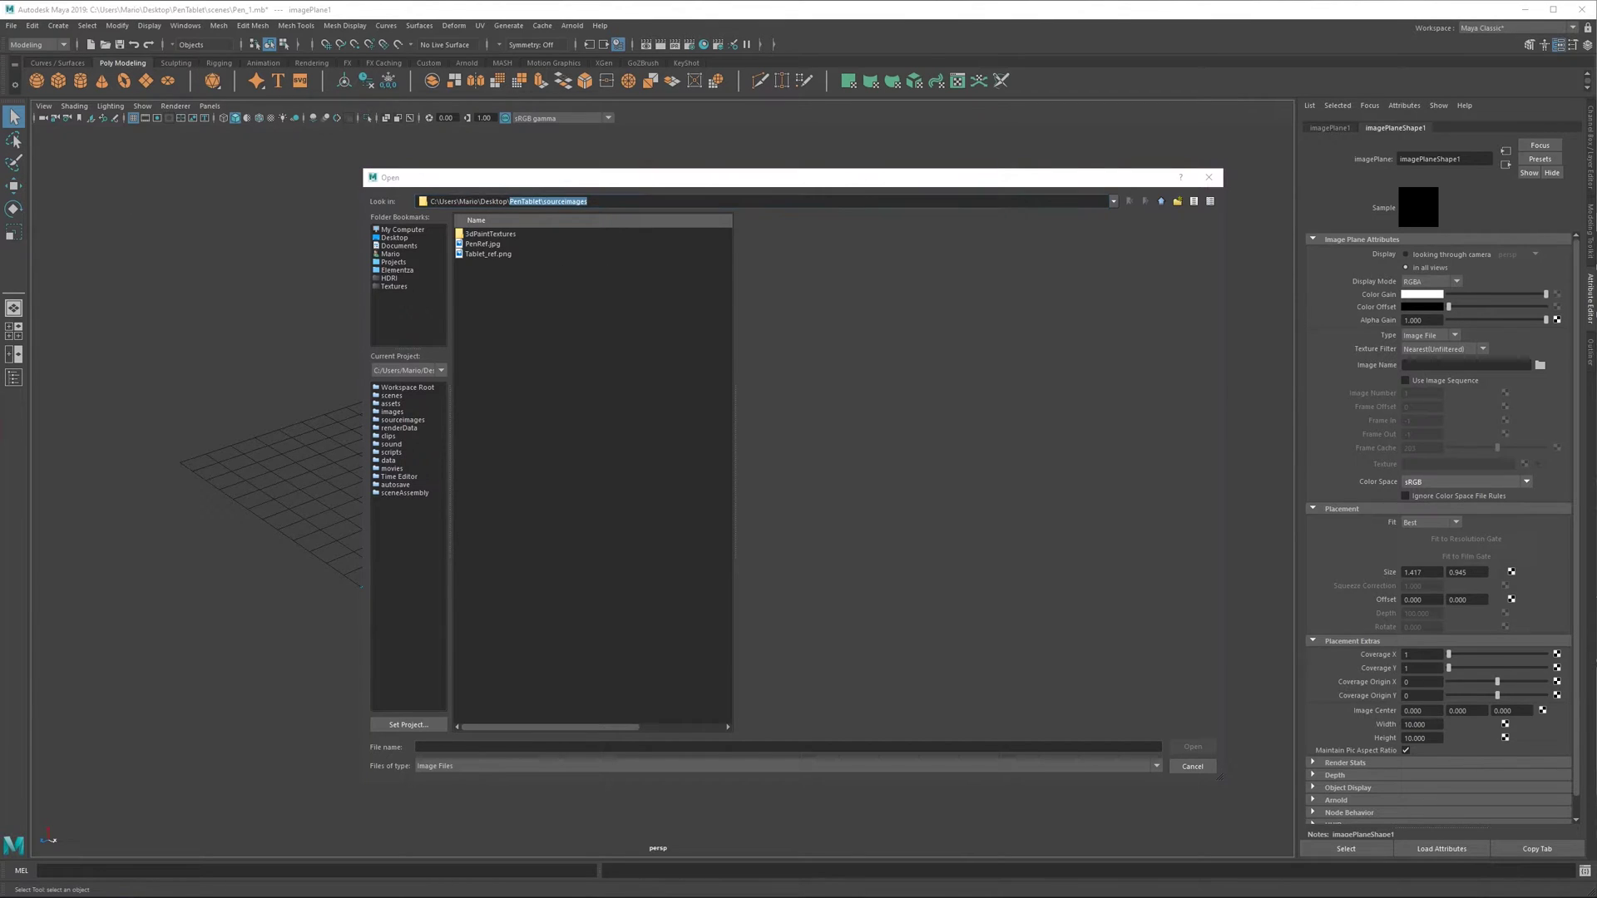
{"action": "left_click_drag", "start_coordinate": [699, 167], "coordinate": [799, 159]}
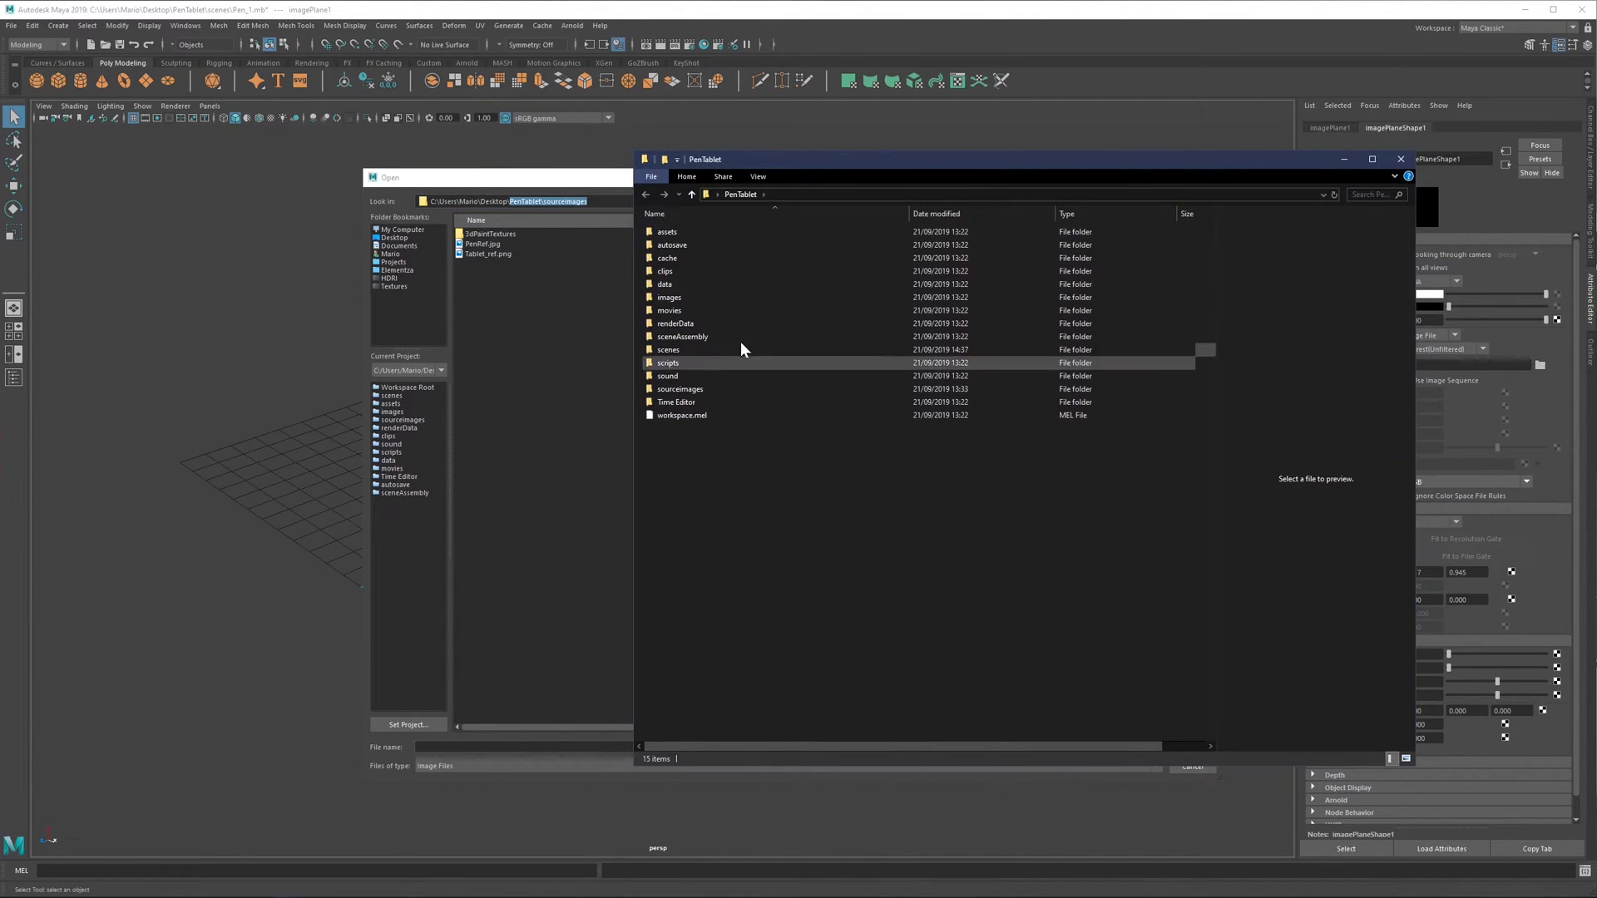
{"action": "double_click", "coordinate": [675, 387]}
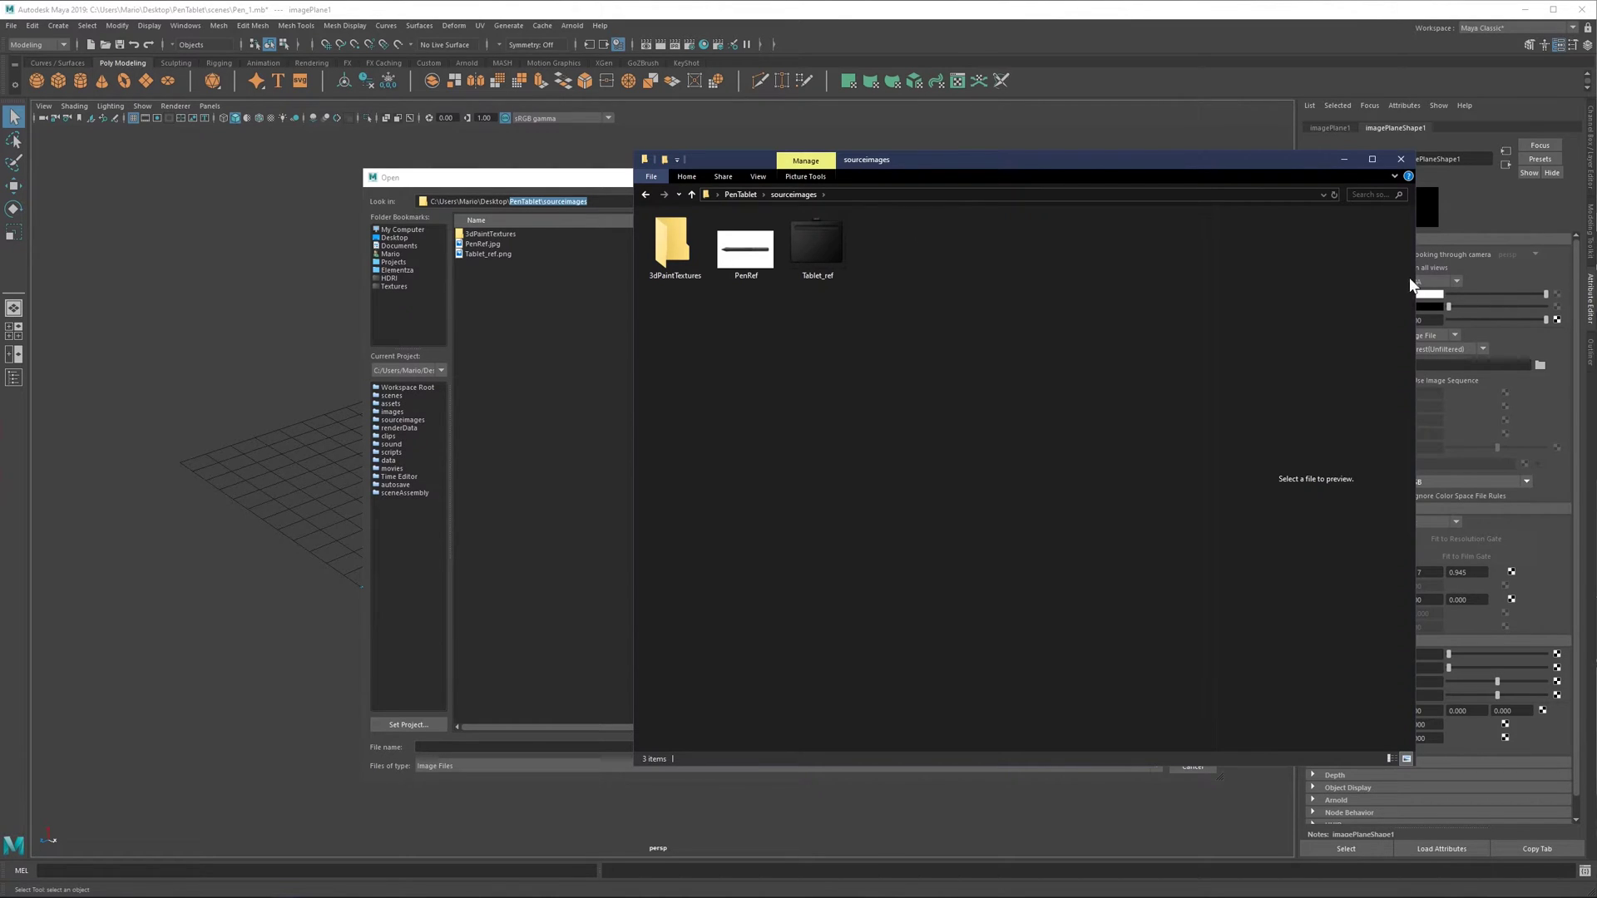
{"action": "left_click", "coordinate": [1401, 159]}
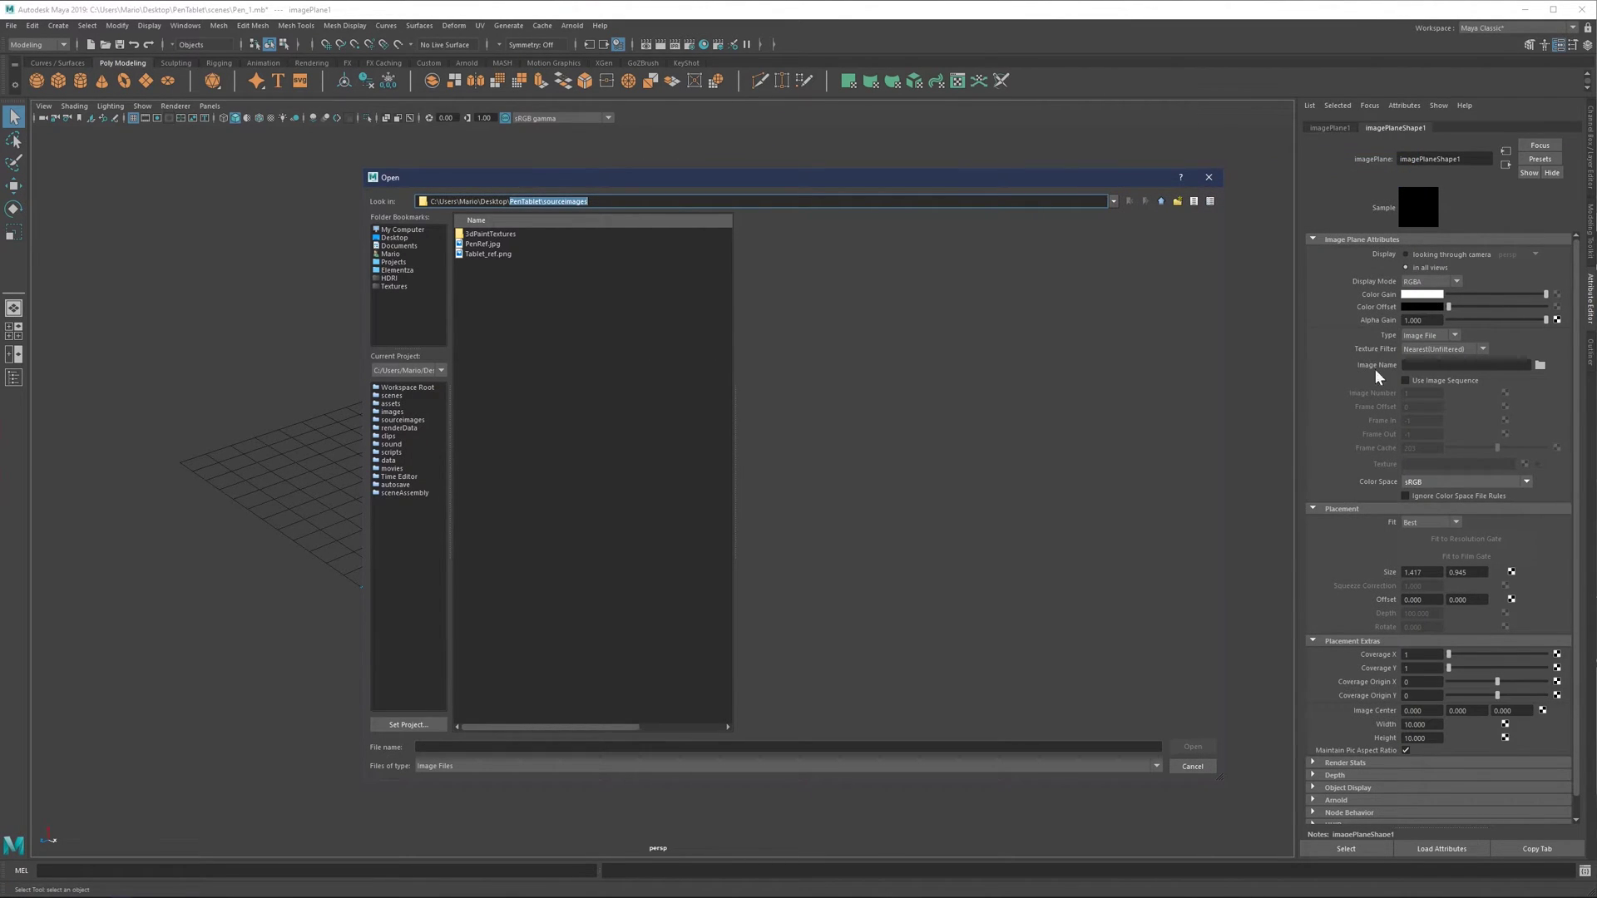
Load PenRef.jpg as the image plane's picture
{"action": "left_click", "coordinate": [1540, 366]}
{"action": "left_click", "coordinate": [484, 245]}
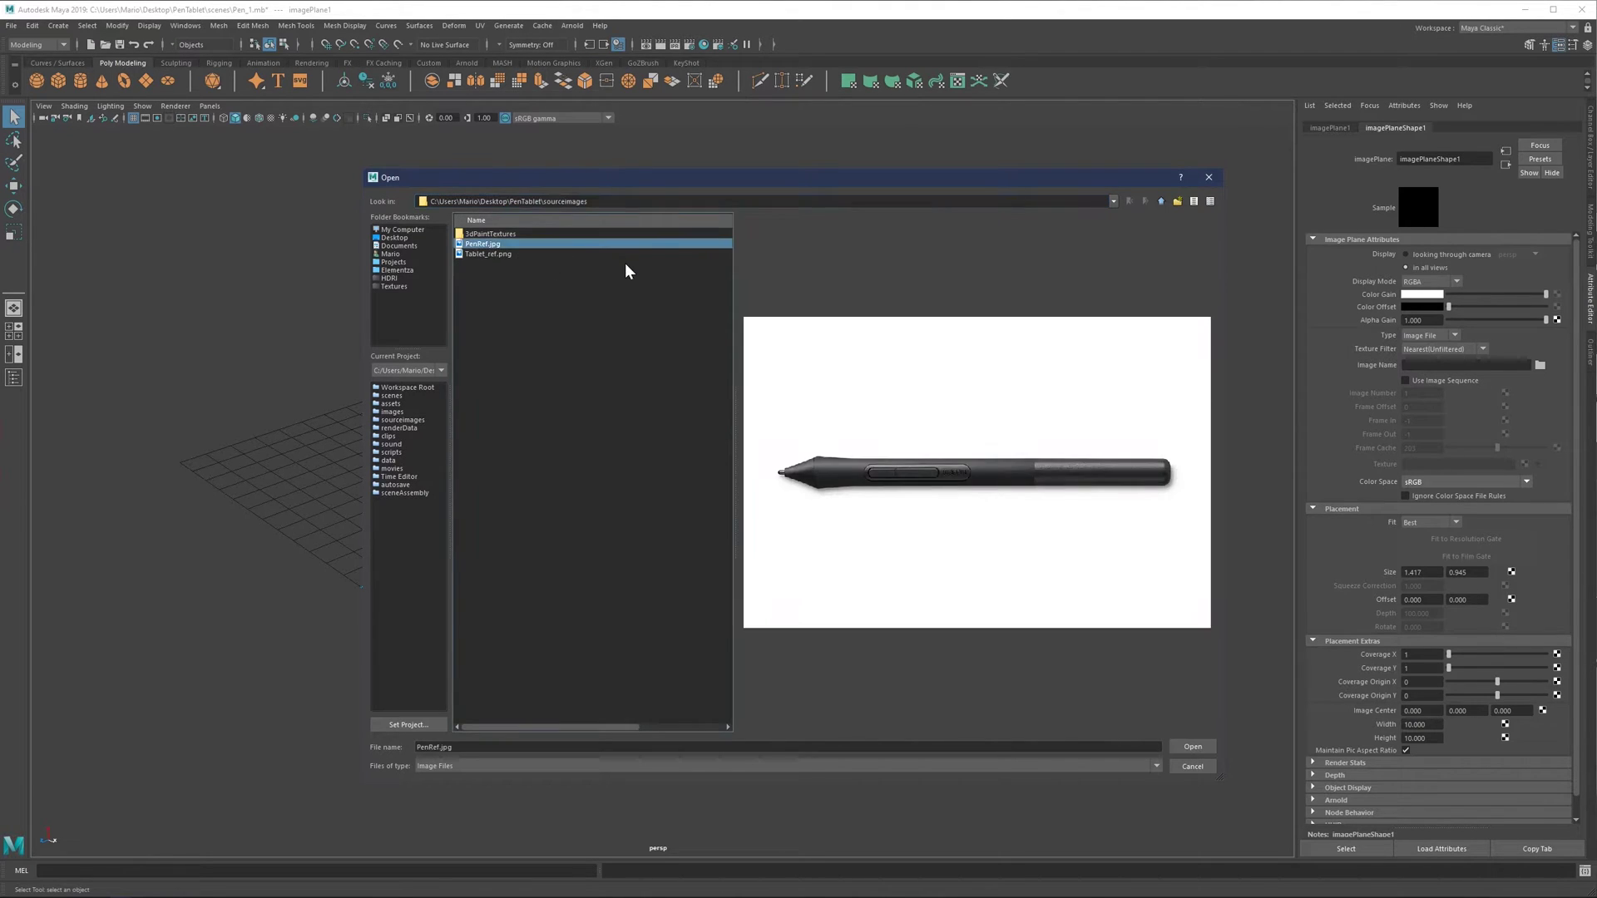
{"action": "left_click", "coordinate": [1193, 746]}
Scale up the pen reference plane uniformly and display it in the four-view layout
{"action": "key", "text": "r"}
{"action": "left_click_drag", "start_coordinate": [643, 434], "coordinate": [718, 407]}
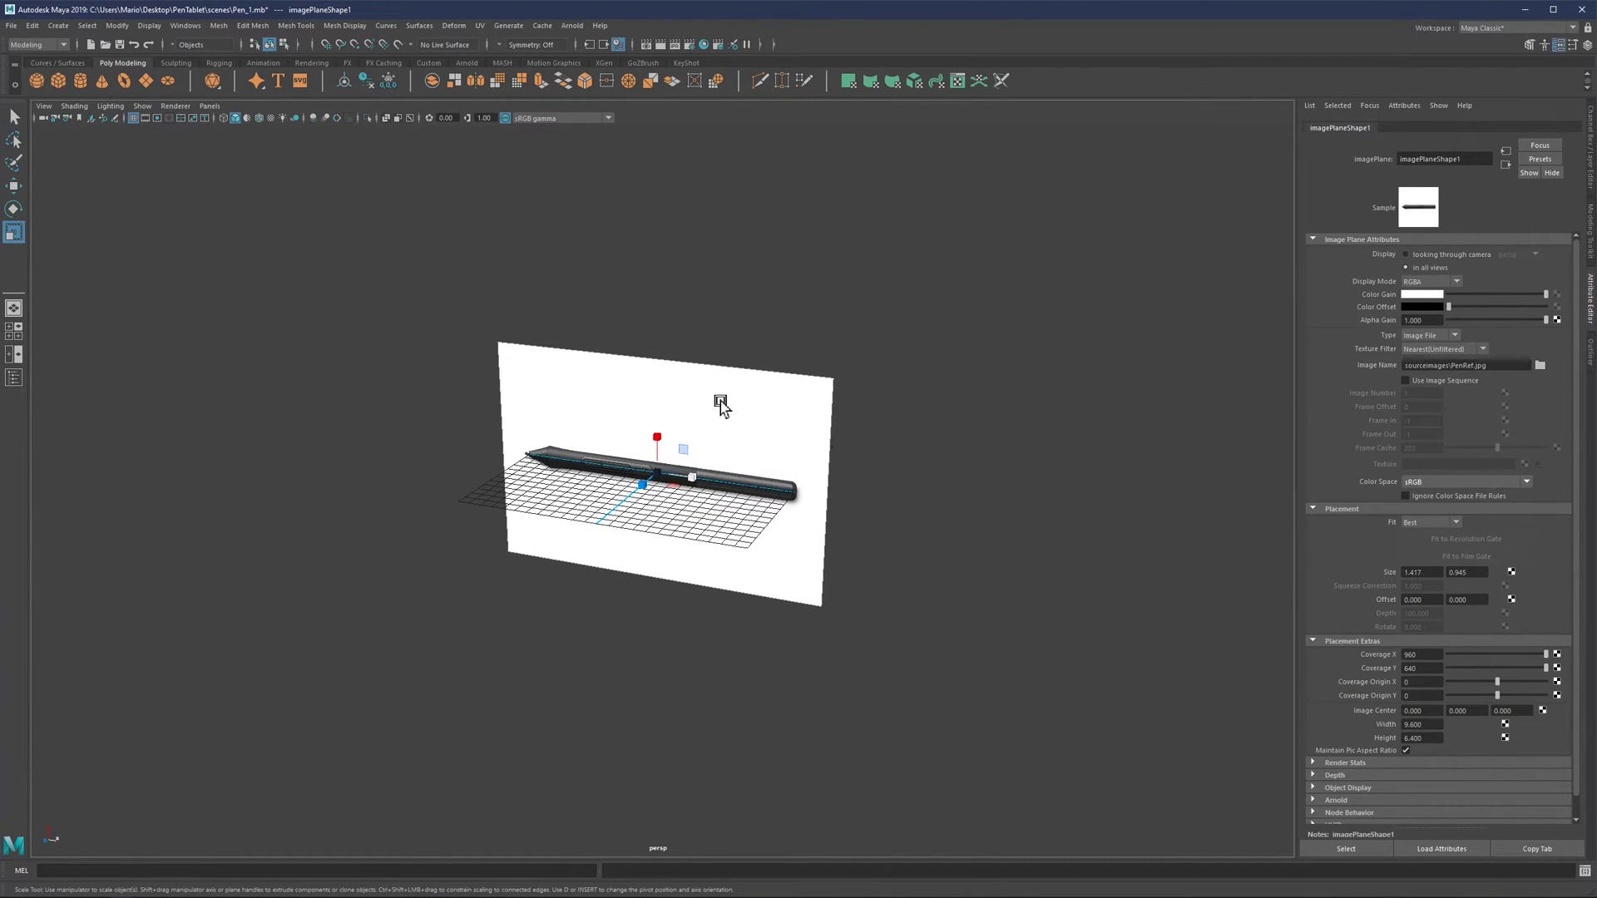
{"action": "key", "text": "space"}
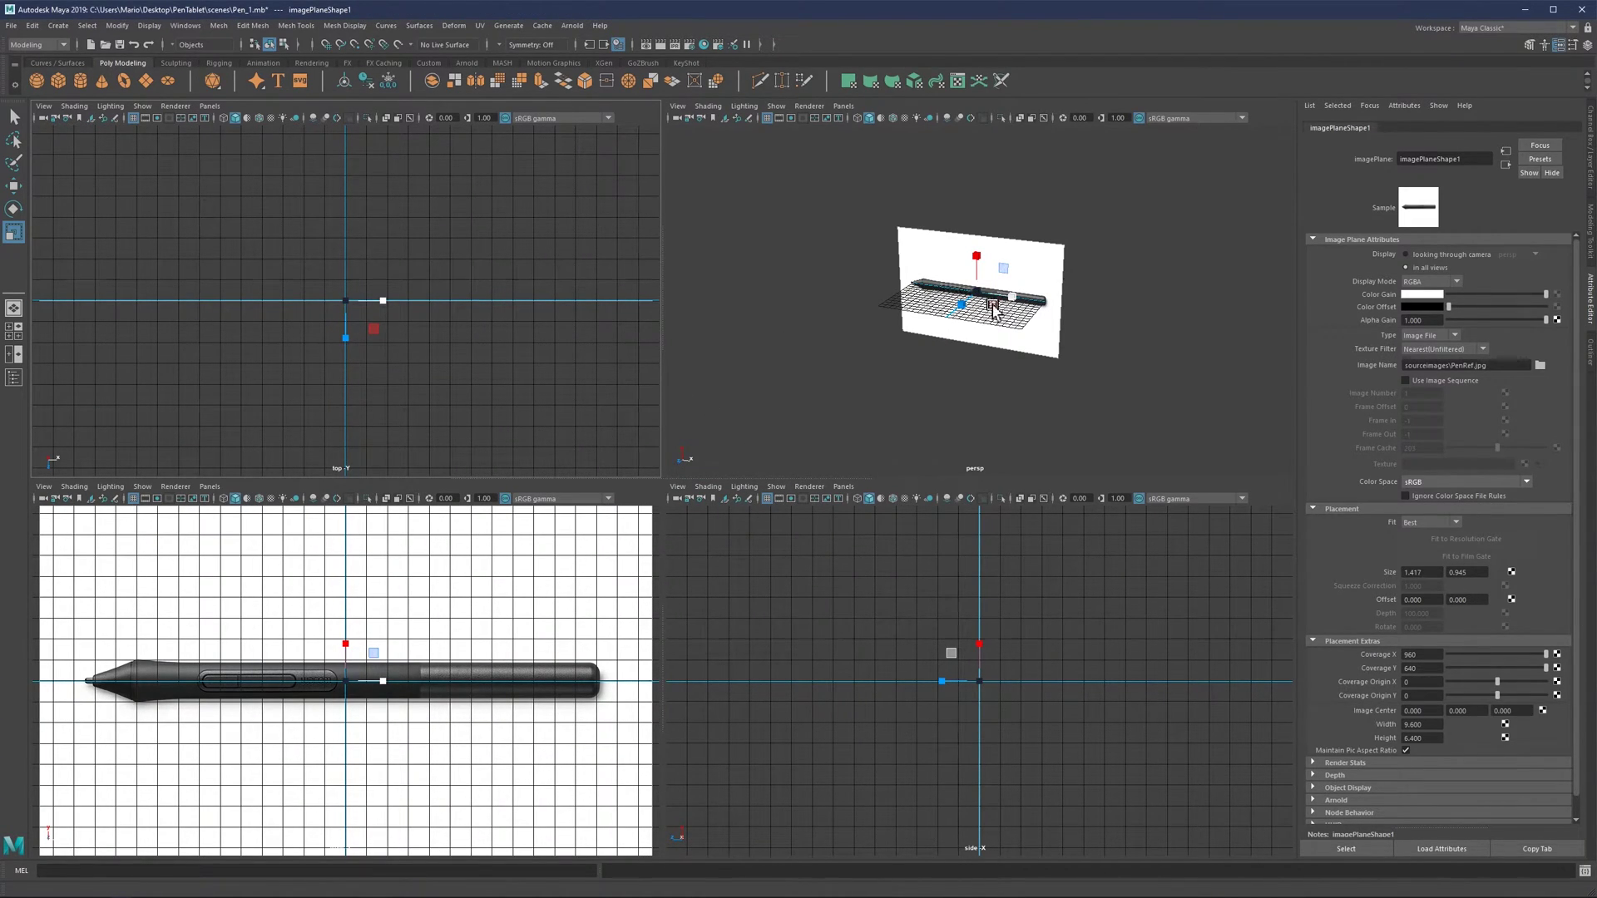
{"action": "scroll", "coordinate": [516, 741], "scroll_direction": "down", "scroll_amount": 3}
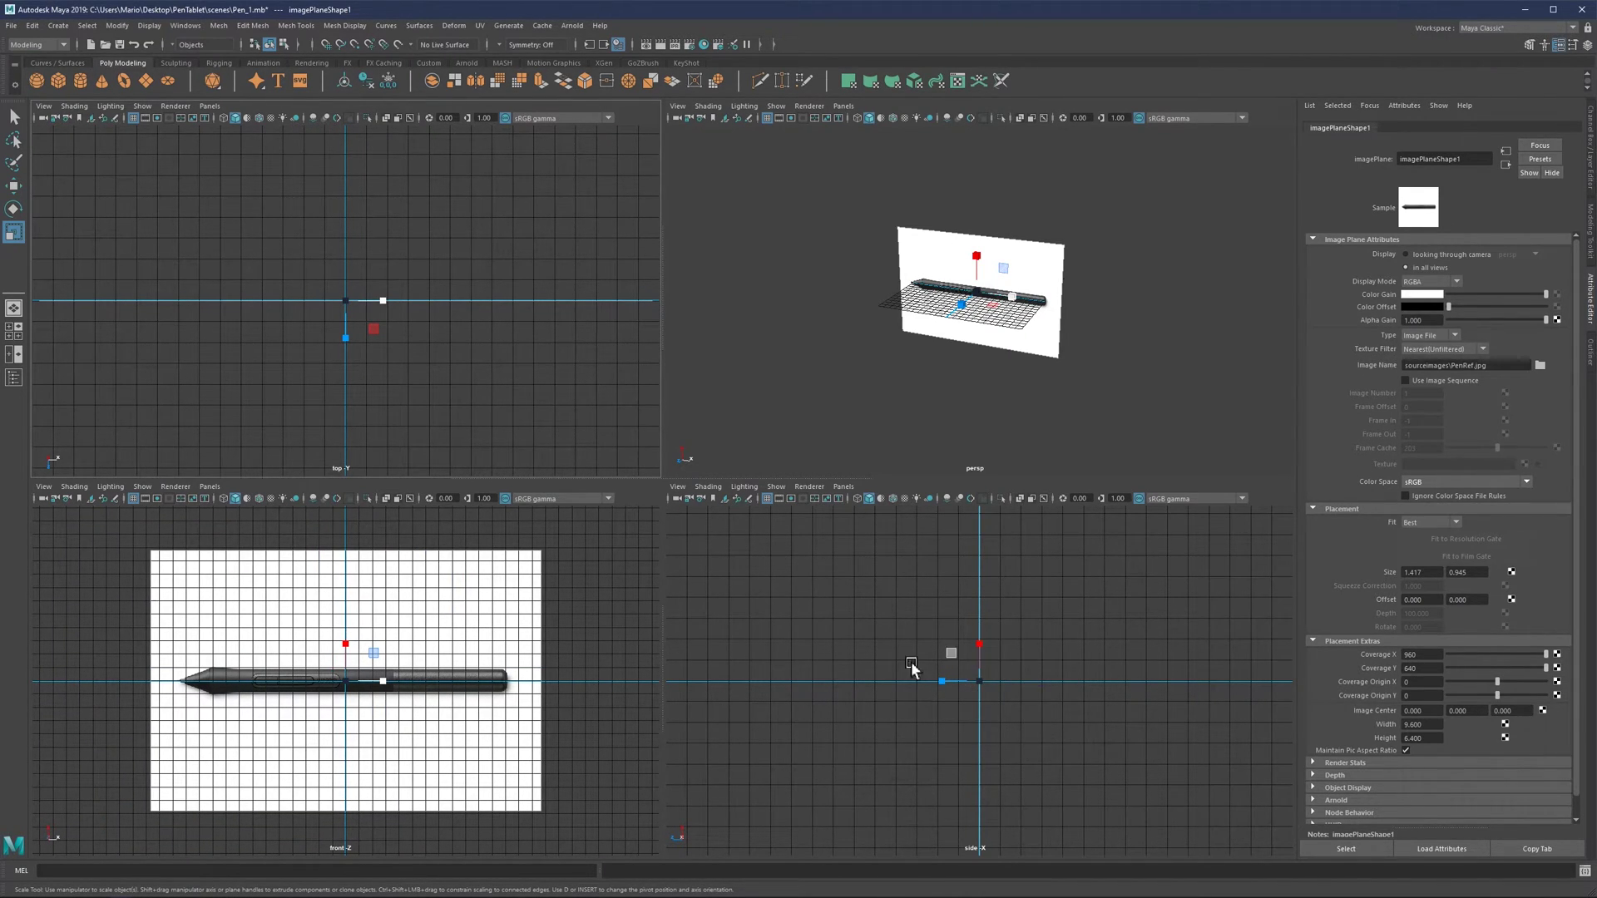
Try rotating the image plane -90 degrees about X to face the top view, and undo the rotation
{"action": "key", "text": "e"}
{"action": "left_click_drag", "start_coordinate": [346, 303], "coordinate": [369, 294]}
{"action": "key", "text": "ctrl+z"}
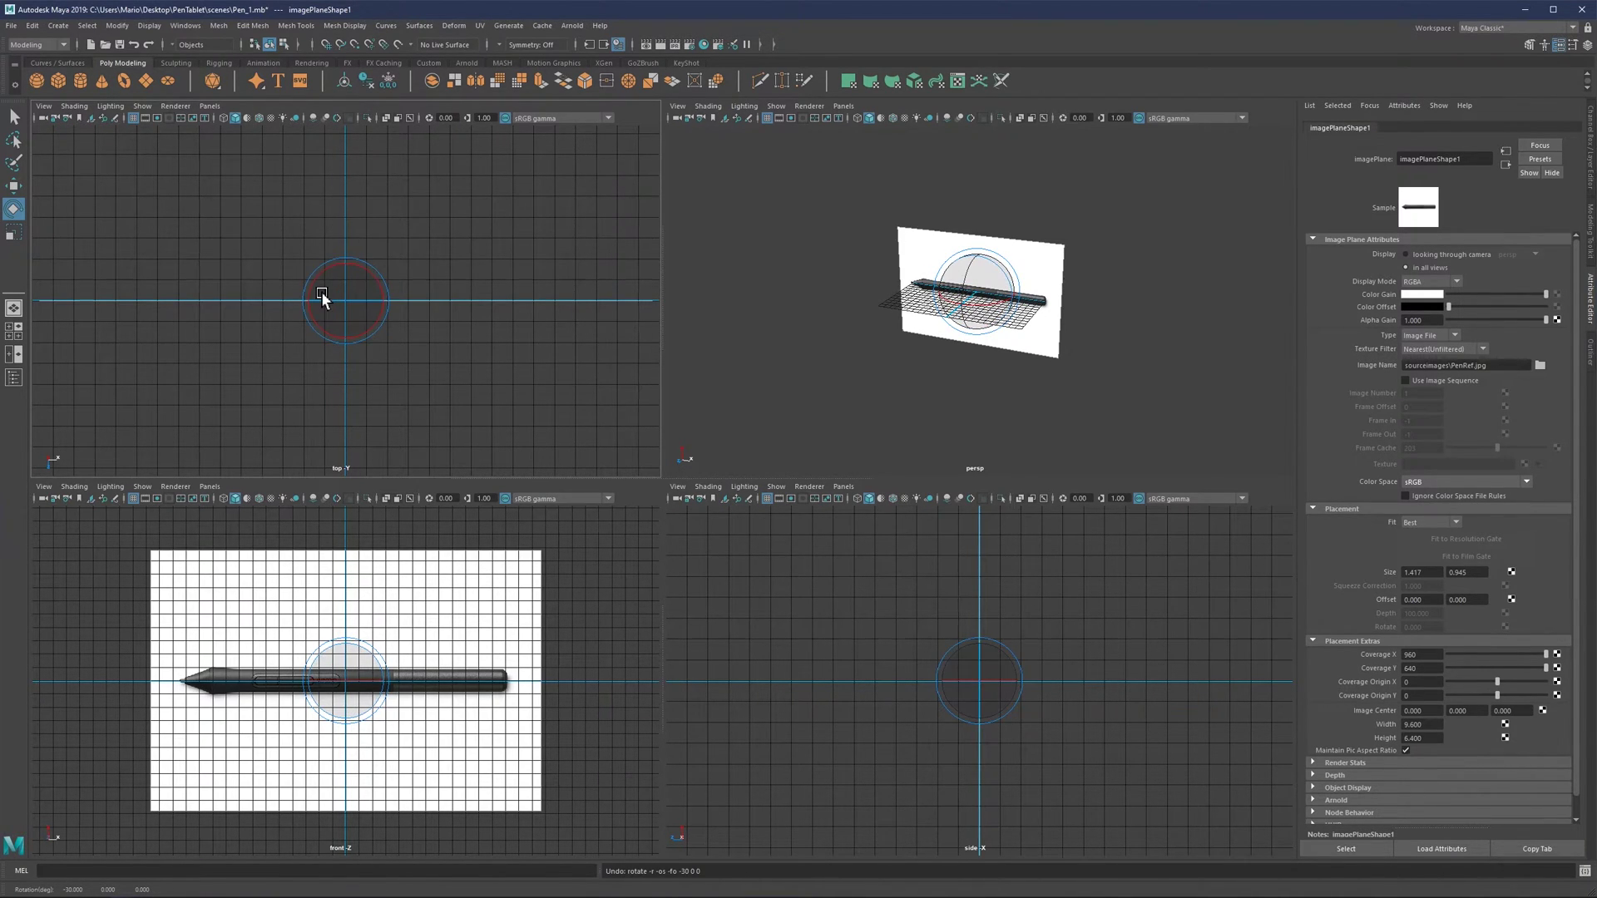
{"action": "left_click_drag", "start_coordinate": [346, 300], "coordinate": [357, 207]}
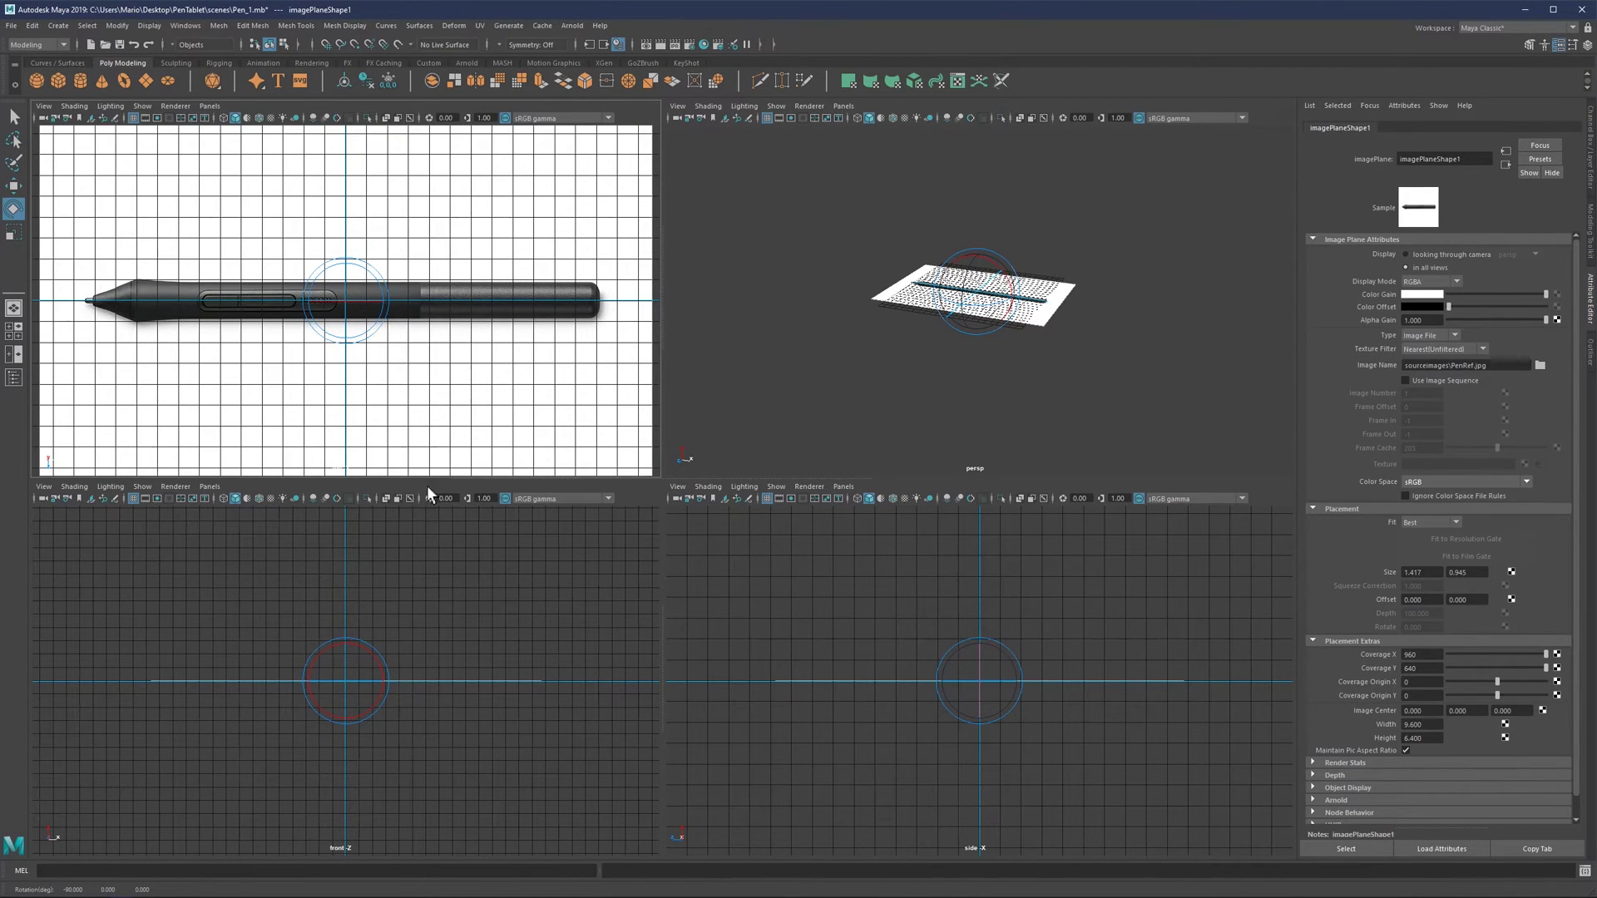
{"action": "key", "text": "ctrl+z"}
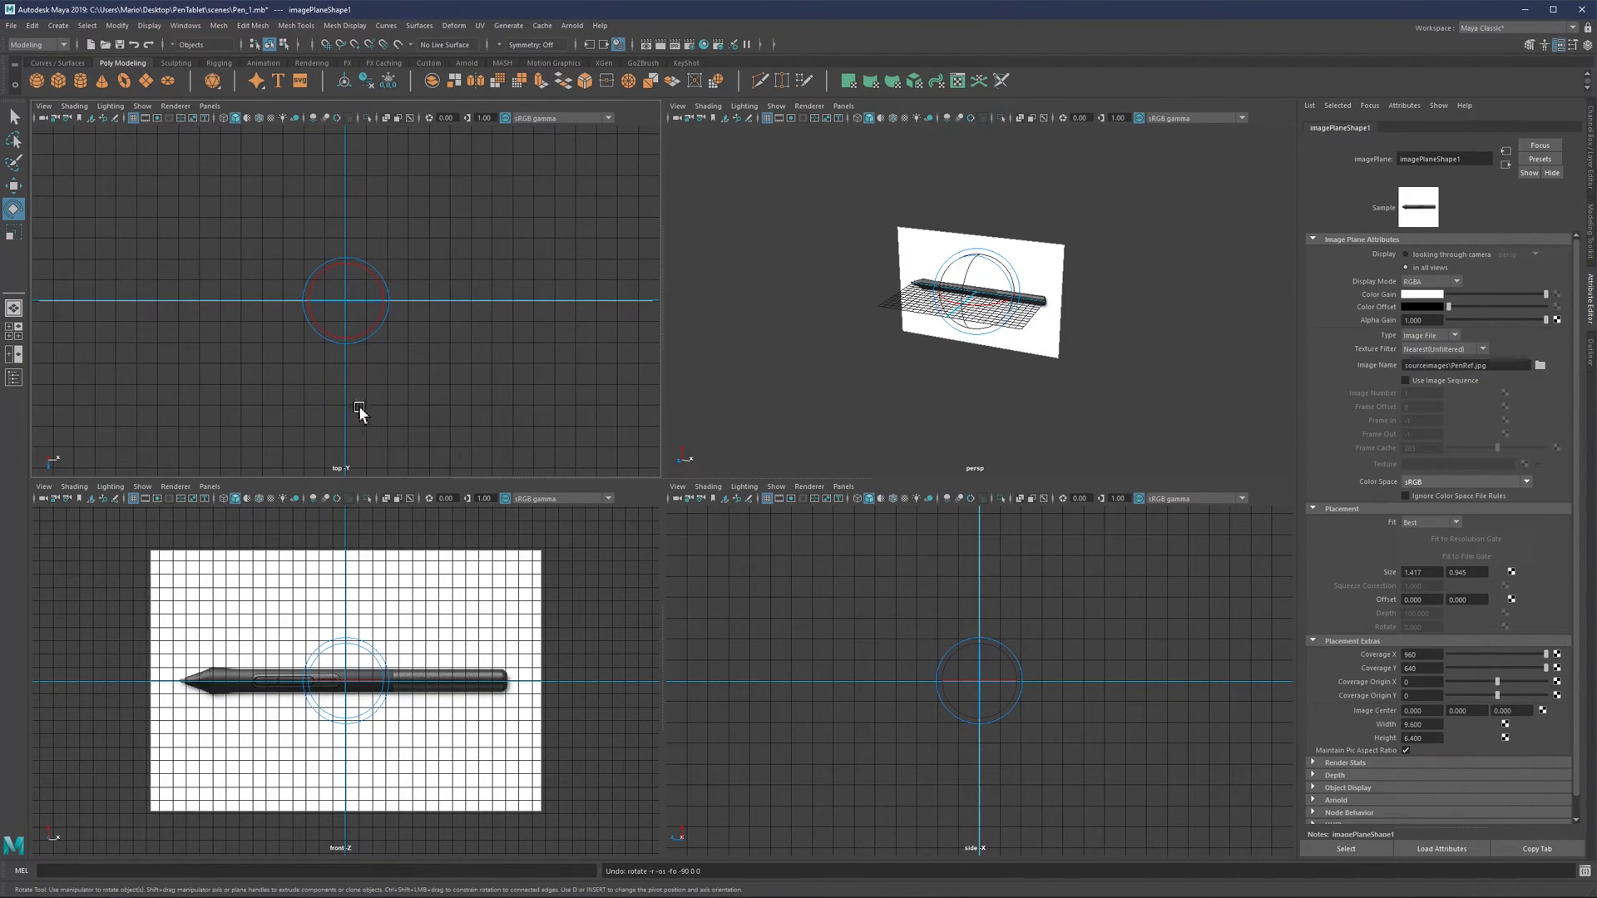
Set the image plane to display only when looking through the front camera
{"action": "key", "text": "q"}
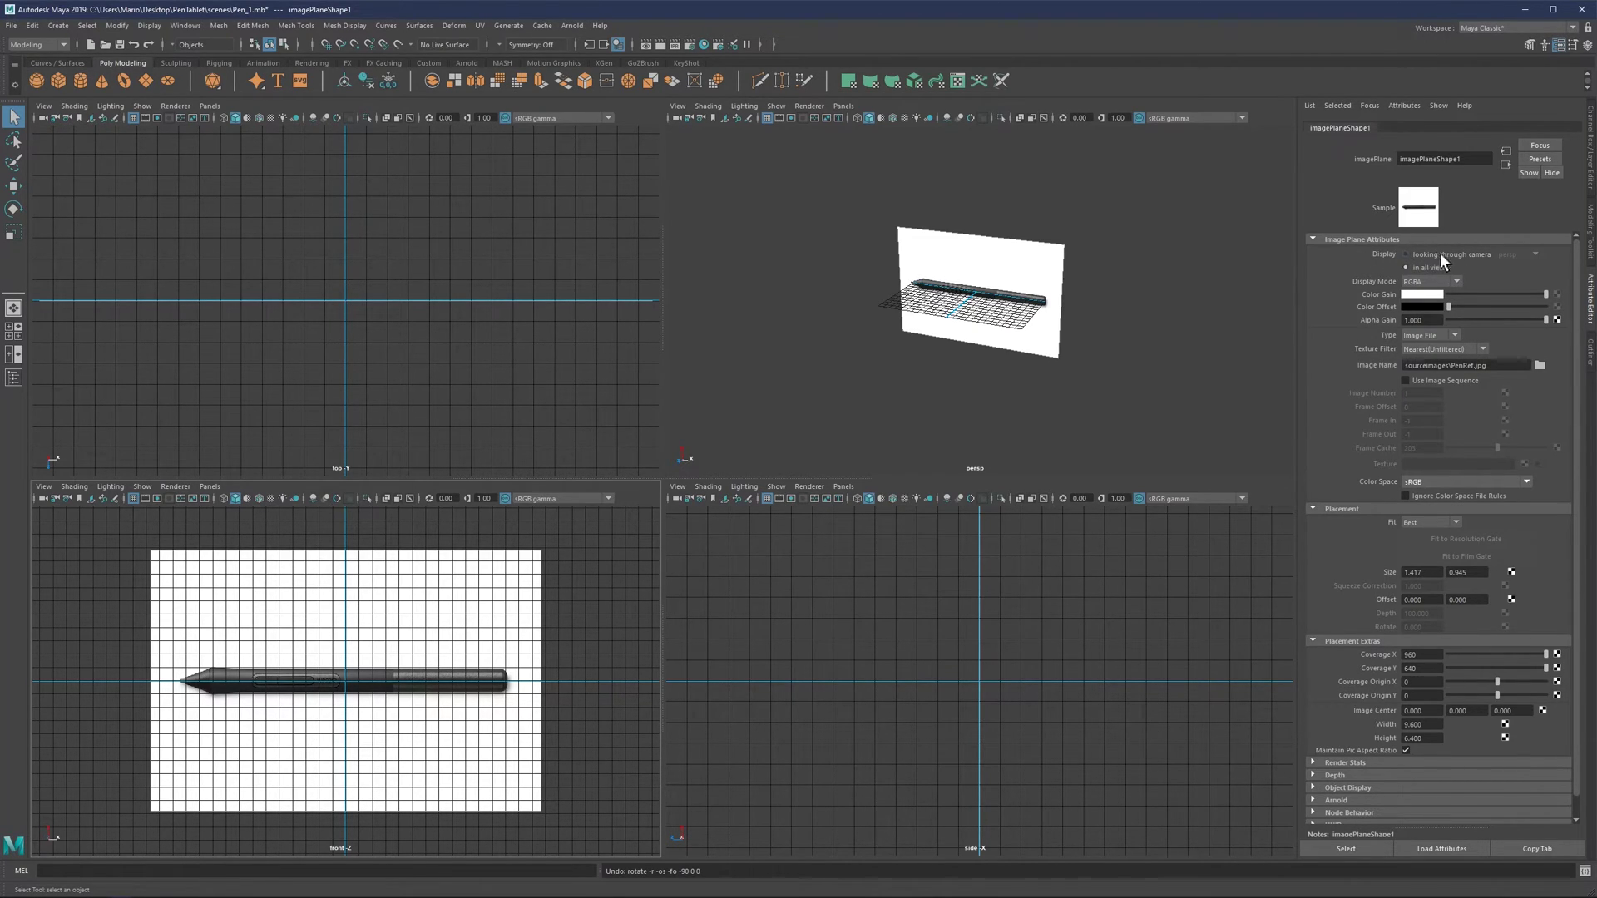
{"action": "left_click", "coordinate": [1405, 254]}
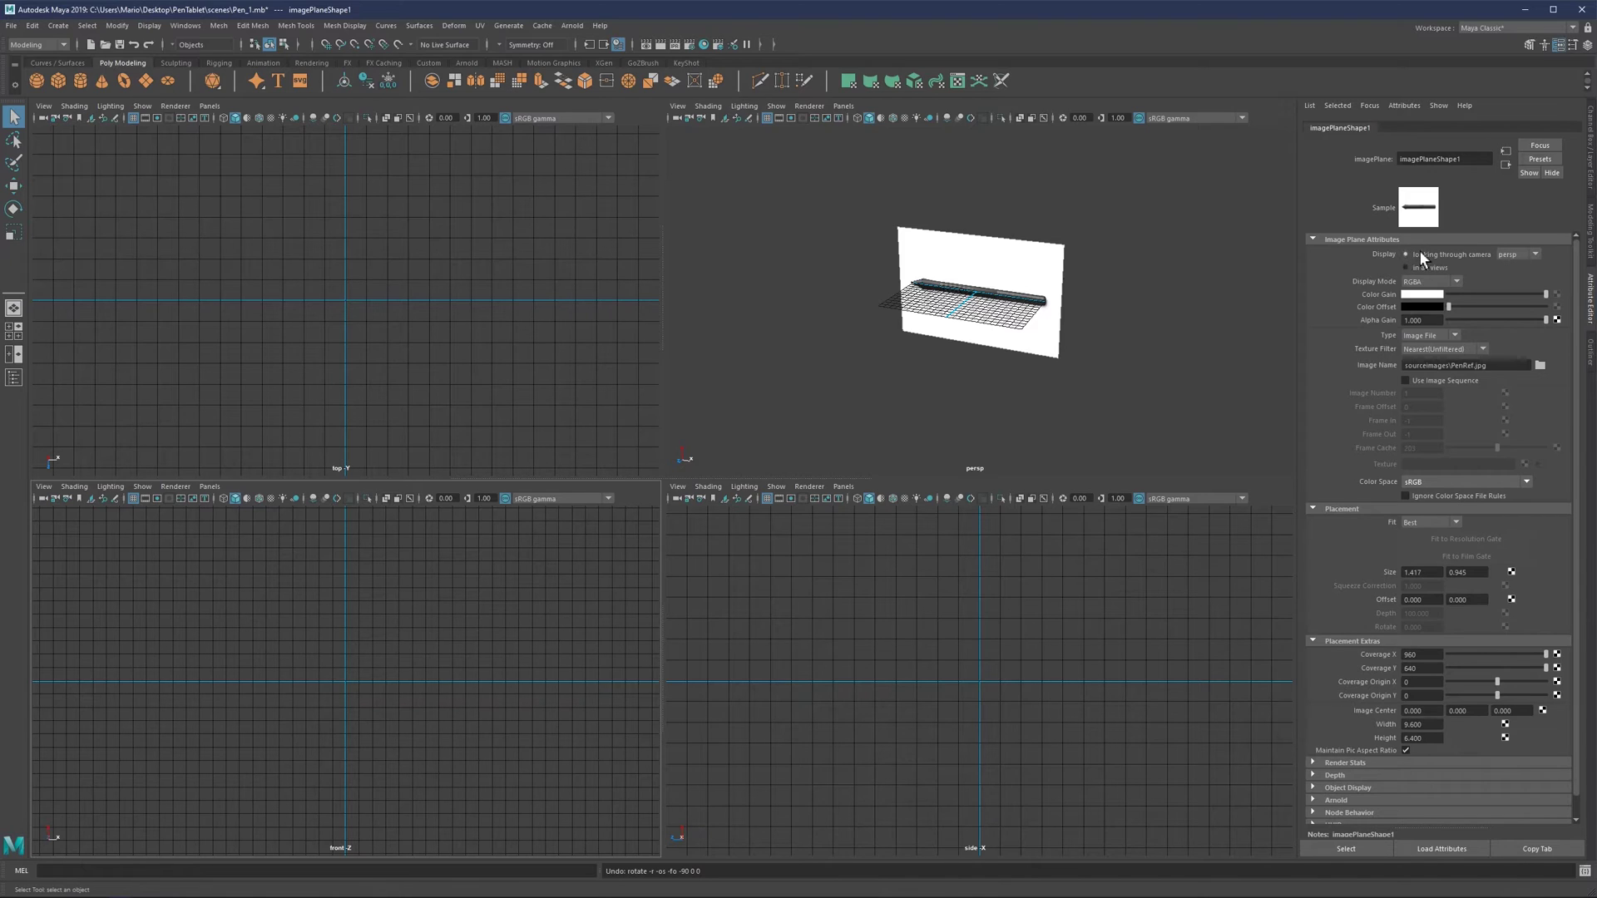
{"action": "left_click", "coordinate": [1509, 256]}
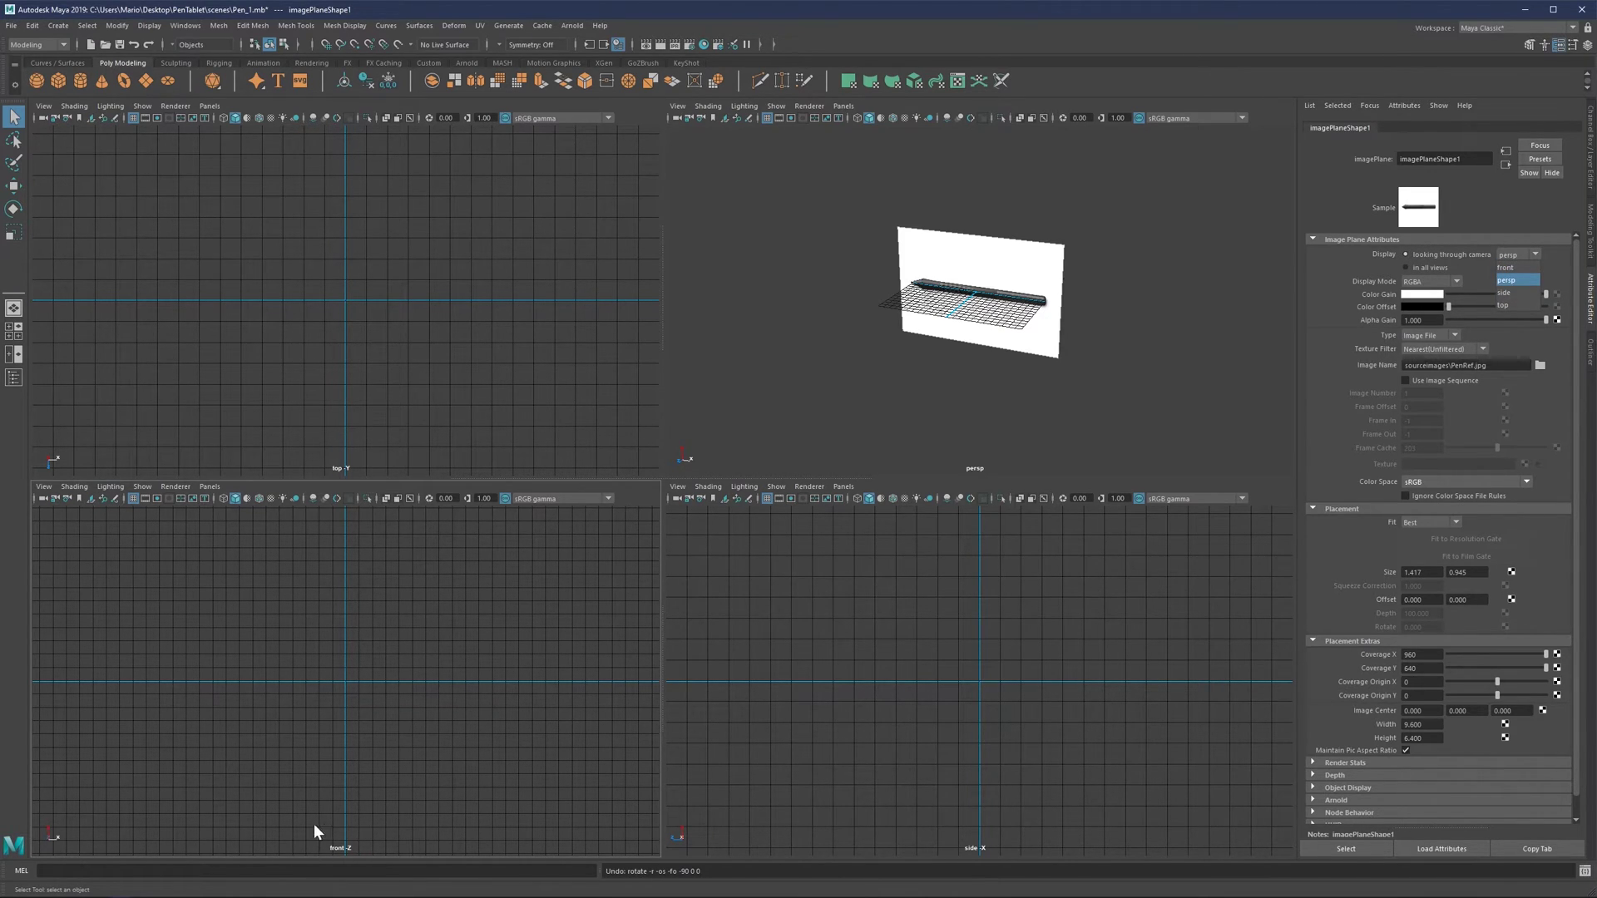
{"action": "left_click", "coordinate": [1513, 267]}
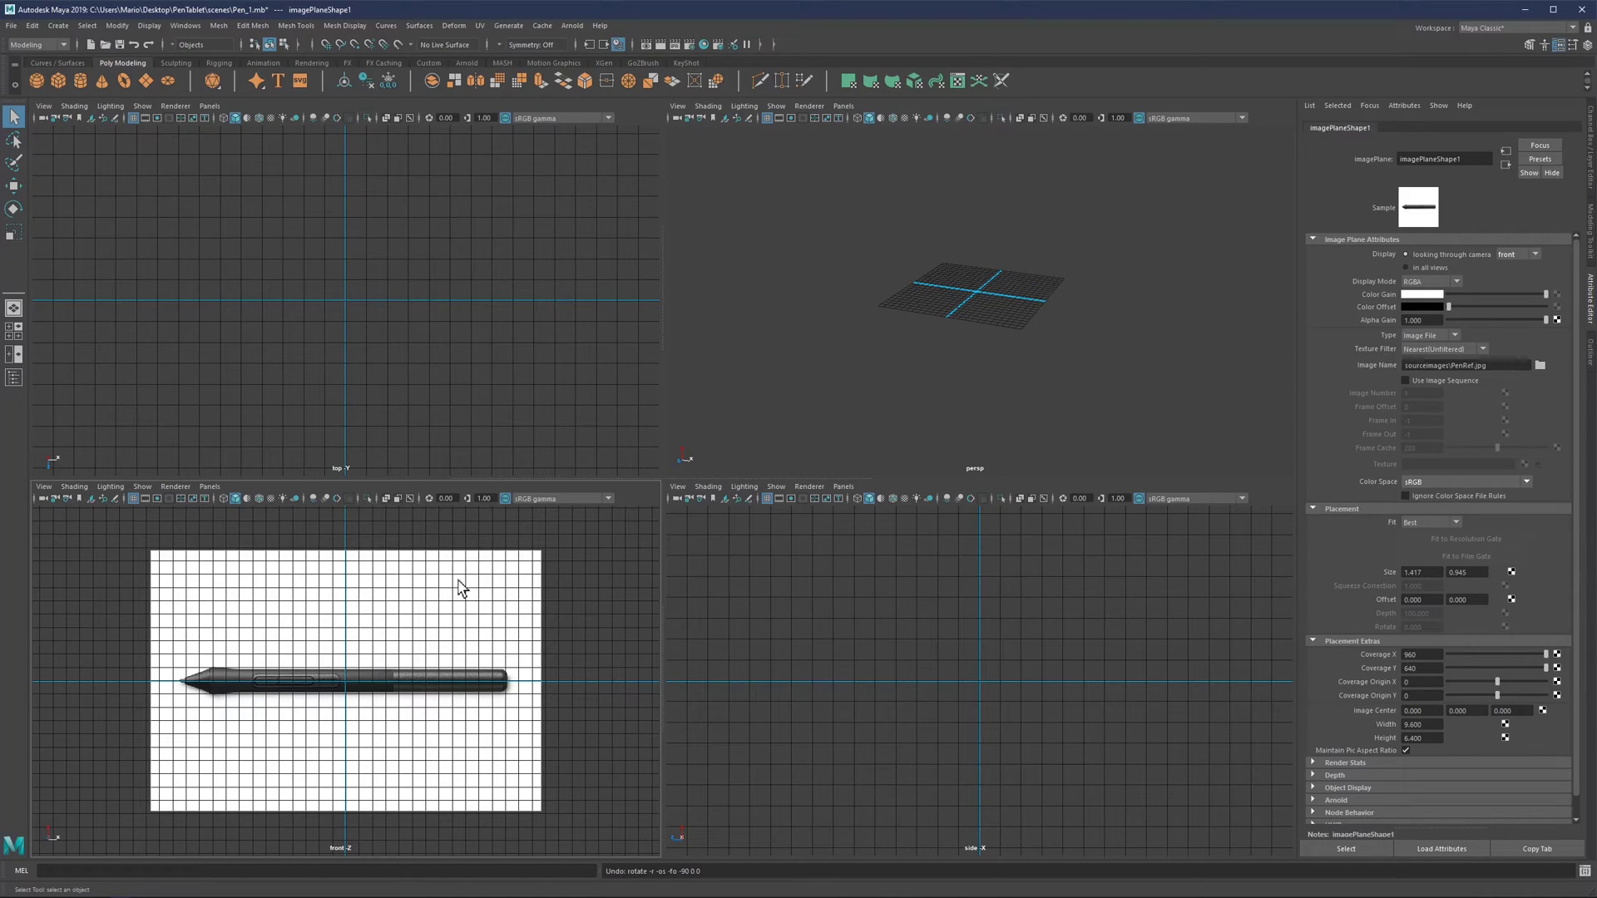
Arrange the viewports as two panes side by side, hide the attributes, and make the orthographic pane narrower than the perspective pane
{"action": "left_click", "coordinate": [210, 105]}
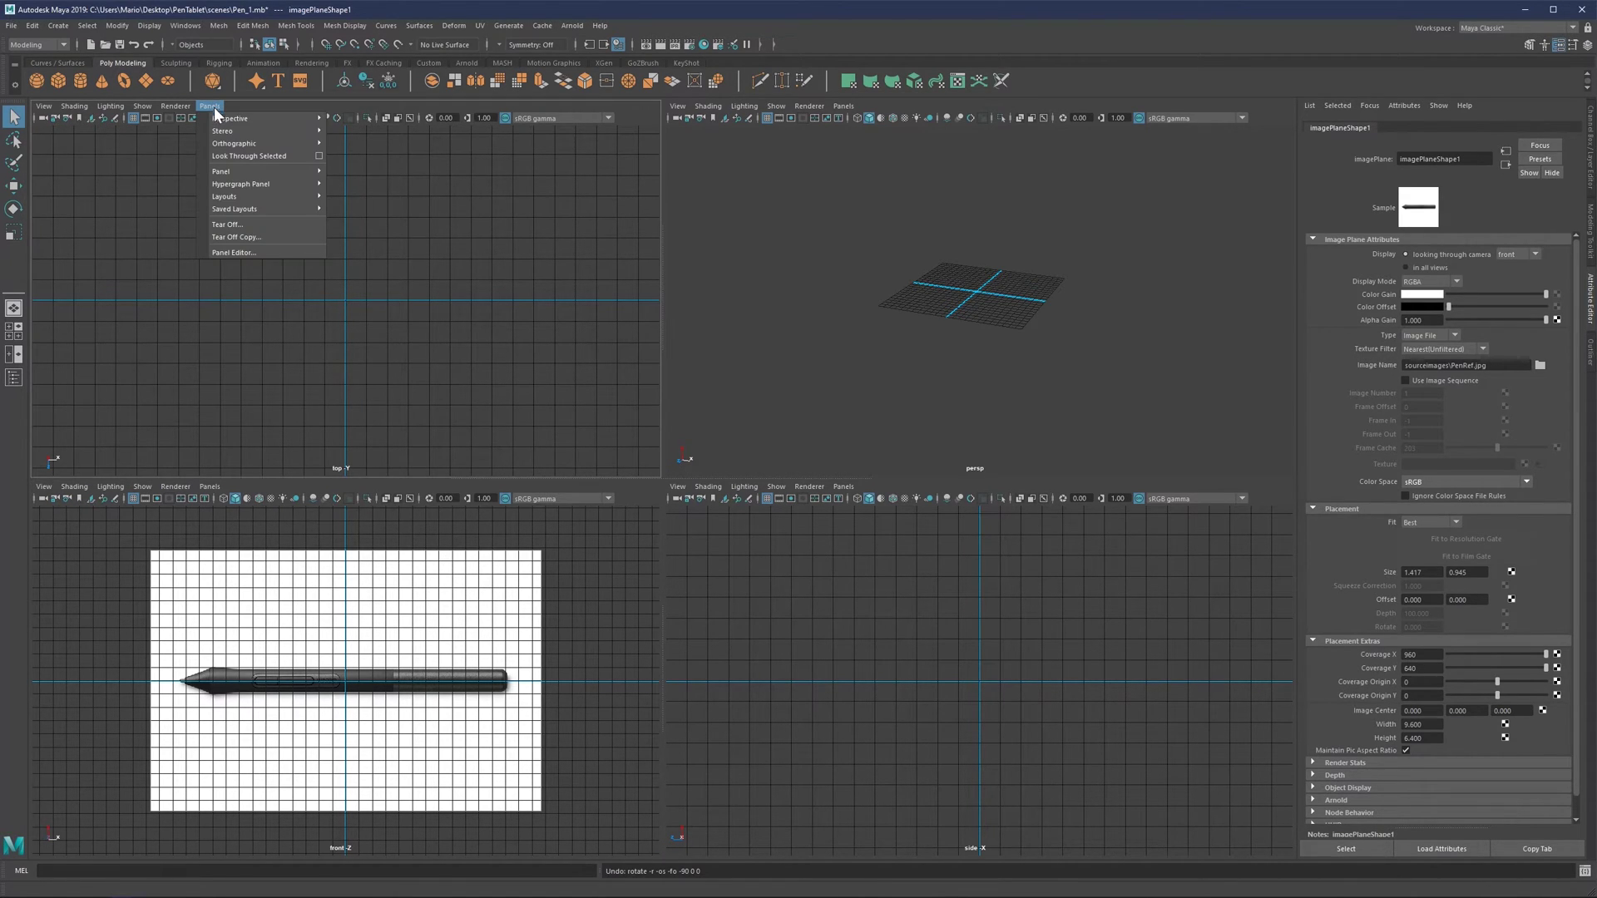
{"action": "mouse_move", "coordinate": [223, 195]}
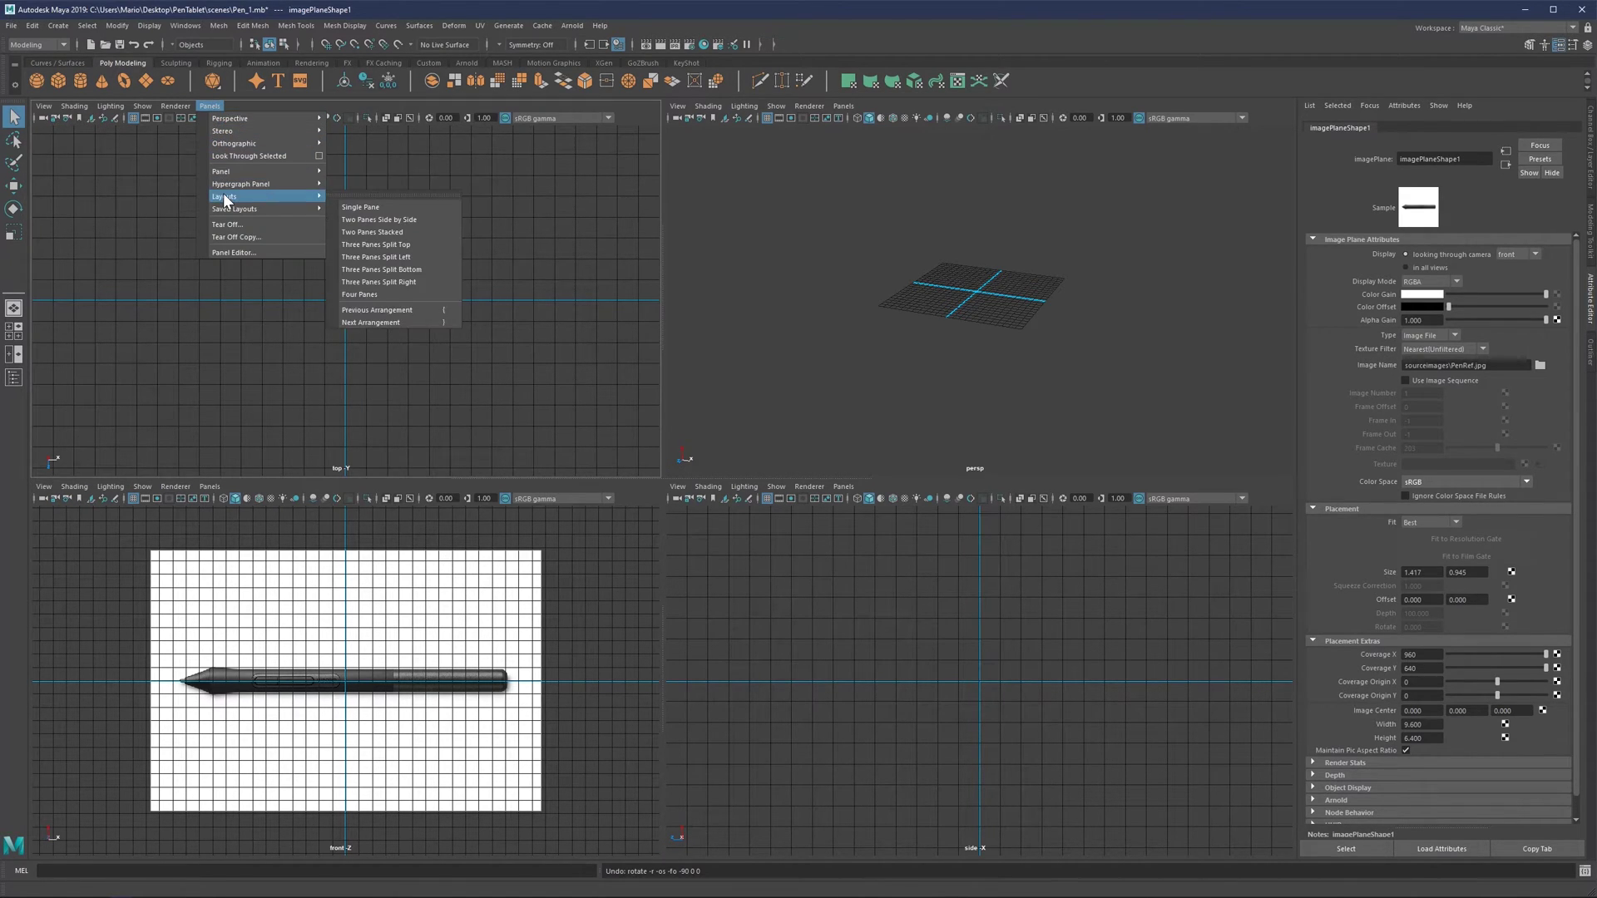
{"action": "left_click", "coordinate": [371, 220]}
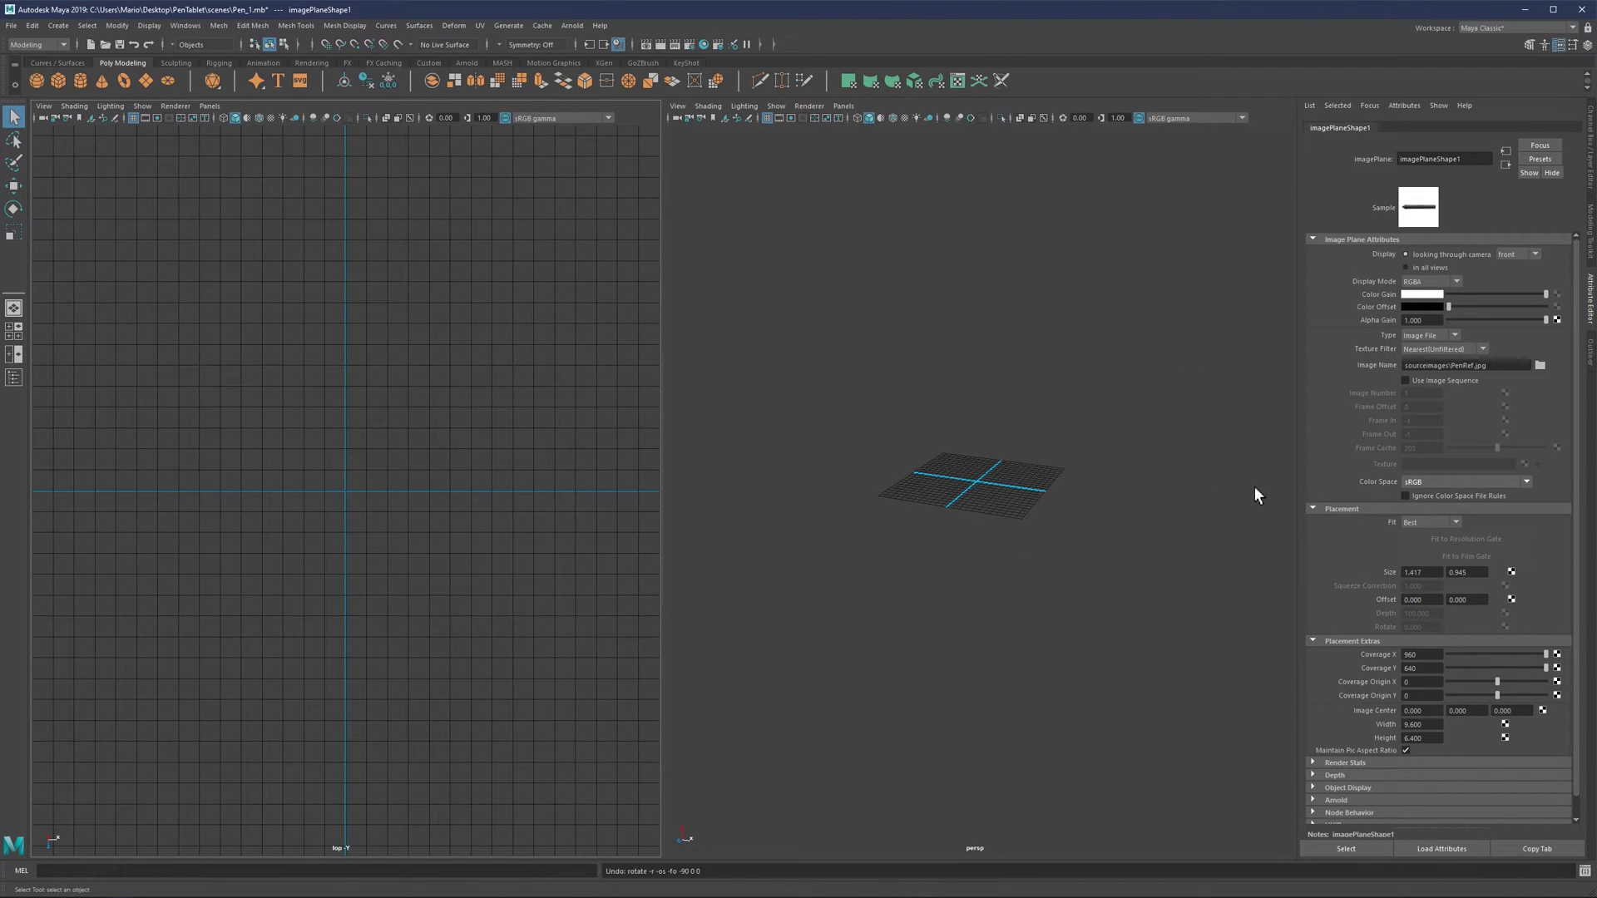
{"action": "left_click", "coordinate": [1589, 316]}
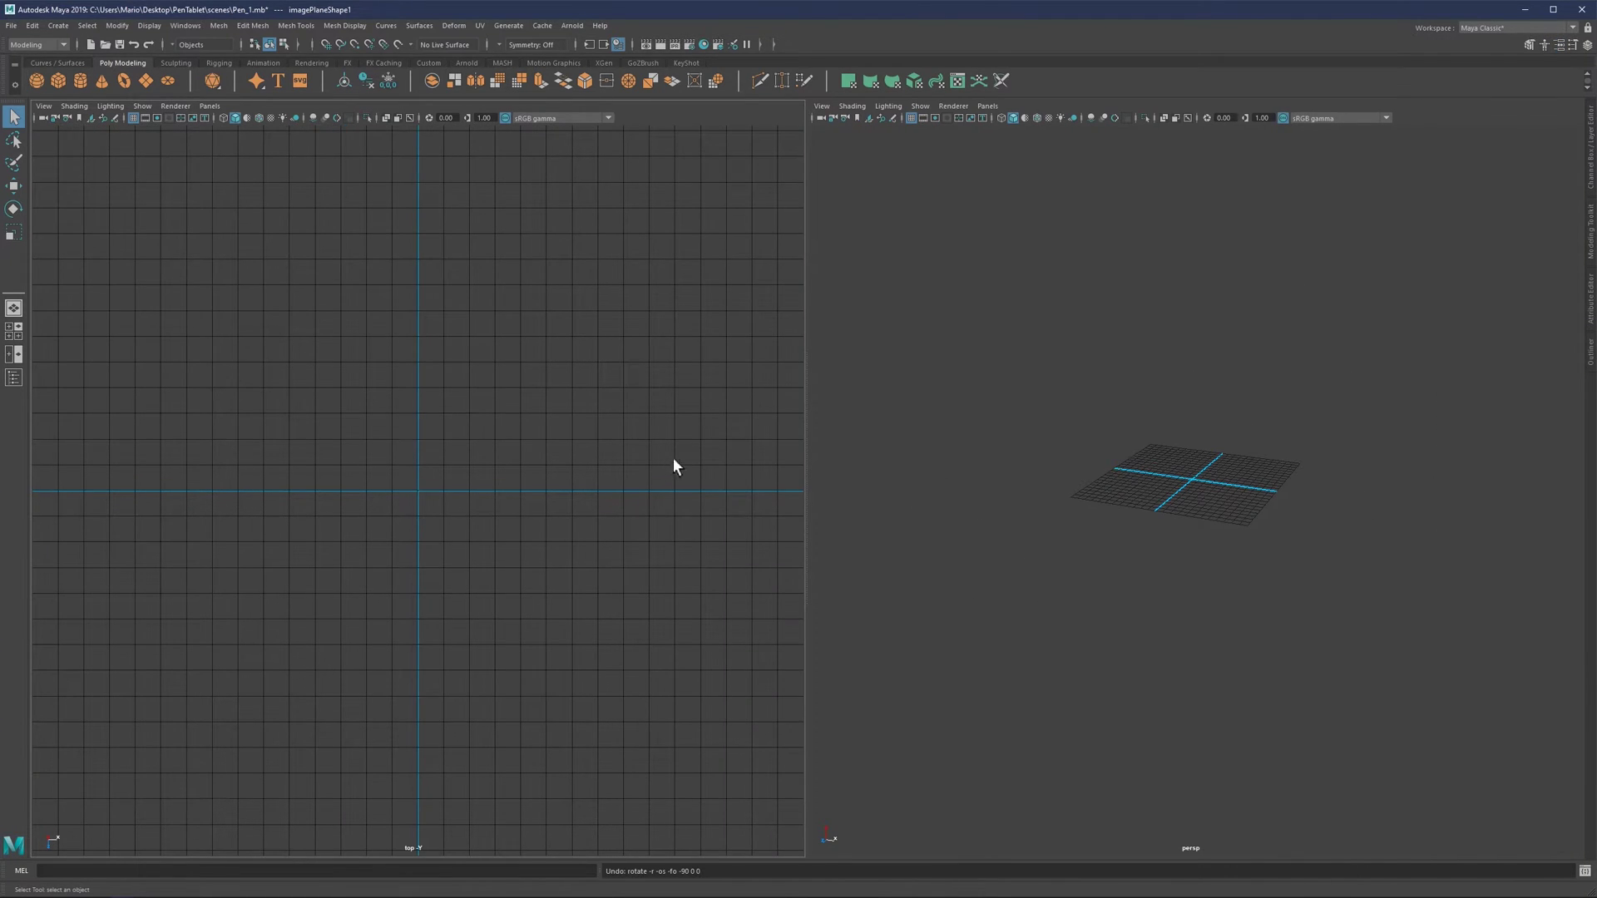
{"action": "left_click_drag", "start_coordinate": [800, 483], "coordinate": [588, 491]}
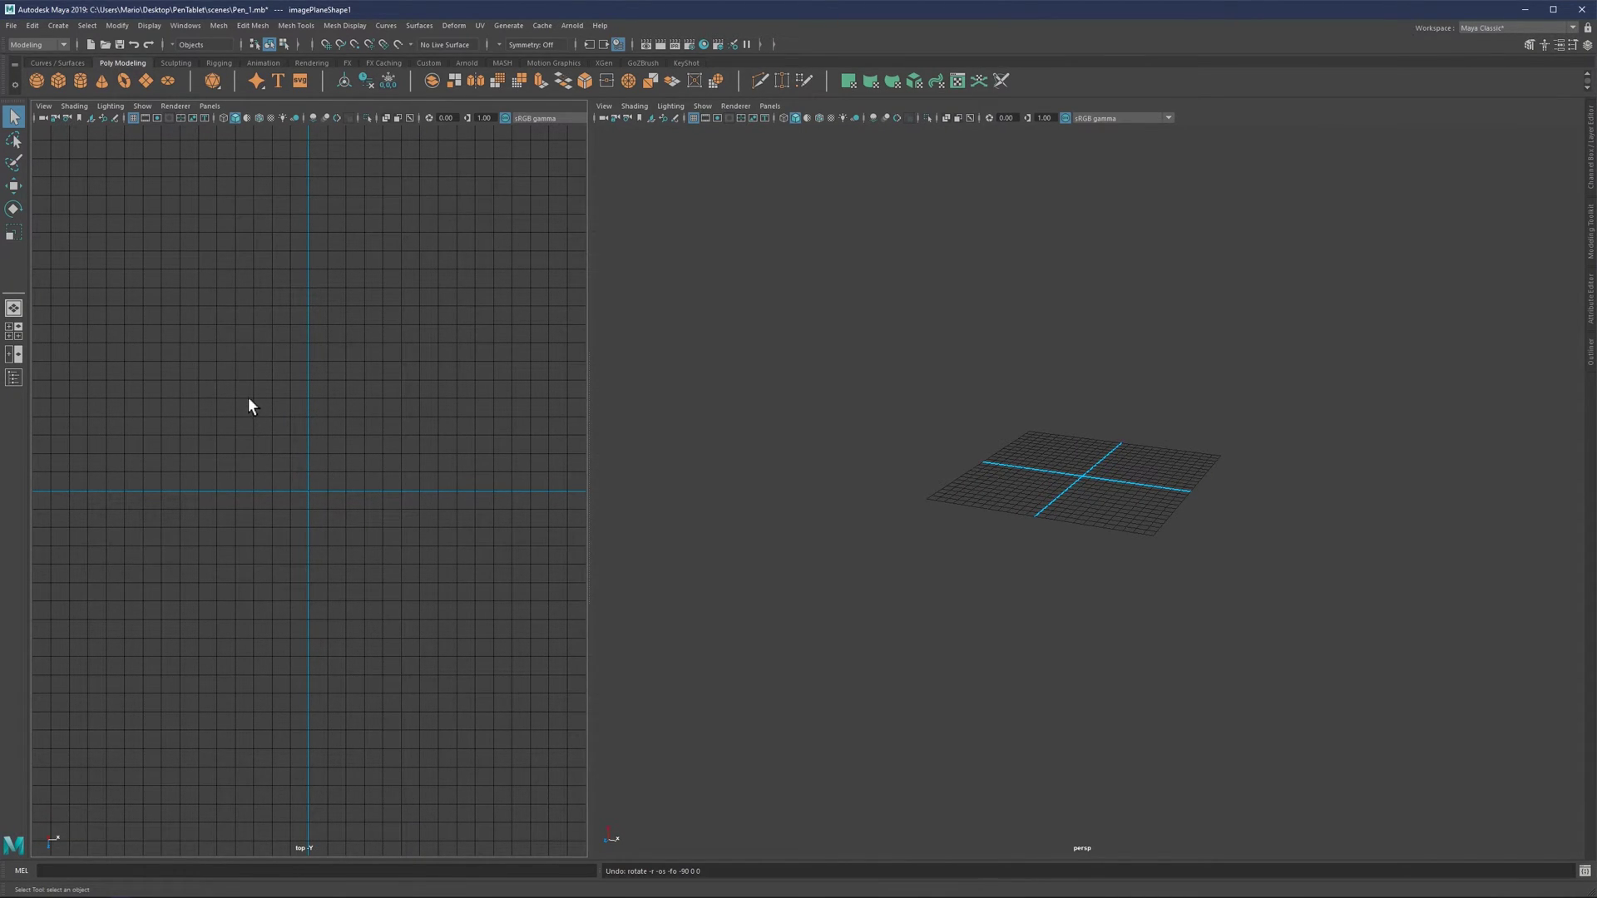
Change the narrow pane from the top view to the front view
{"action": "key", "text": "space"}
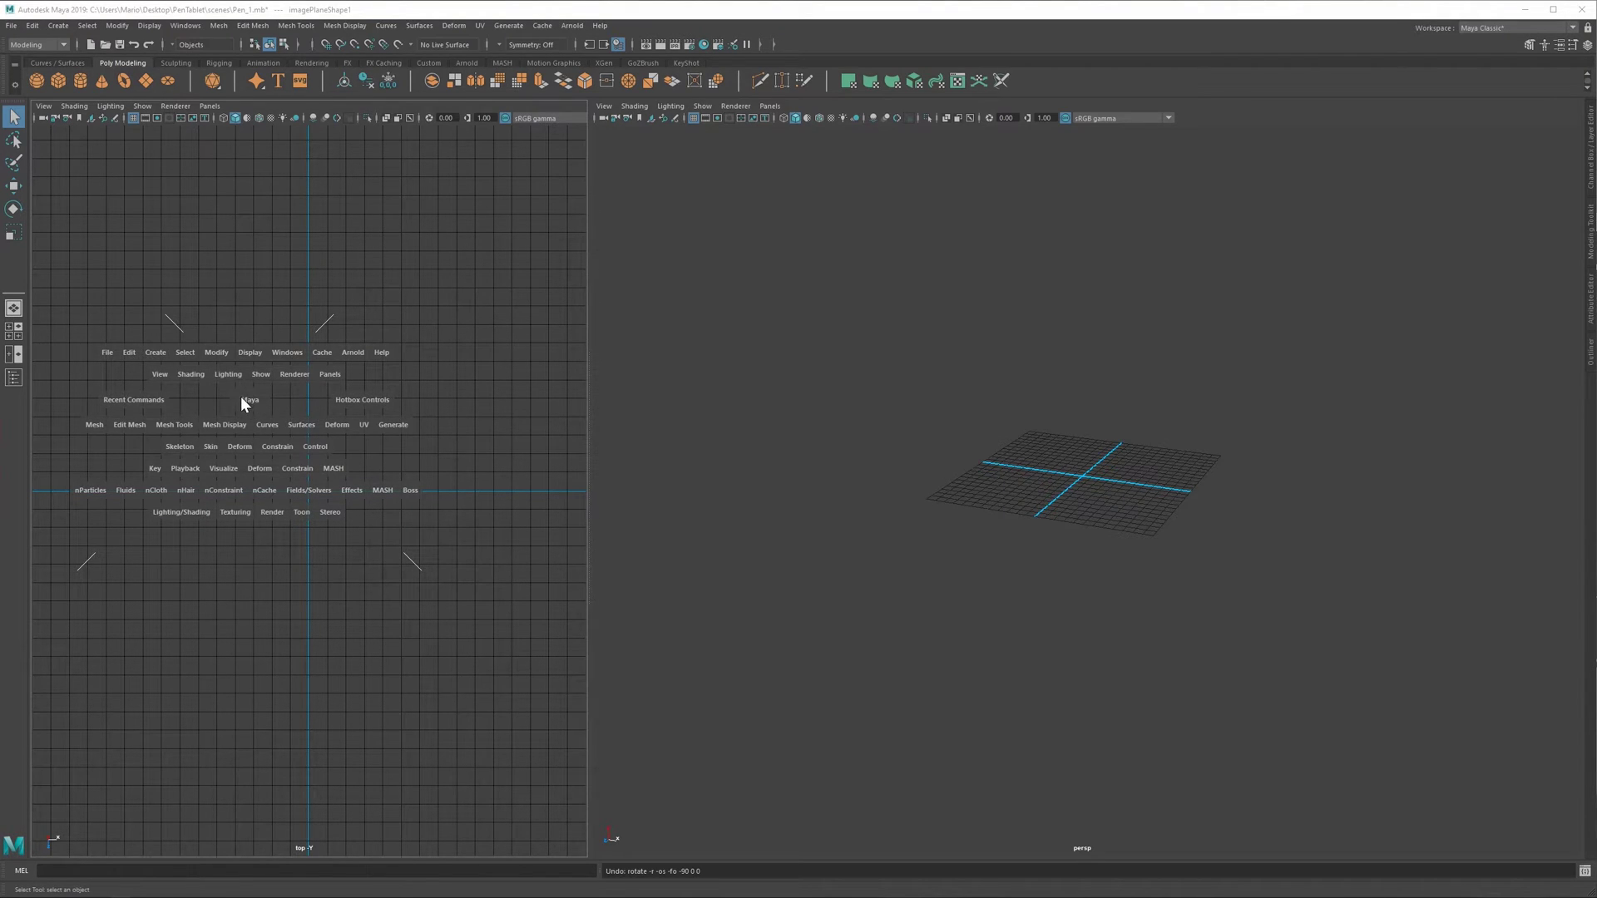
{"action": "left_click", "coordinate": [253, 398]}
{"action": "left_click_drag", "start_coordinate": [248, 427], "coordinate": [247, 428]}
Rotate the reference plane a quarter turn in the front view so the pen stands vertically with its tip down
{"action": "key", "text": "e"}
{"action": "left_click_drag", "start_coordinate": [332, 463], "coordinate": [288, 421]}
{"action": "key", "text": "ctrl+z"}
{"action": "key", "text": "r"}
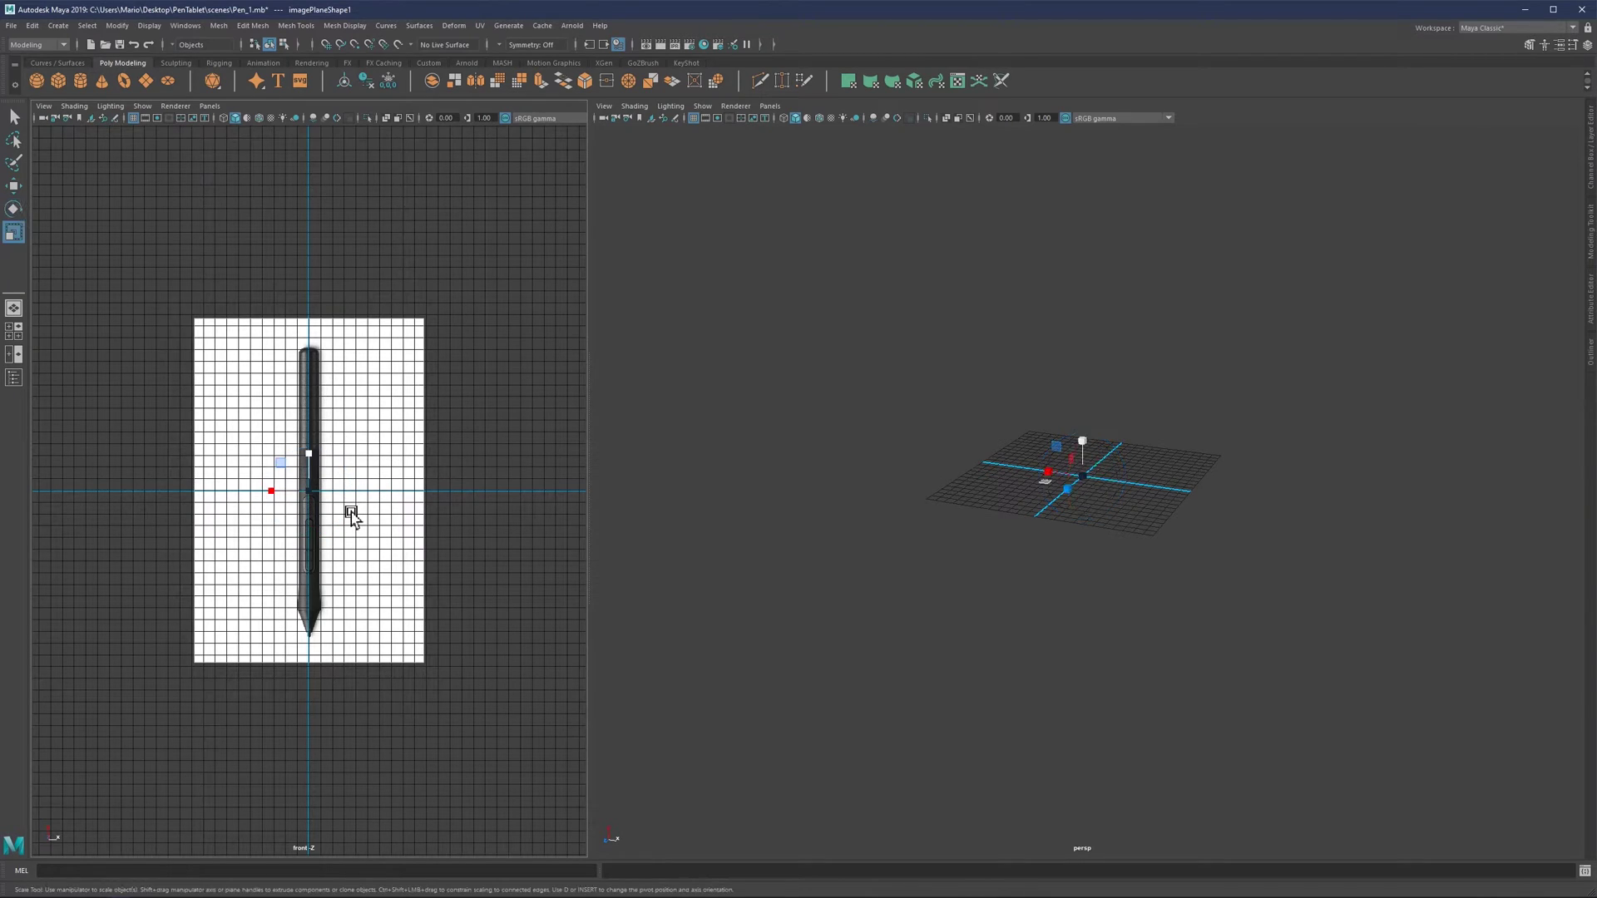
Scale up the pen reference plane uniformly and hide the grid in the front view
{"action": "left_click_drag", "start_coordinate": [309, 491], "coordinate": [467, 399]}
{"action": "left_click", "coordinate": [132, 117]}
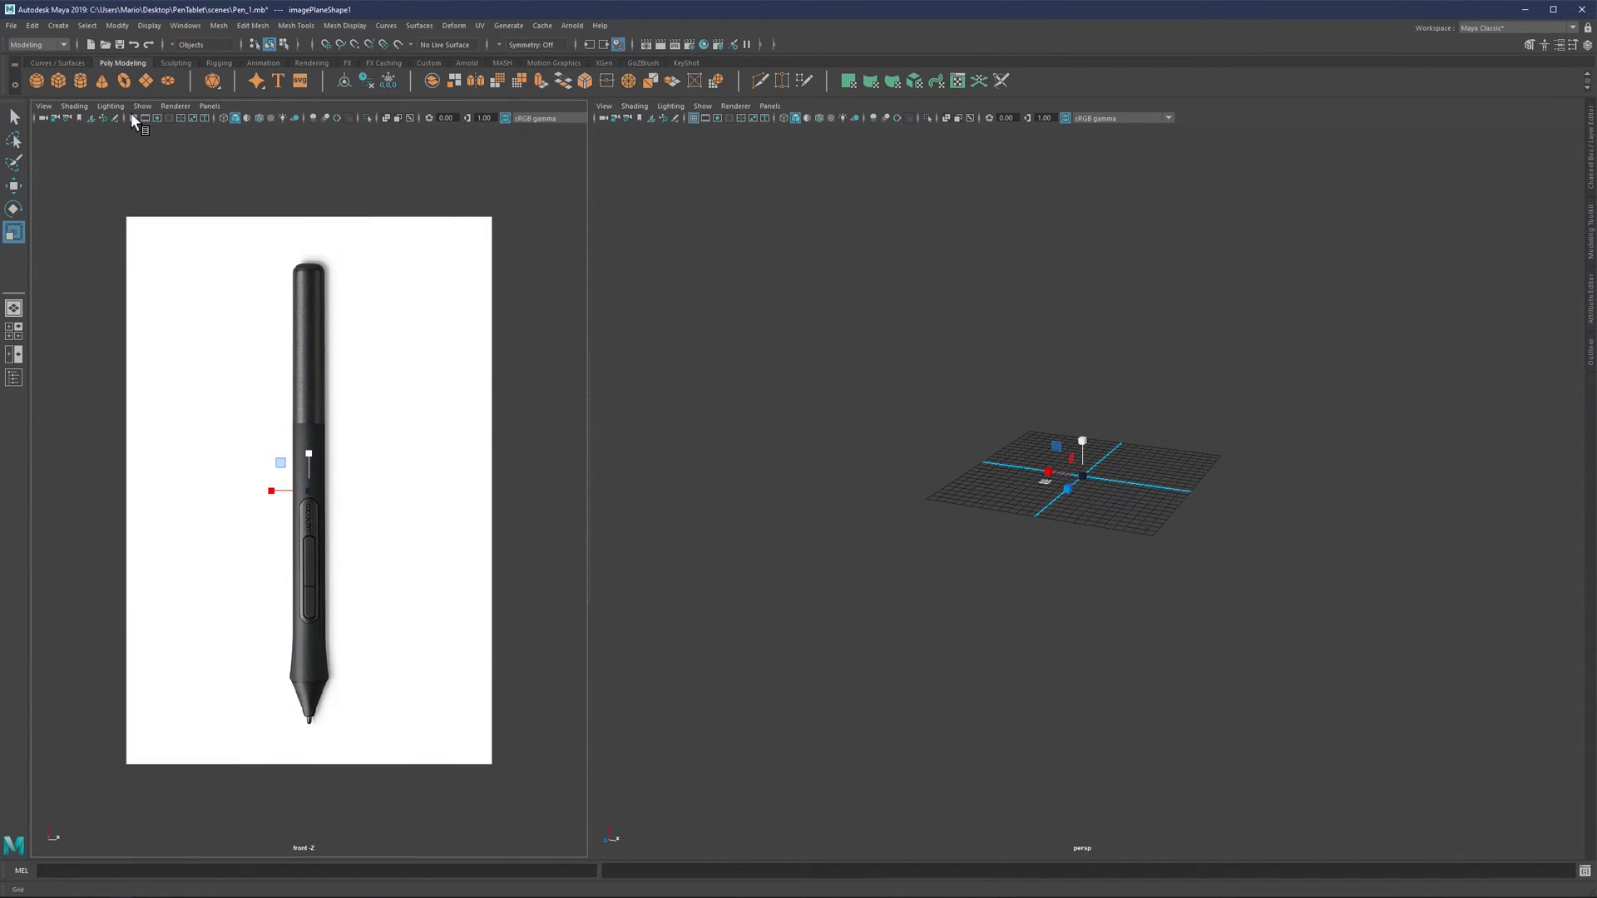
{"action": "left_click_drag", "start_coordinate": [585, 426], "coordinate": [555, 427]}
{"action": "scroll", "coordinate": [341, 489], "scroll_direction": "up", "scroll_amount": 3}
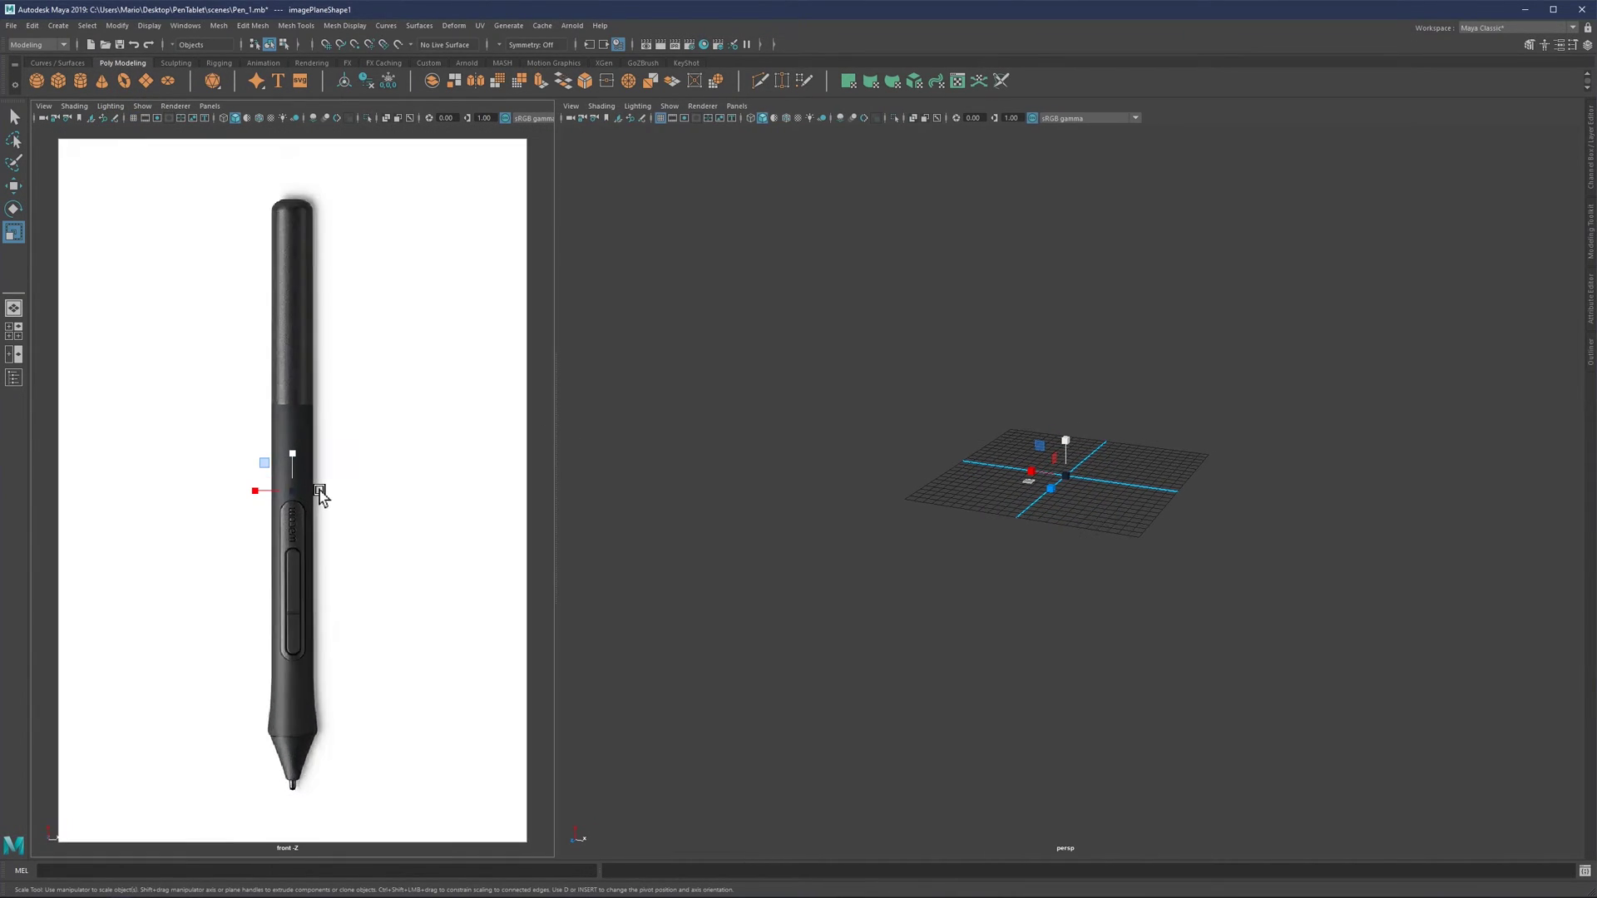
Delete imagePlane1 from the scene and widen the front view pane
{"action": "left_click", "coordinate": [1591, 358]}
{"action": "left_click", "coordinate": [1496, 183]}
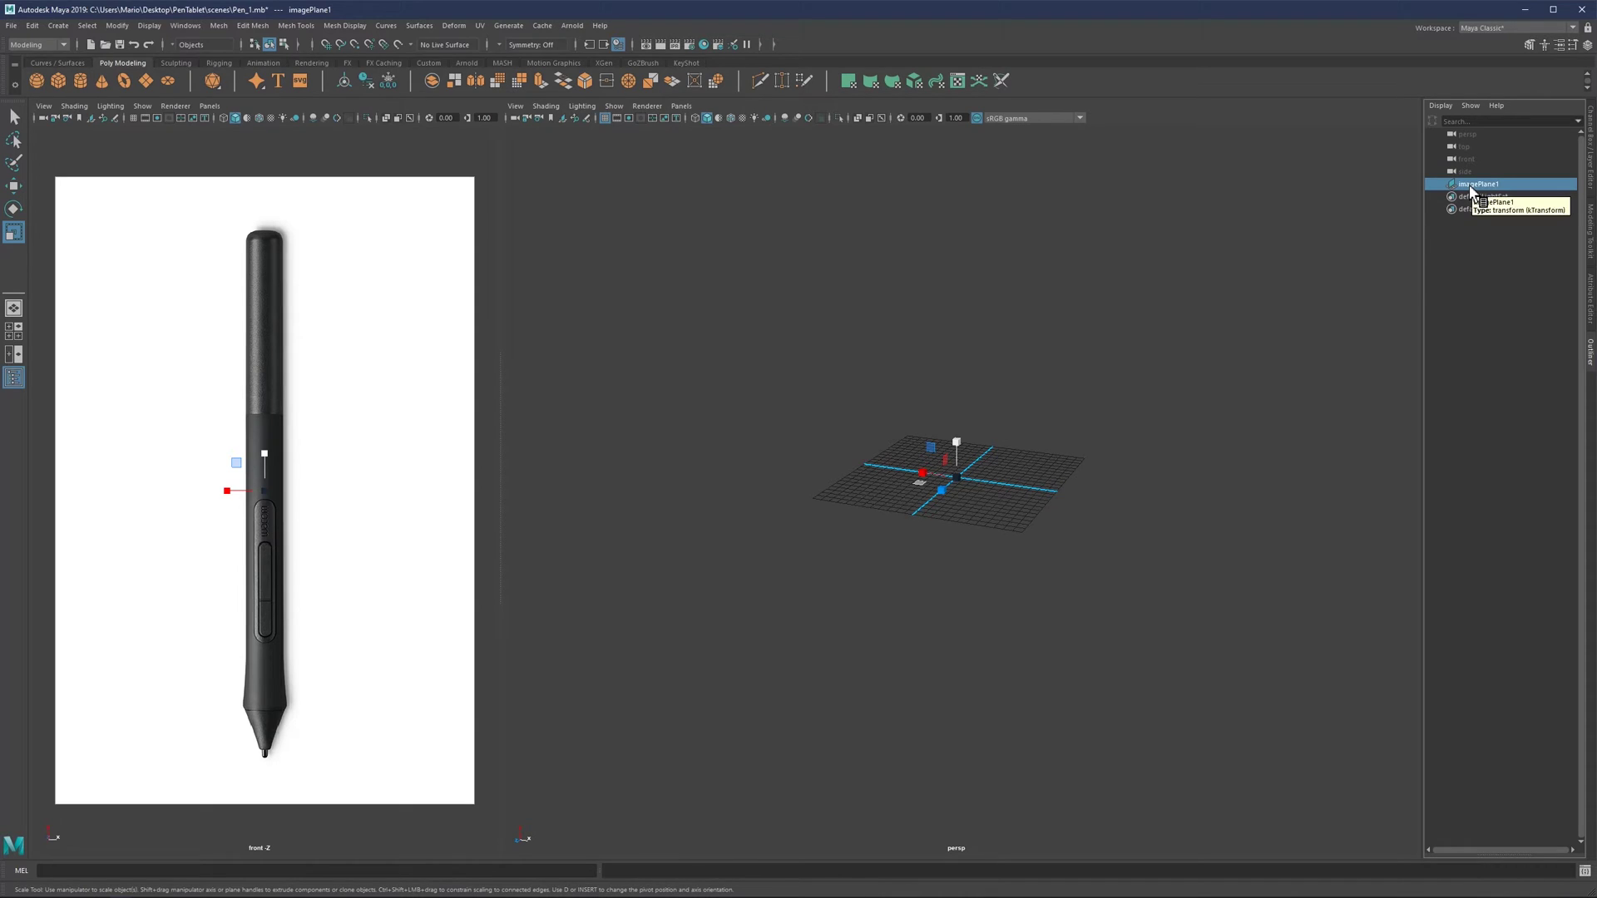
{"action": "key", "text": "Delete"}
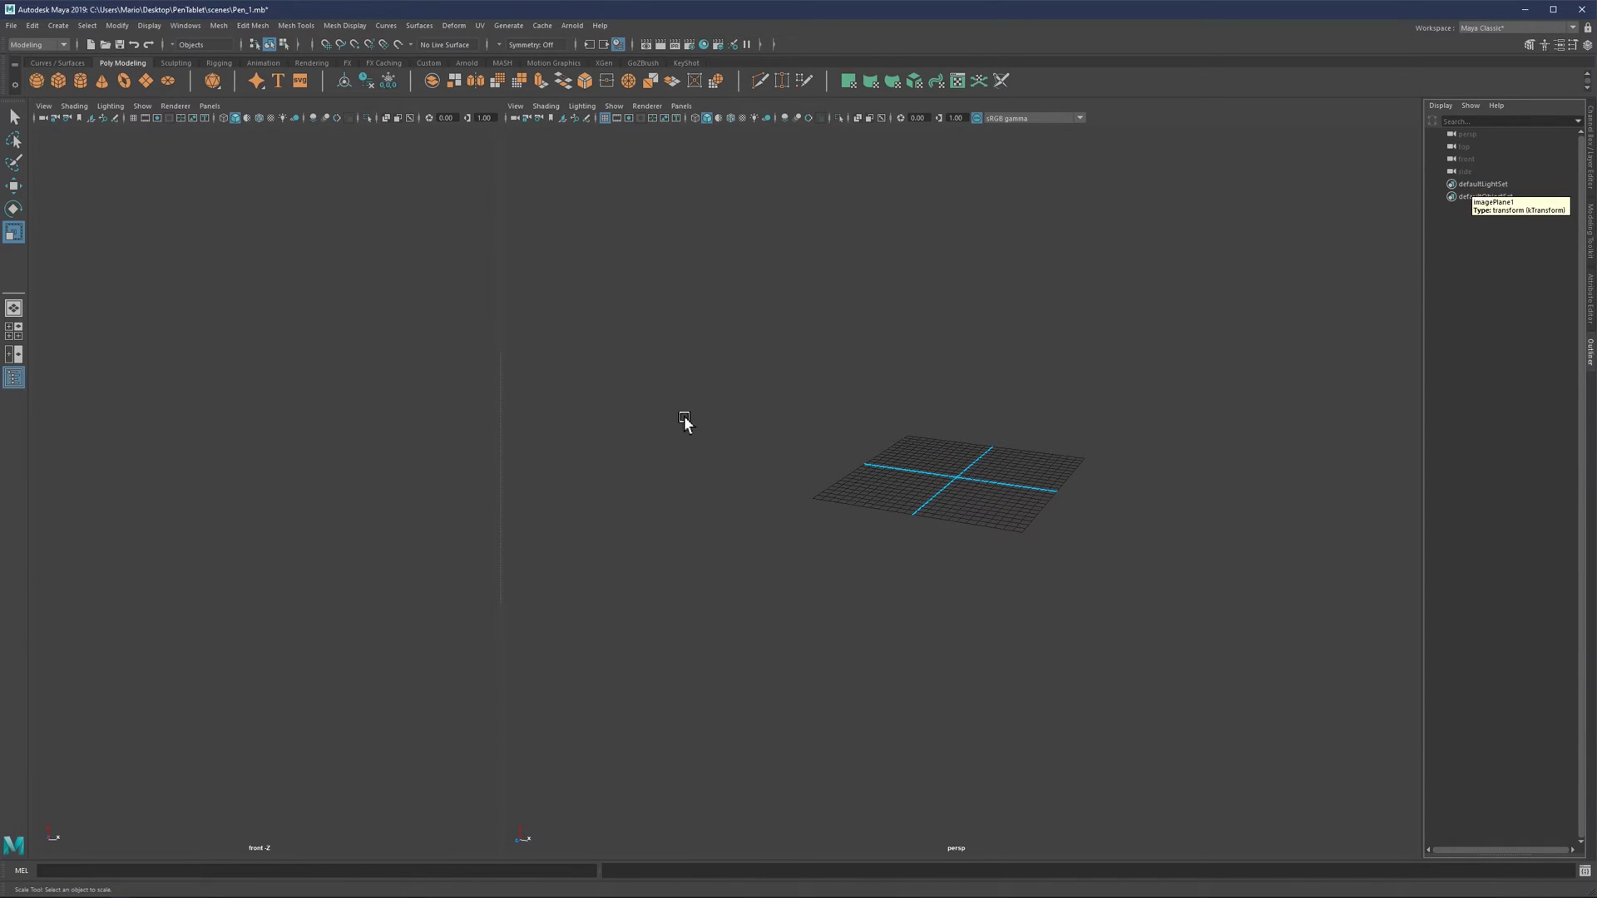
{"action": "left_click_drag", "start_coordinate": [498, 457], "coordinate": [535, 457]}
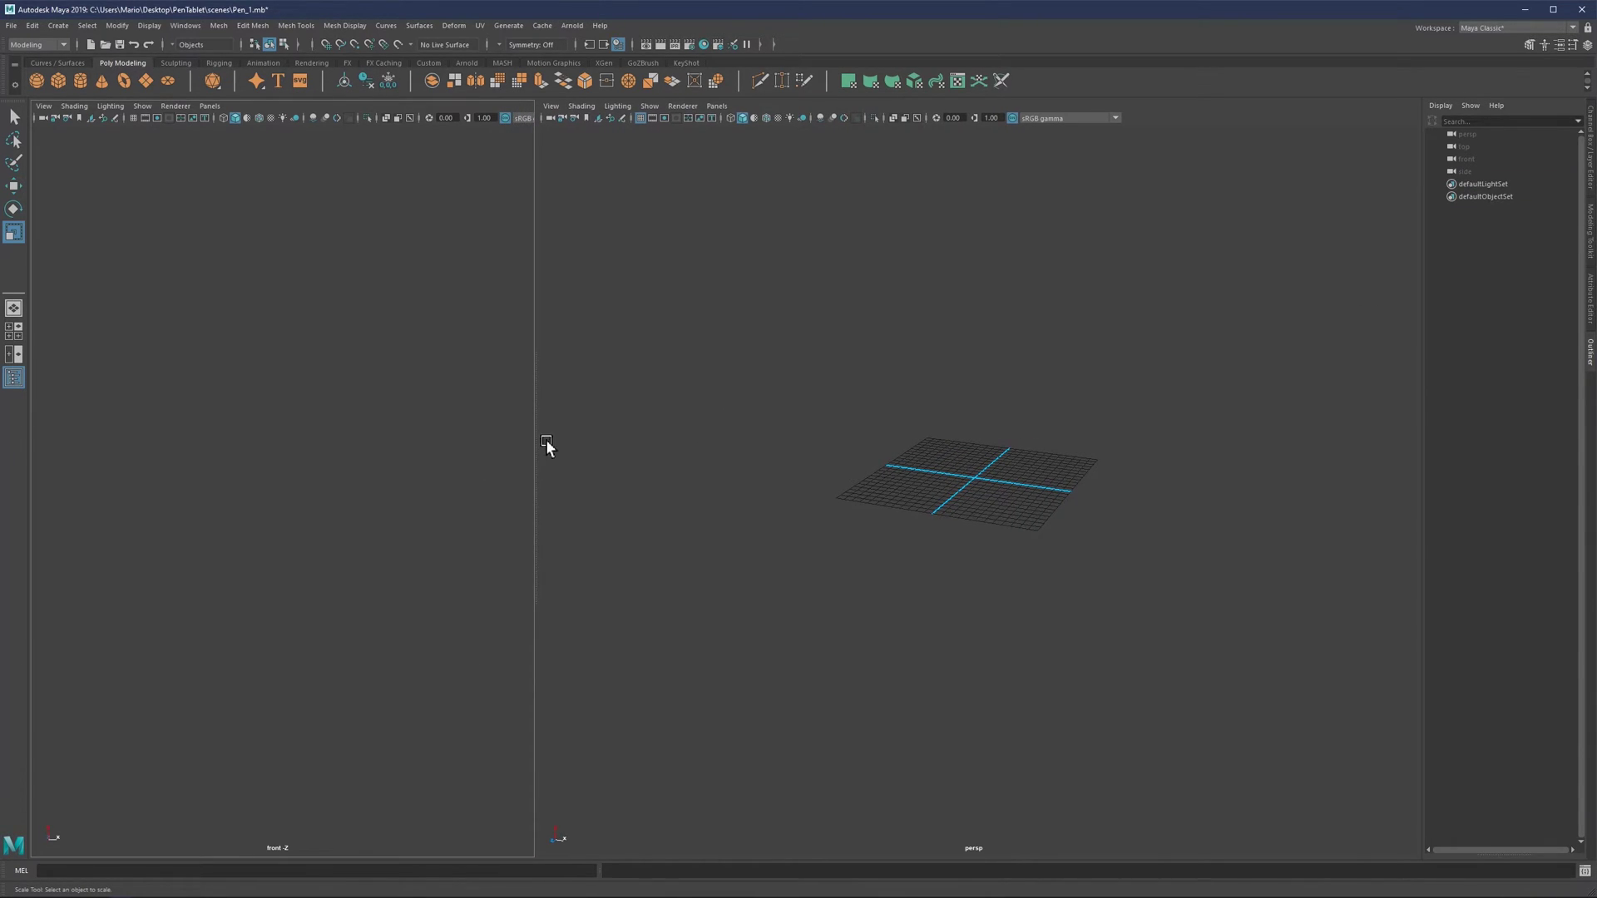
Load PenRef.jpg from the sourceimages folder as an image plane for the front view
{"action": "left_click", "coordinate": [90, 119]}
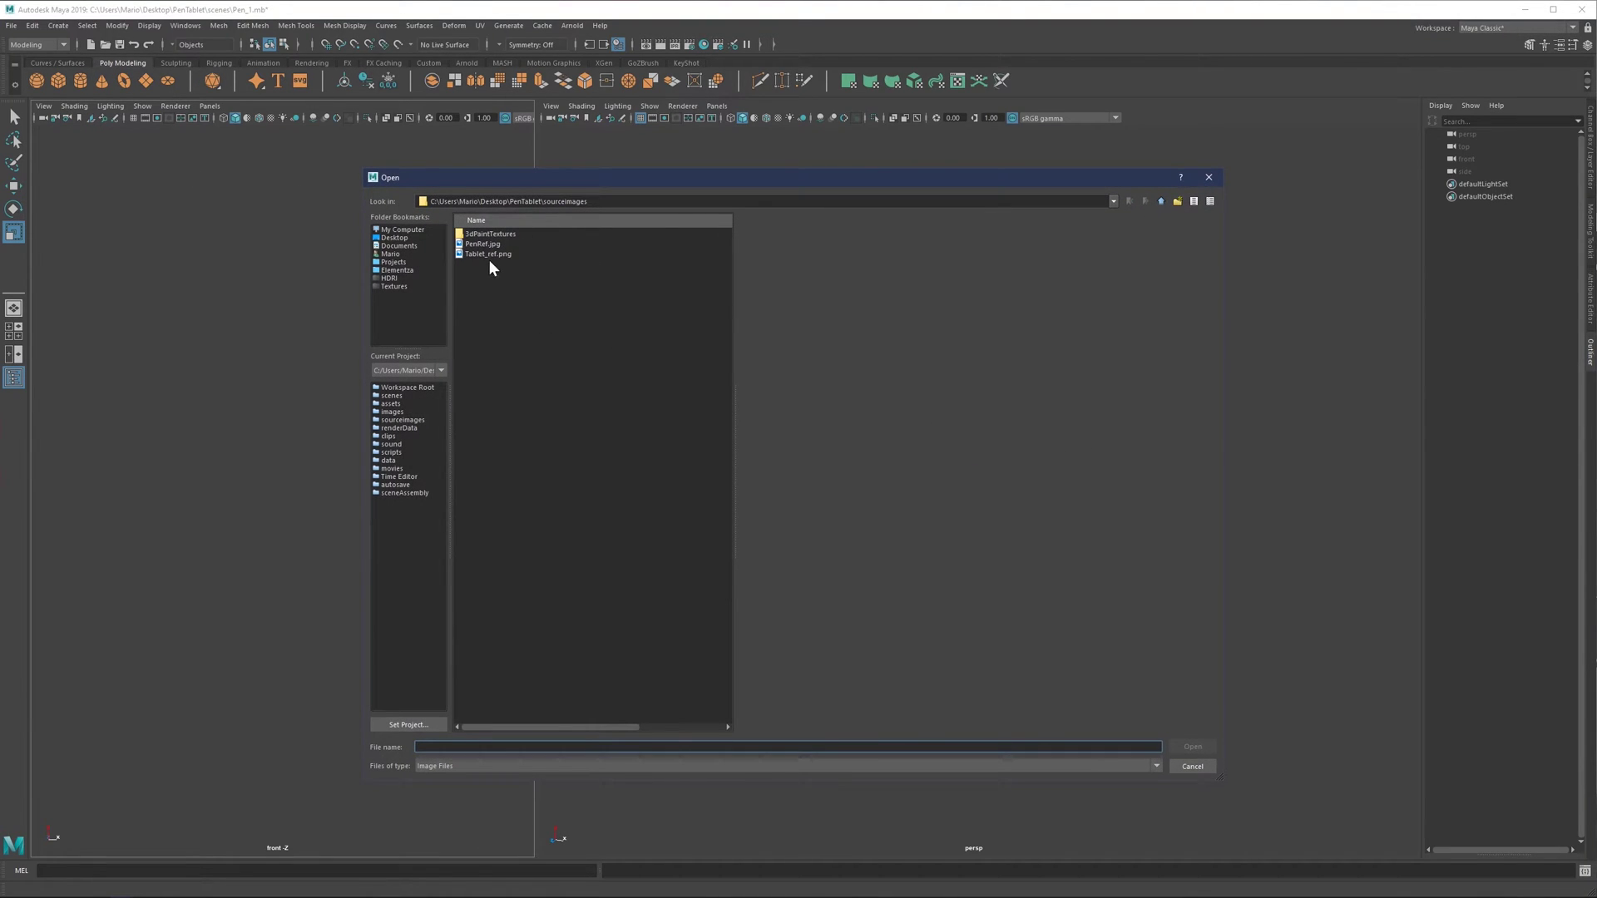
{"action": "left_click", "coordinate": [484, 245]}
{"action": "left_click", "coordinate": [1193, 746]}
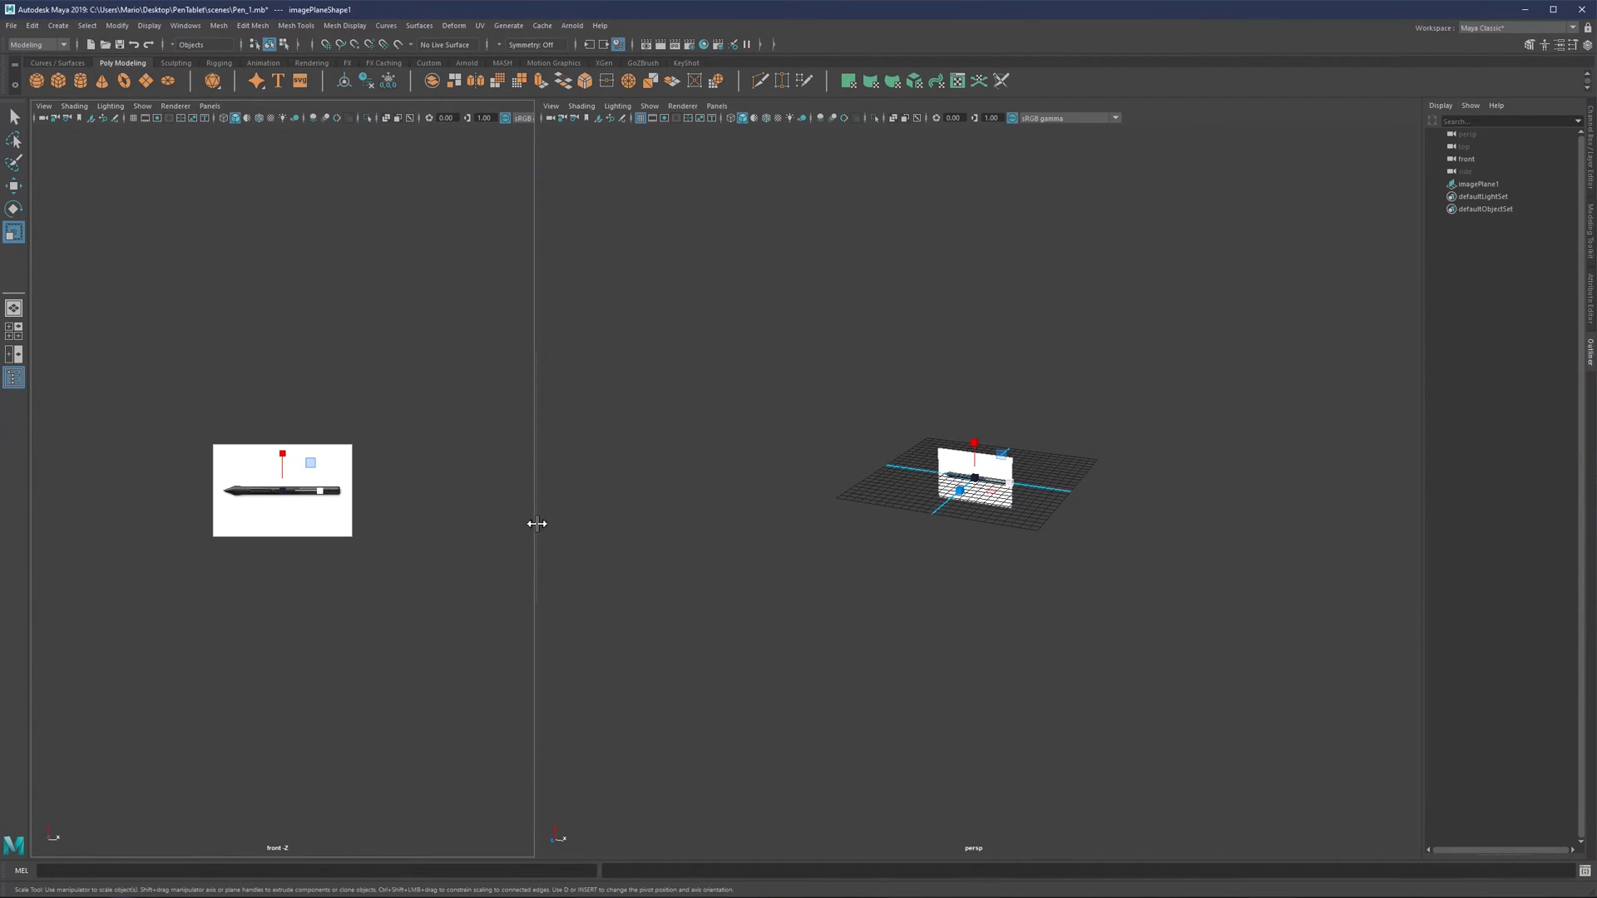
Enlarge the new reference plane and rotate it 90 degrees so the pen stands vertically with its tip down
{"action": "left_click_drag", "start_coordinate": [274, 487], "coordinate": [460, 442]}
{"action": "key", "text": "e"}
{"action": "left_click_drag", "start_coordinate": [325, 463], "coordinate": [252, 408]}
{"action": "key", "text": "ctrl+z"}
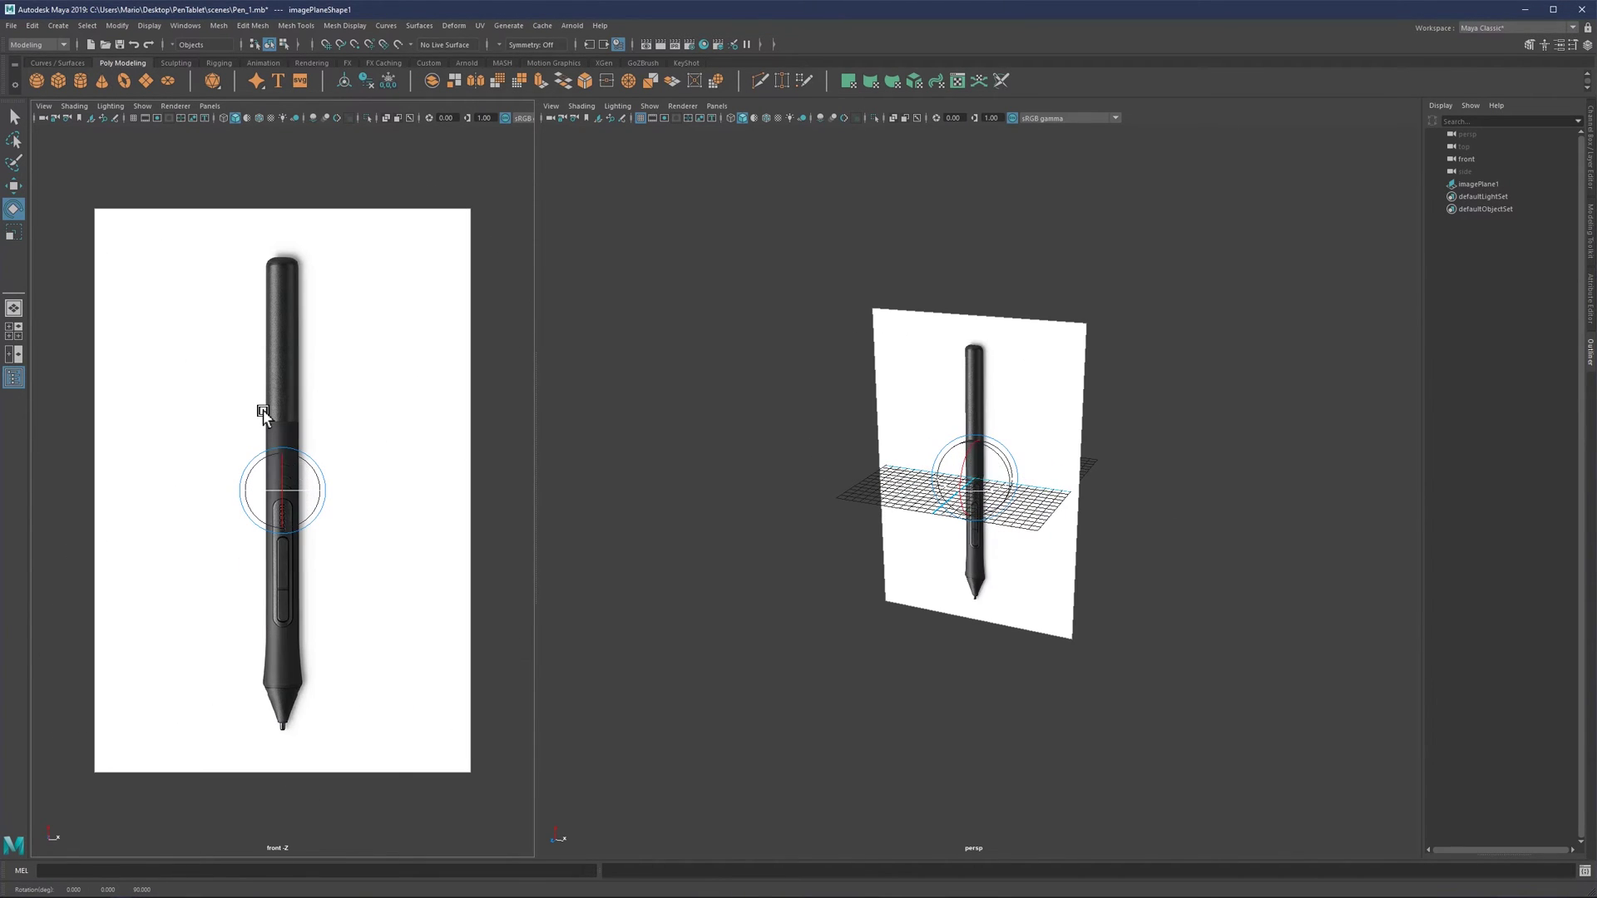
{"action": "key", "text": "r"}
{"action": "left_click_drag", "start_coordinate": [285, 491], "coordinate": [375, 453]}
Set the new image plane to display only when looking through the front camera, and hide its attributes
{"action": "left_click", "coordinate": [1591, 309]}
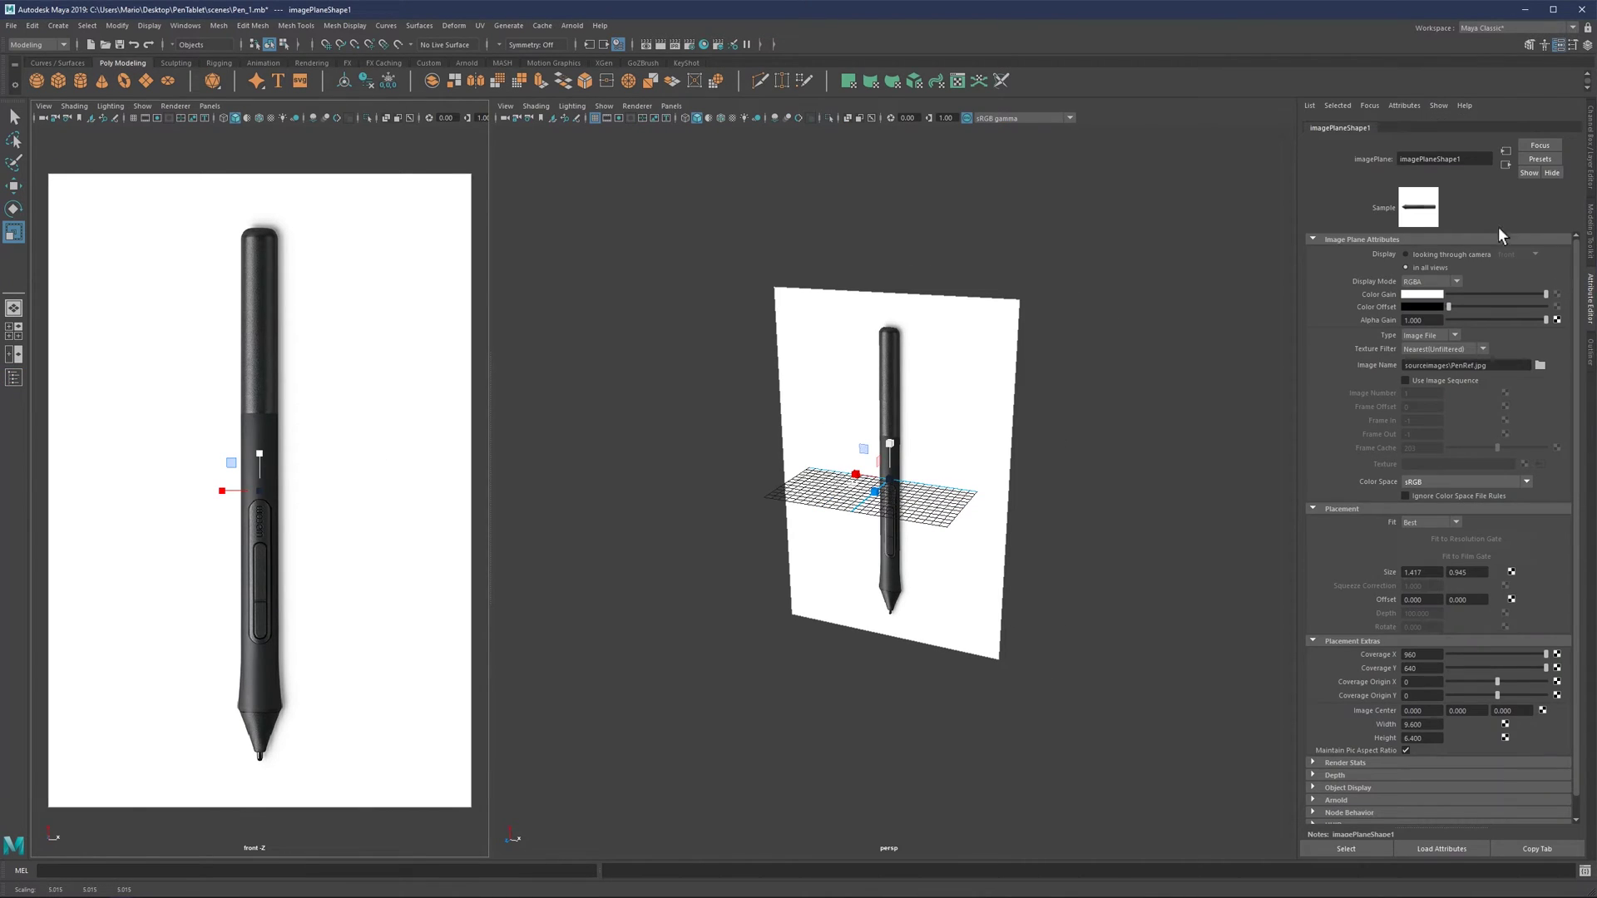
{"action": "left_click", "coordinate": [1406, 254]}
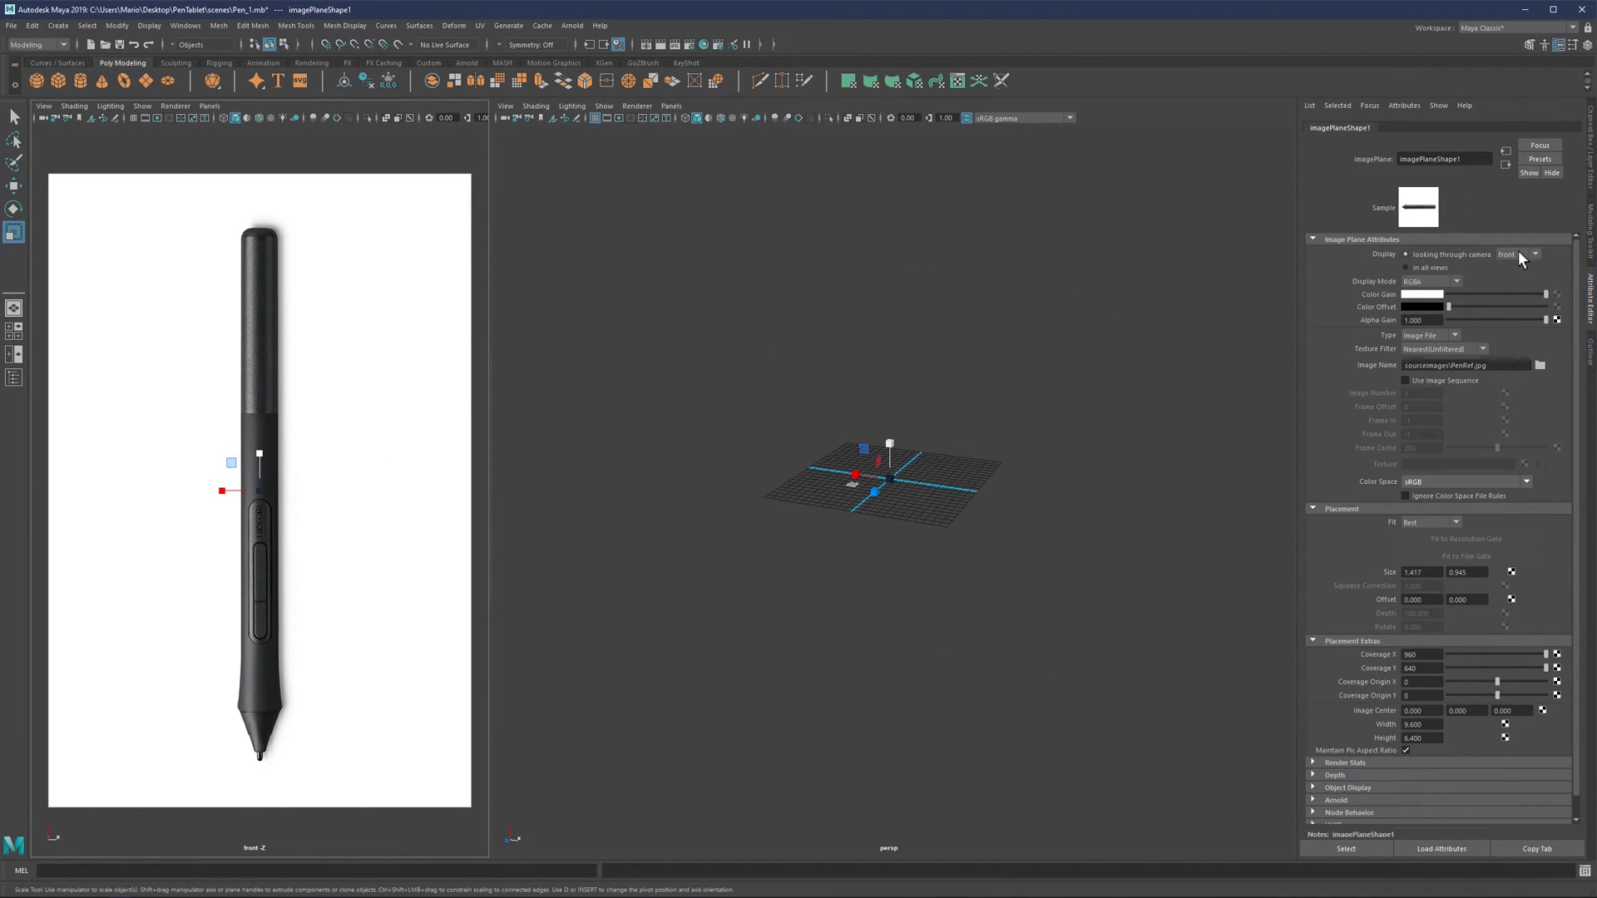
{"action": "left_click", "coordinate": [1589, 300]}
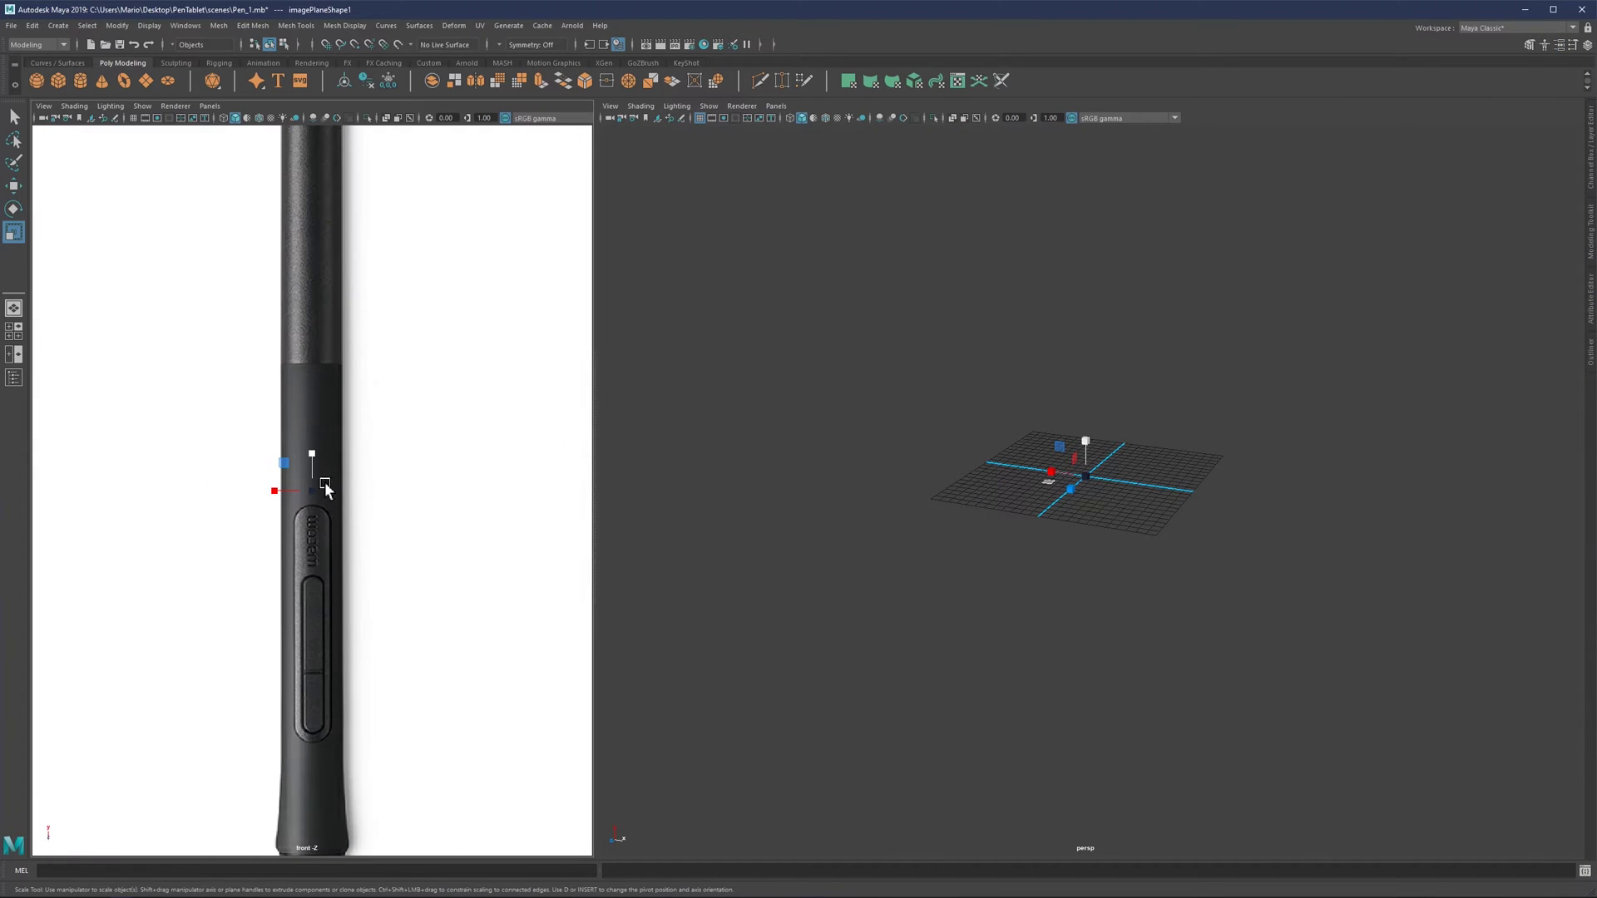
Scale the reference plane up further and make the front view pane slightly narrower
{"action": "left_click_drag", "start_coordinate": [313, 485], "coordinate": [328, 487]}
{"action": "scroll", "coordinate": [328, 472], "scroll_direction": "down", "scroll_amount": 2}
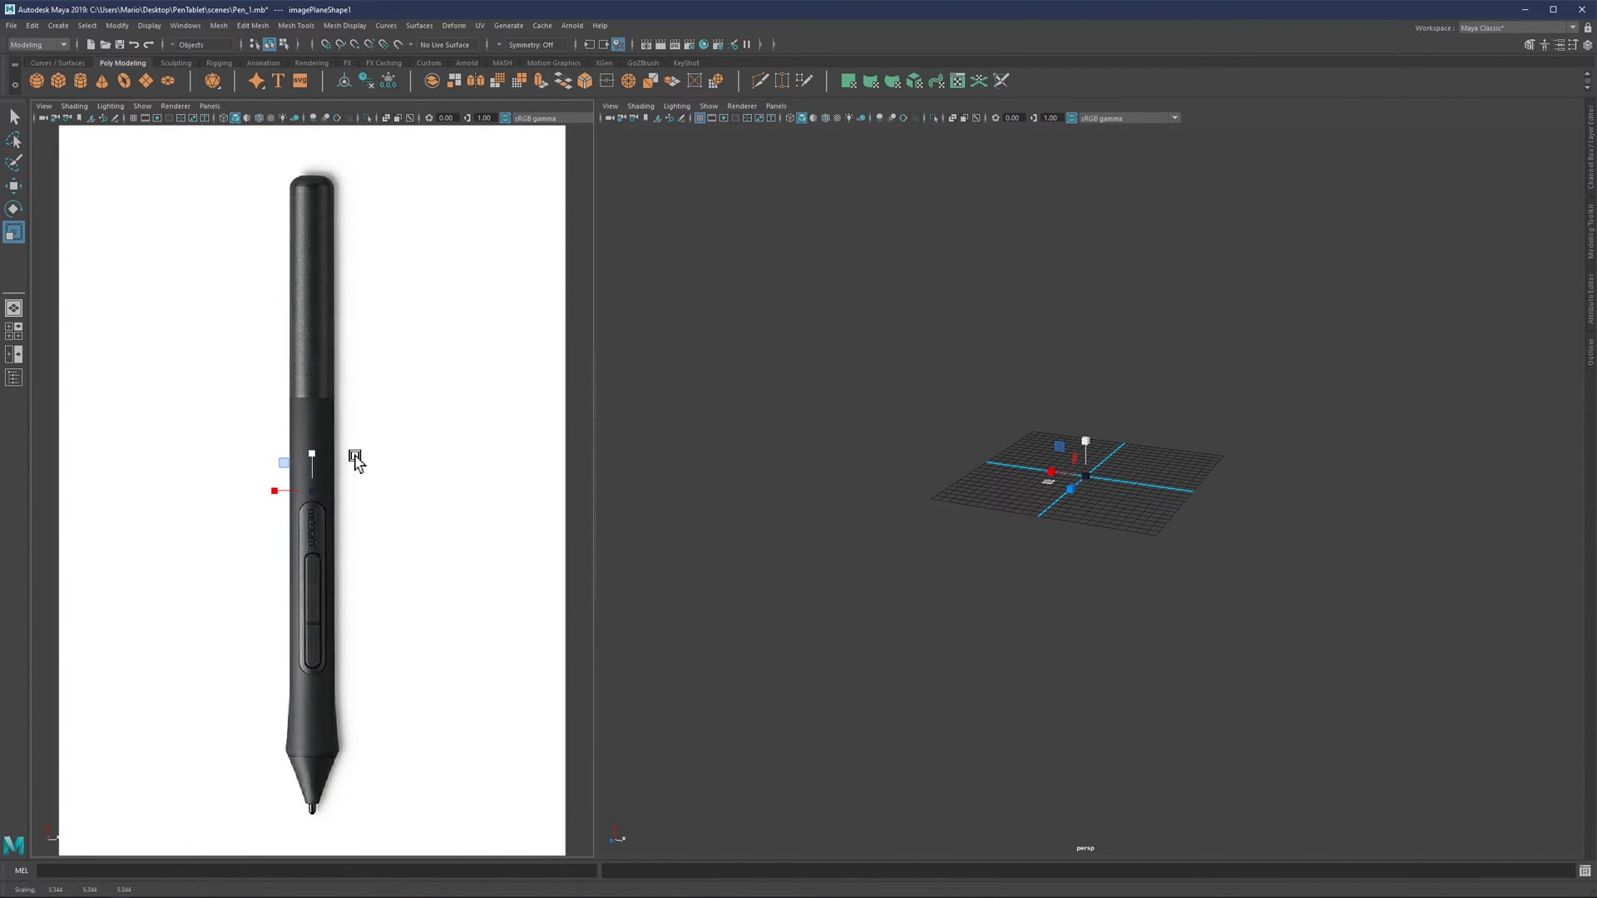
{"action": "scroll", "coordinate": [379, 460], "scroll_direction": "down", "scroll_amount": 1}
{"action": "left_click_drag", "start_coordinate": [313, 488], "coordinate": [349, 482]}
{"action": "left_click_drag", "start_coordinate": [595, 433], "coordinate": [579, 433]}
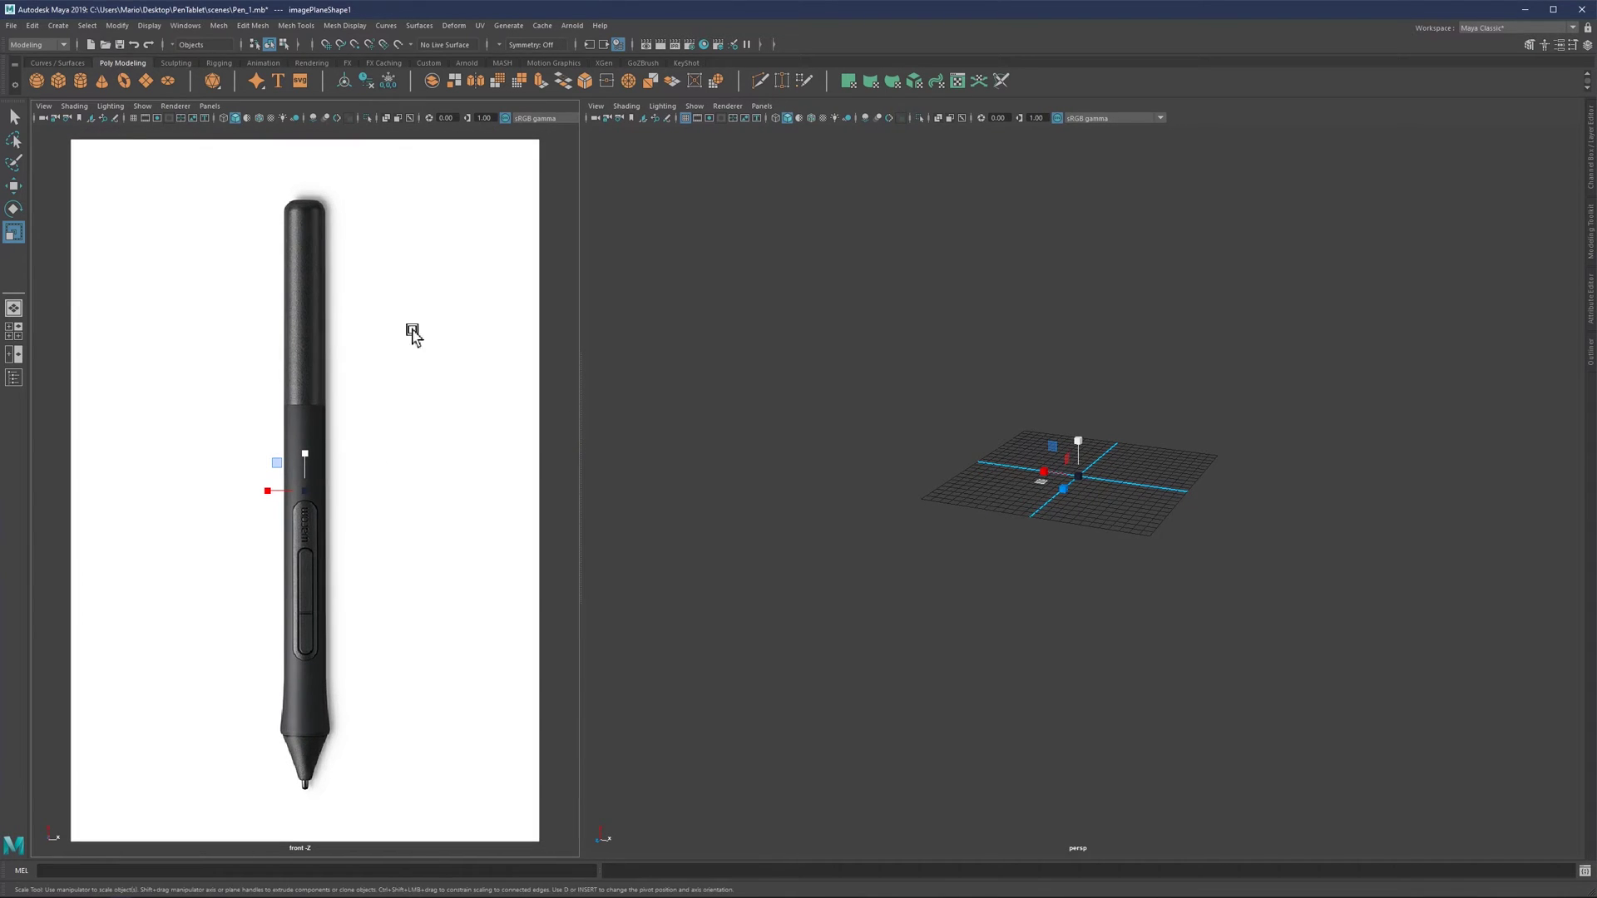
Save the Pen_1.mb scene and narrow the front view pane around the pen
{"action": "left_click", "coordinate": [12, 25]}
{"action": "left_click", "coordinate": [42, 76]}
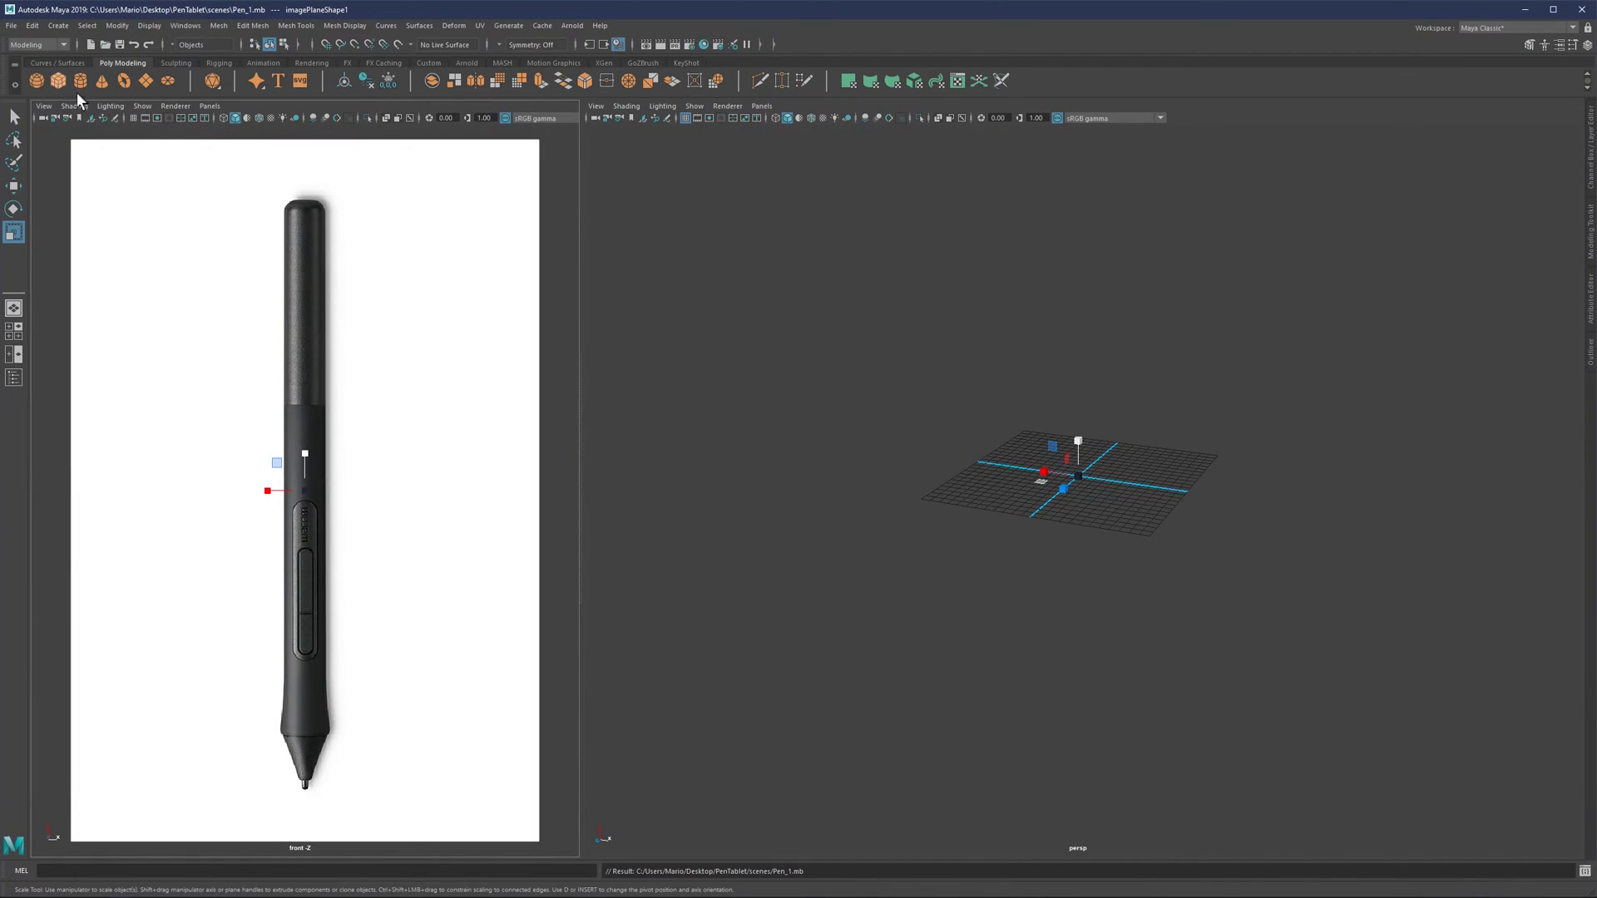
{"action": "scroll", "coordinate": [841, 439], "scroll_direction": "up", "scroll_amount": 1}
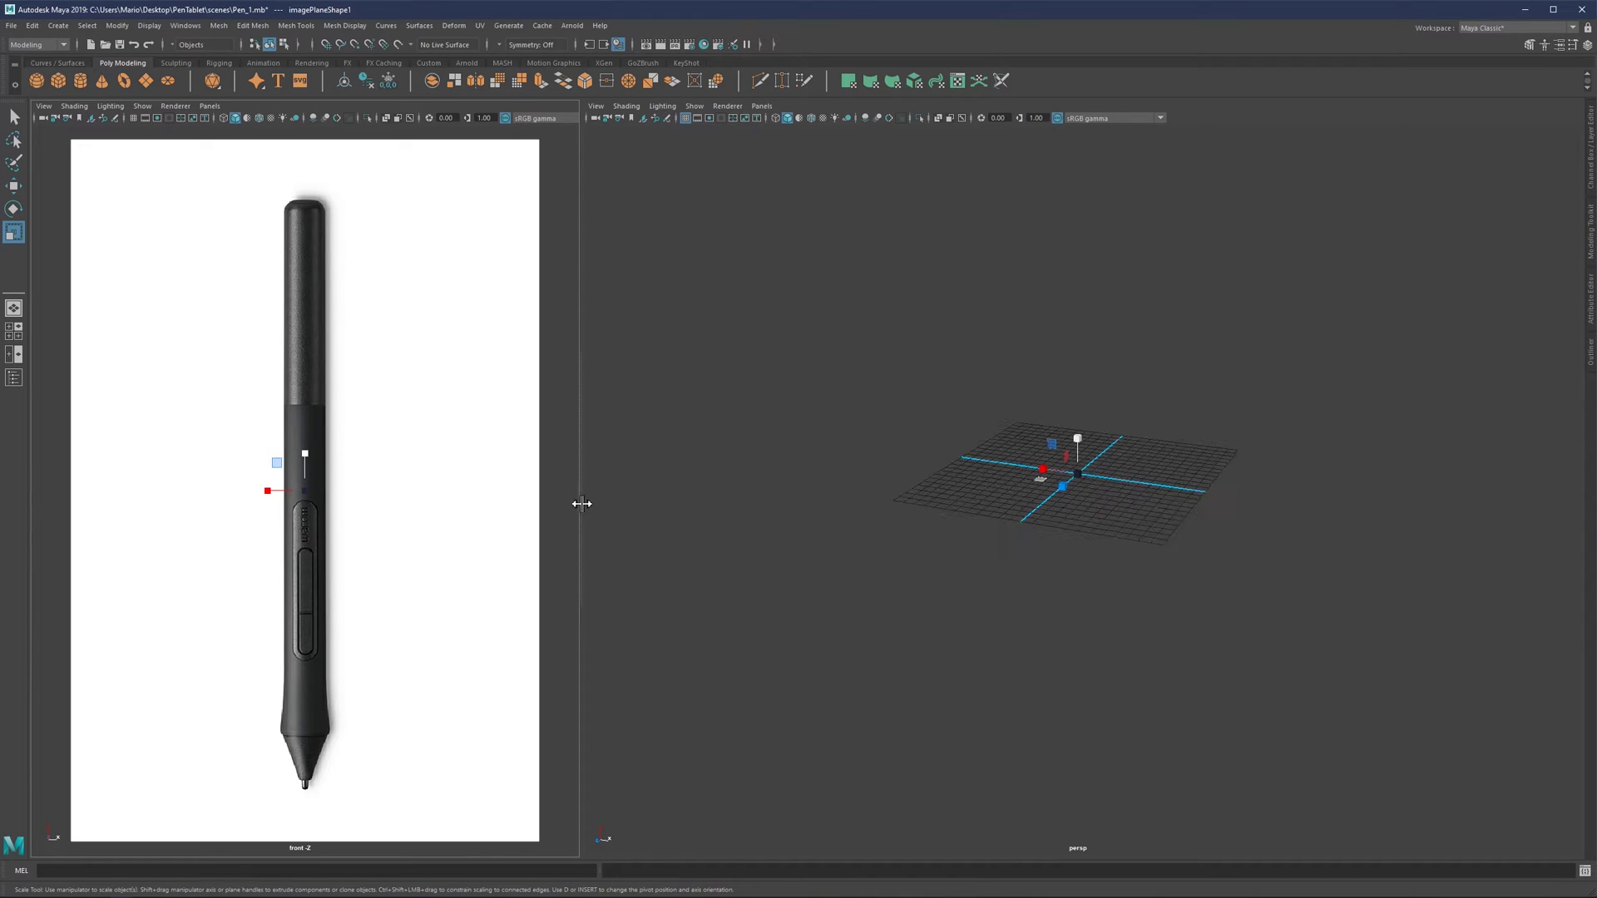
{"action": "left_click_drag", "start_coordinate": [584, 502], "coordinate": [542, 502]}
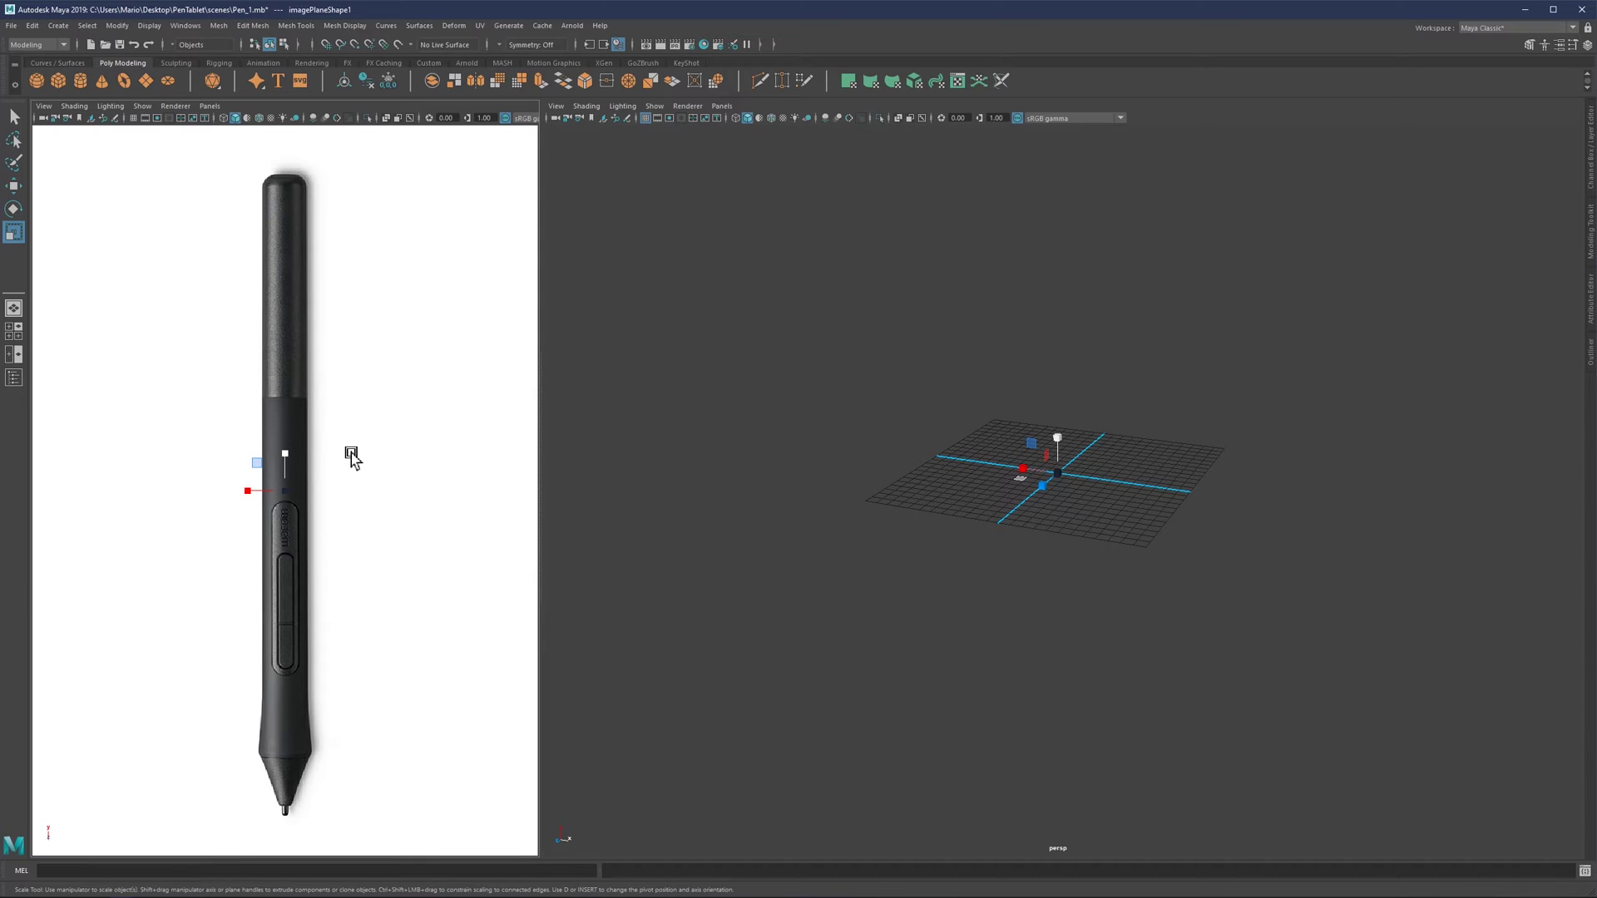
{"action": "left_click", "coordinate": [11, 25]}
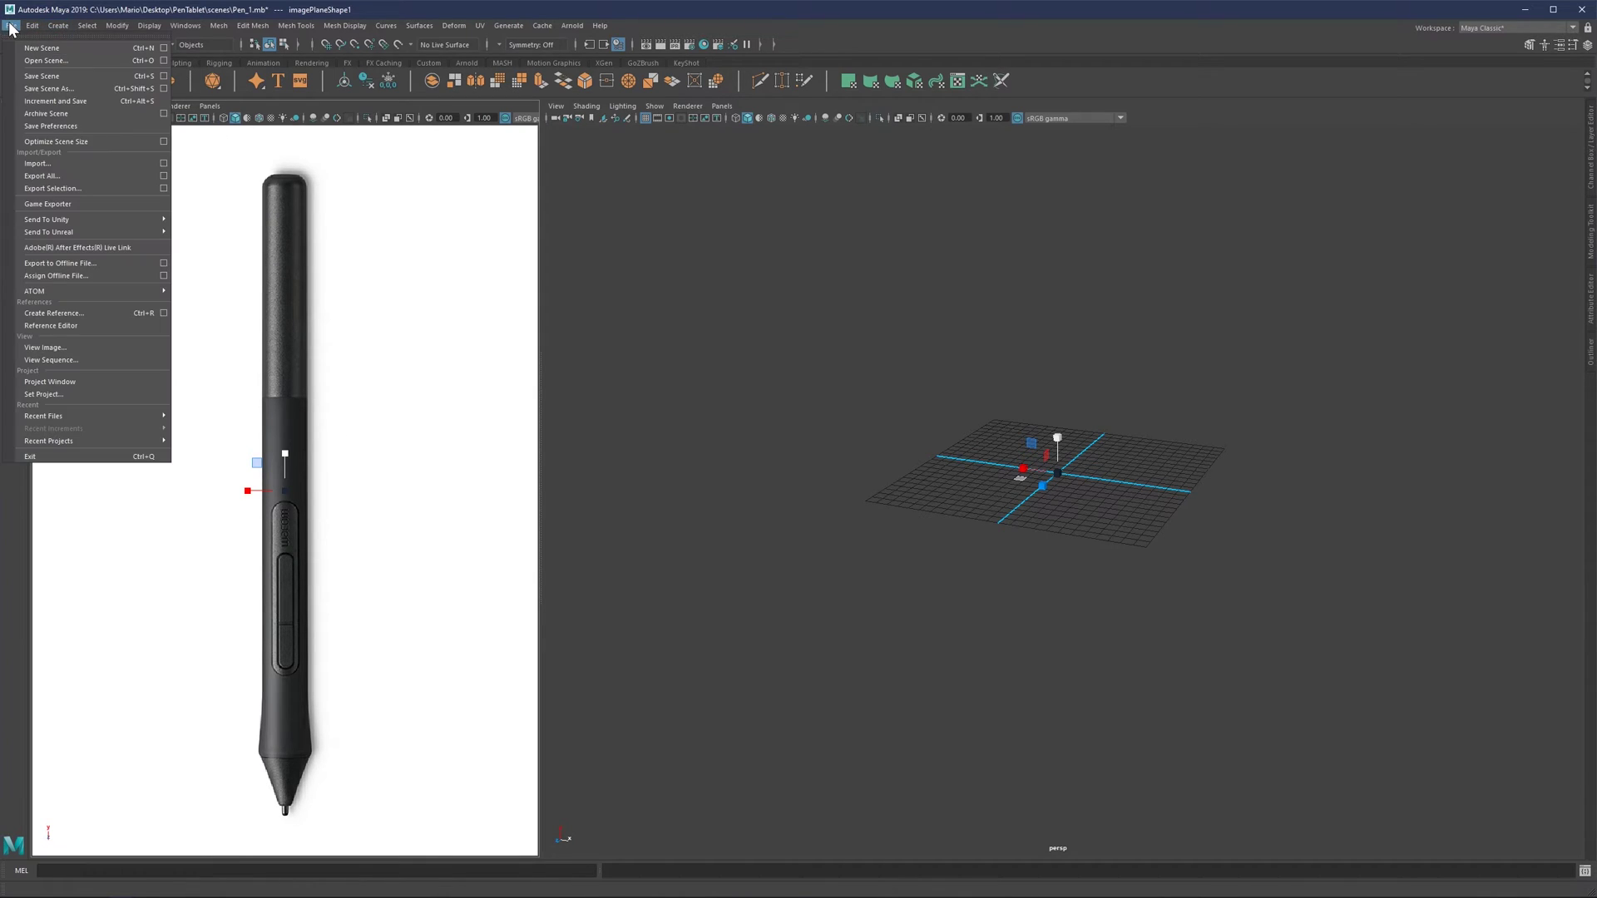
{"action": "left_click", "coordinate": [50, 88]}
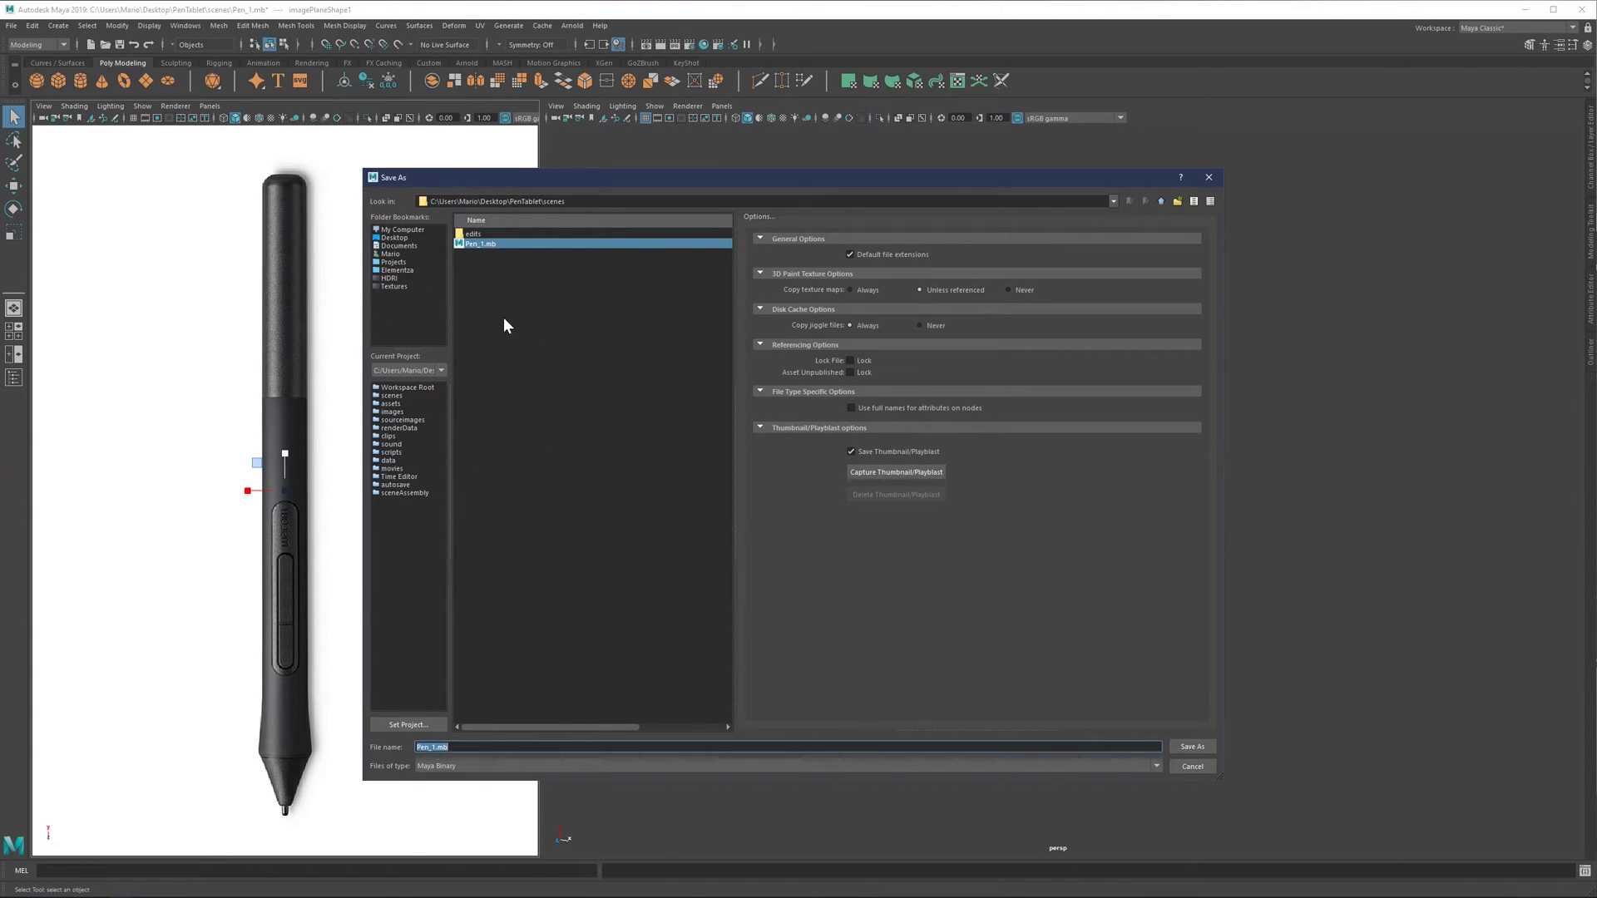
{"action": "left_click", "coordinate": [1189, 766]}
{"action": "key", "text": "r"}
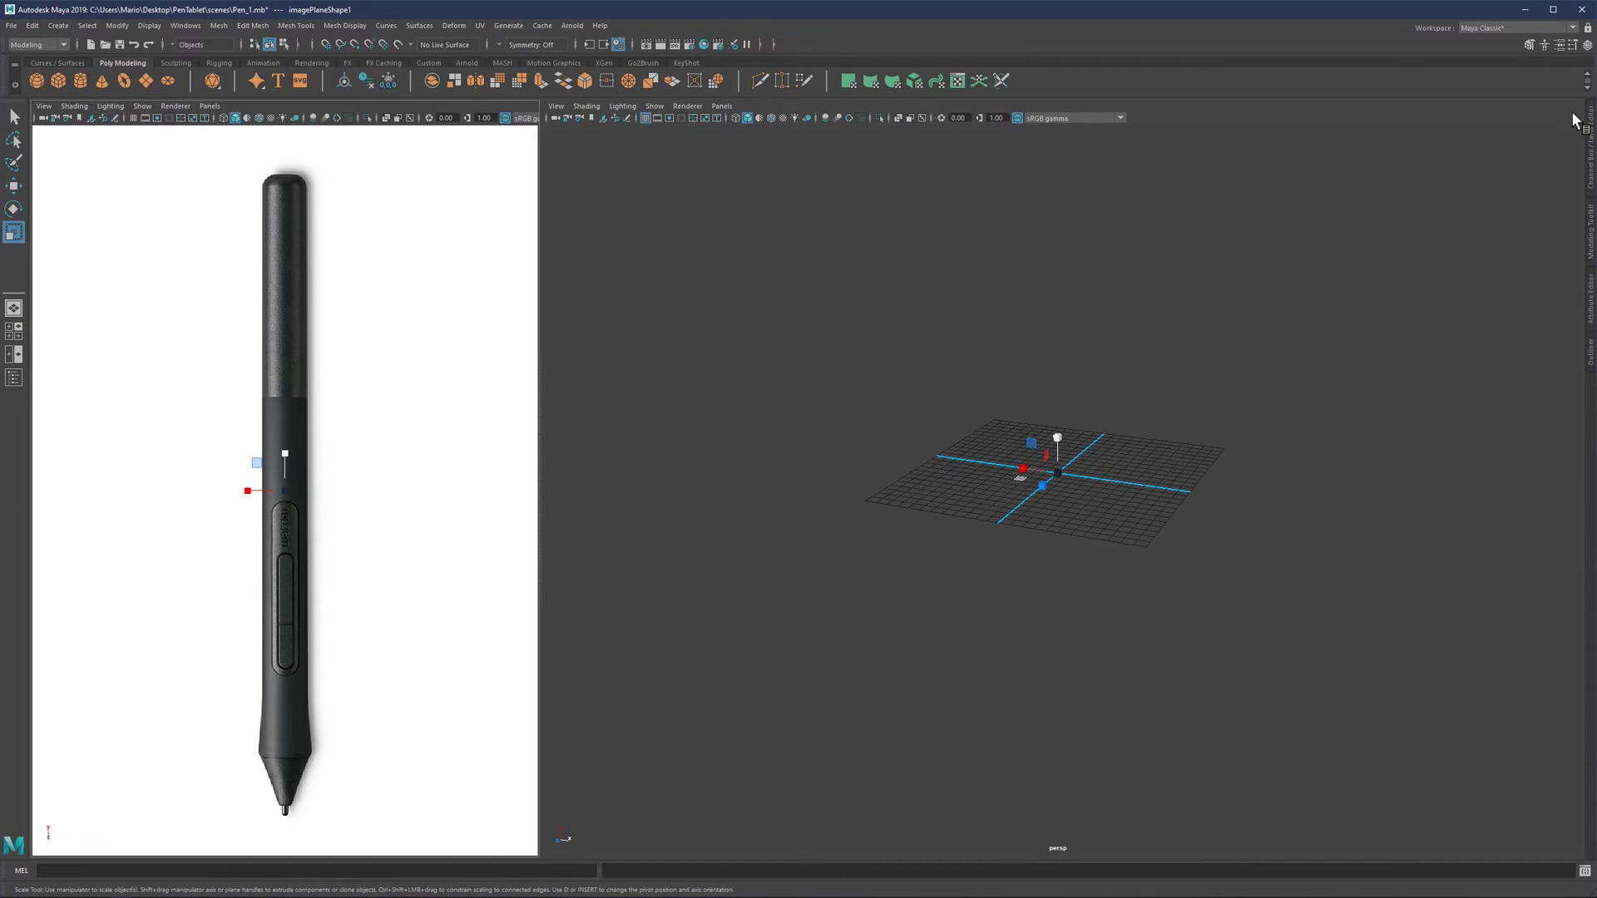
{"action": "left_click", "coordinate": [1467, 26]}
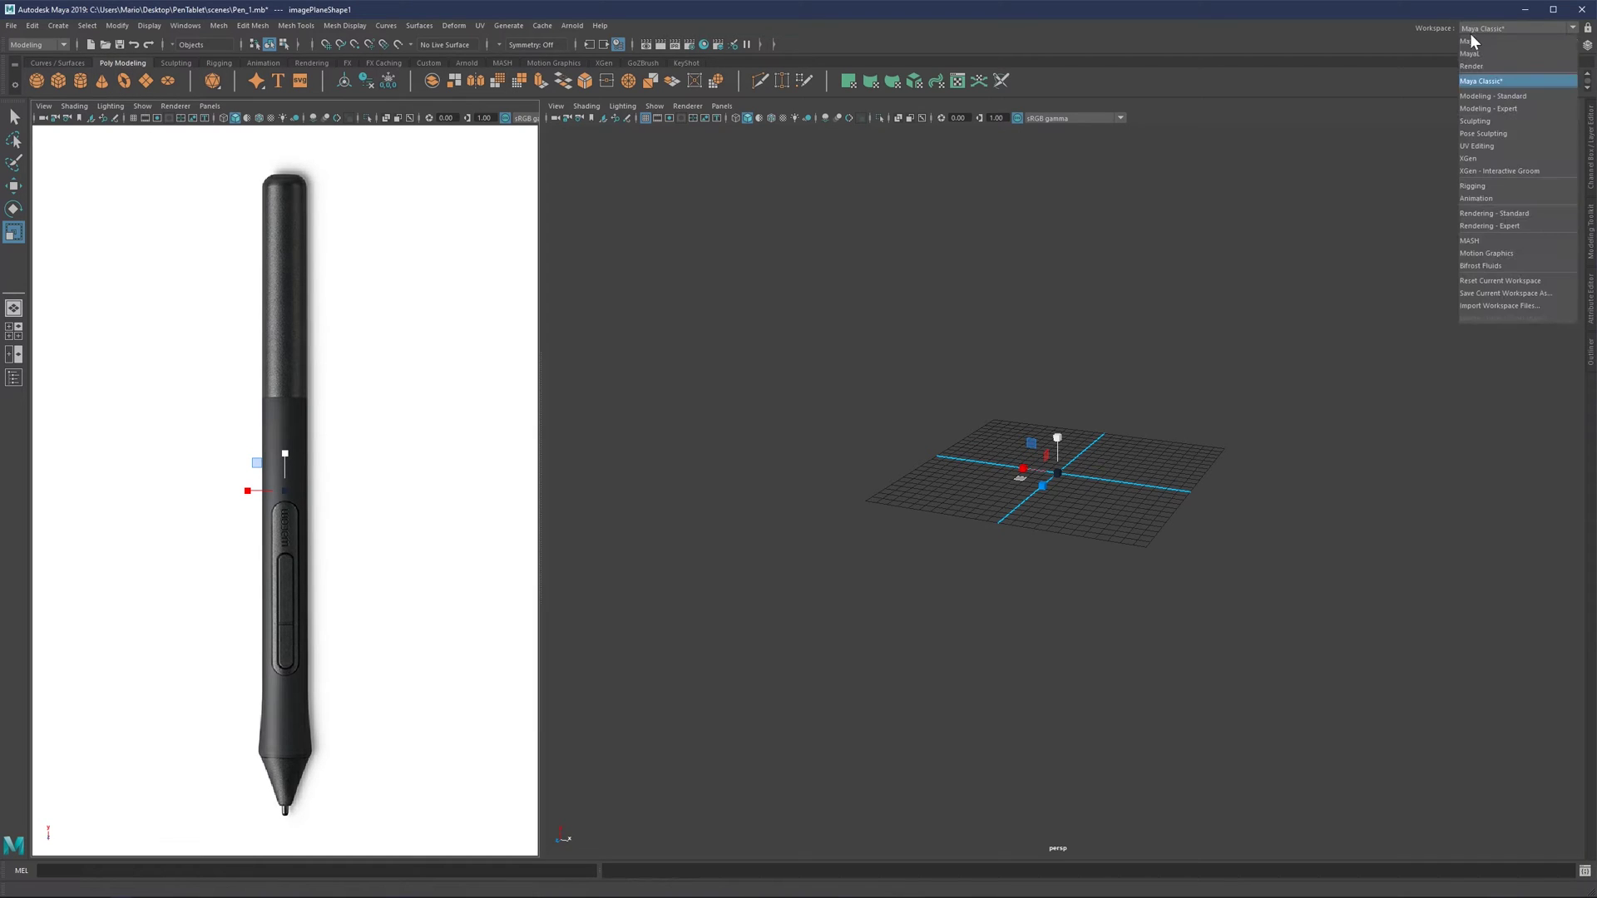
{"action": "left_click", "coordinate": [1474, 291]}
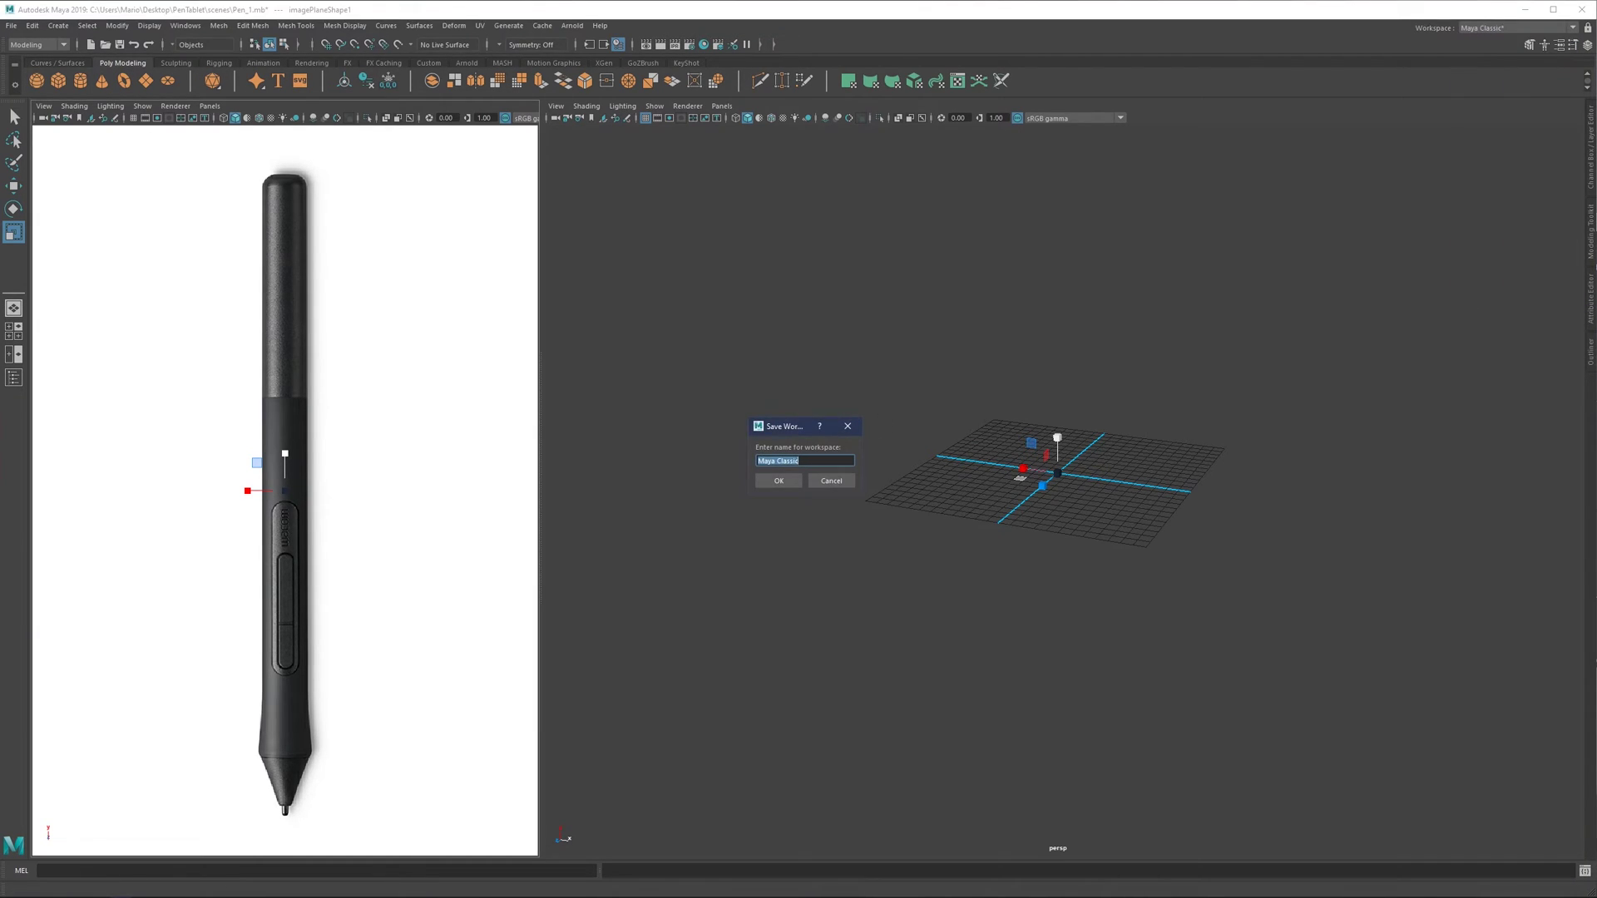
{"action": "left_click", "coordinate": [830, 481]}
Make the front view pane much narrower to give the perspective view more room
{"action": "scroll", "coordinate": [957, 474], "scroll_direction": "up", "scroll_amount": 3}
{"action": "mouse_move", "coordinate": [1055, 468]}
{"action": "left_mouse_down", "text": "alt"}
{"action": "mouse_move", "coordinate": [1031, 468]}
{"action": "mouse_move", "coordinate": [1058, 438]}
{"action": "mouse_move", "coordinate": [1040, 441]}
{"action": "left_mouse_up", "text": "alt"}
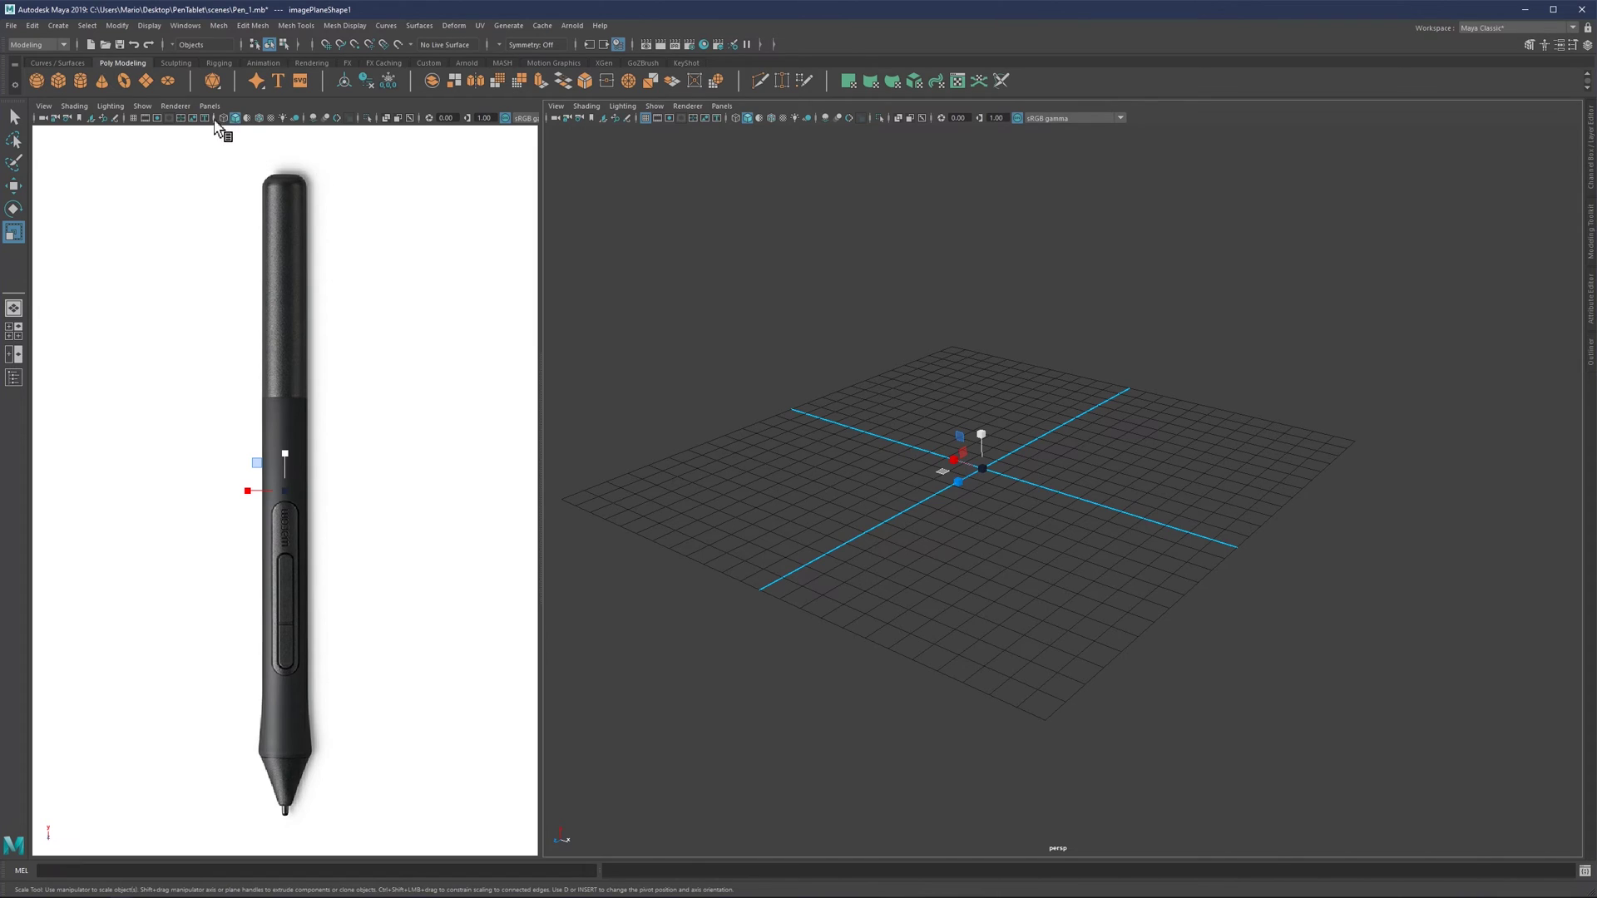
{"action": "scroll", "coordinate": [1039, 466], "scroll_direction": "down", "scroll_amount": 2}
{"action": "scroll", "coordinate": [1025, 459], "scroll_direction": "up", "scroll_amount": 1}
{"action": "scroll", "coordinate": [1023, 450], "scroll_direction": "up", "scroll_amount": 1}
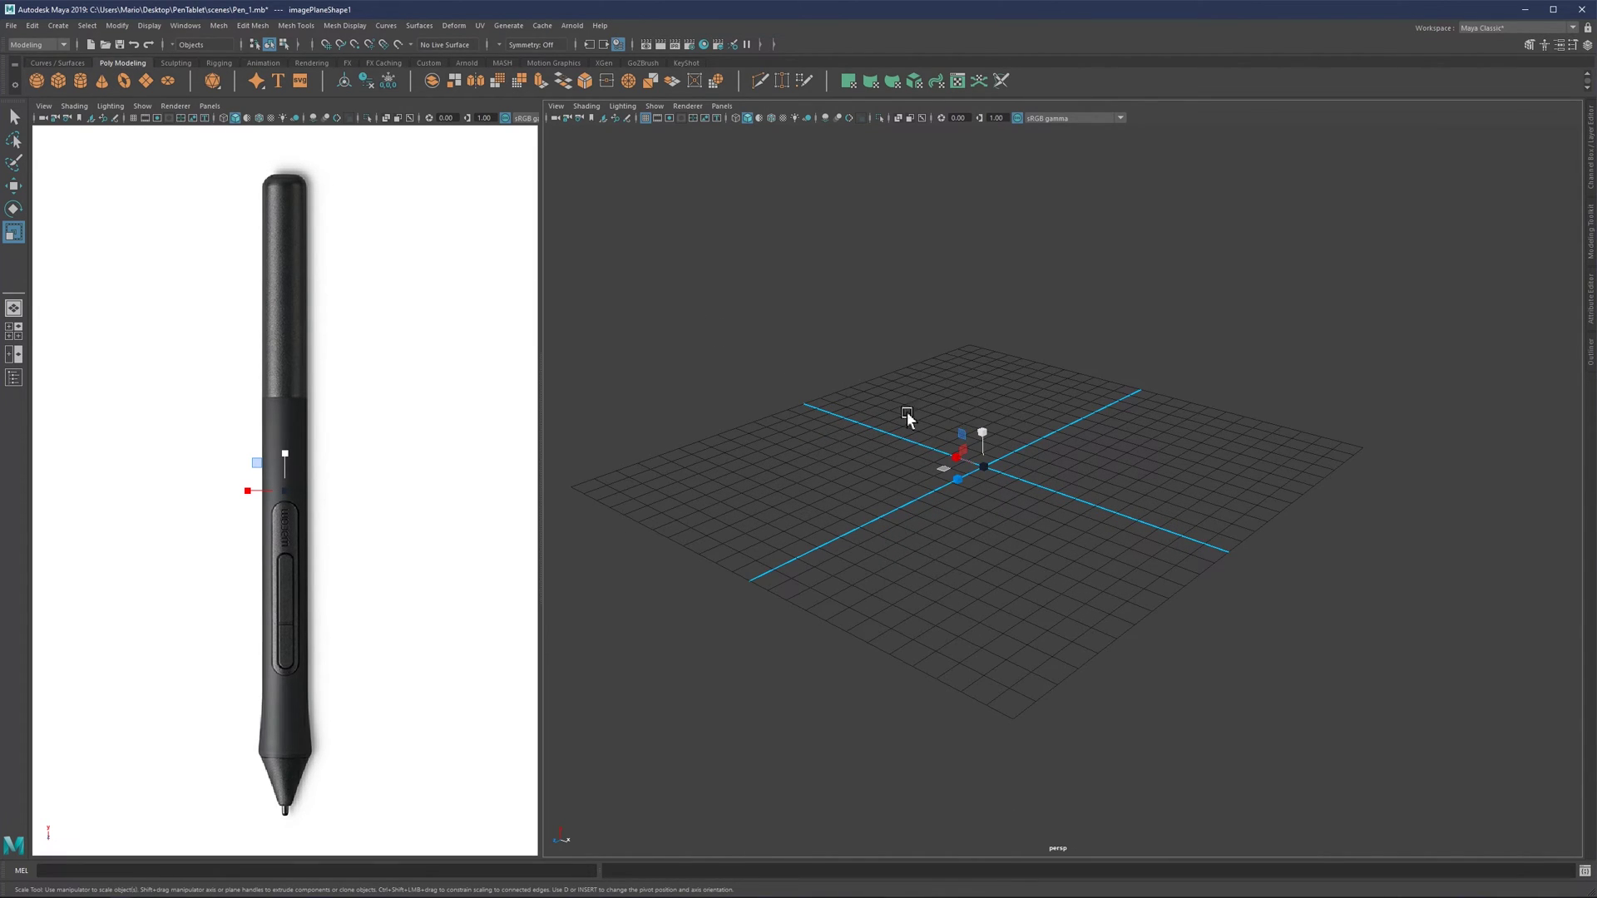
{"action": "left_click_drag", "start_coordinate": [544, 427], "coordinate": [416, 453]}
{"action": "scroll", "coordinate": [307, 453], "scroll_direction": "up", "scroll_amount": 4}
{"action": "scroll", "coordinate": [271, 485], "scroll_direction": "up", "scroll_amount": 3}
{"action": "scroll", "coordinate": [222, 397], "scroll_direction": "up", "scroll_amount": 2}
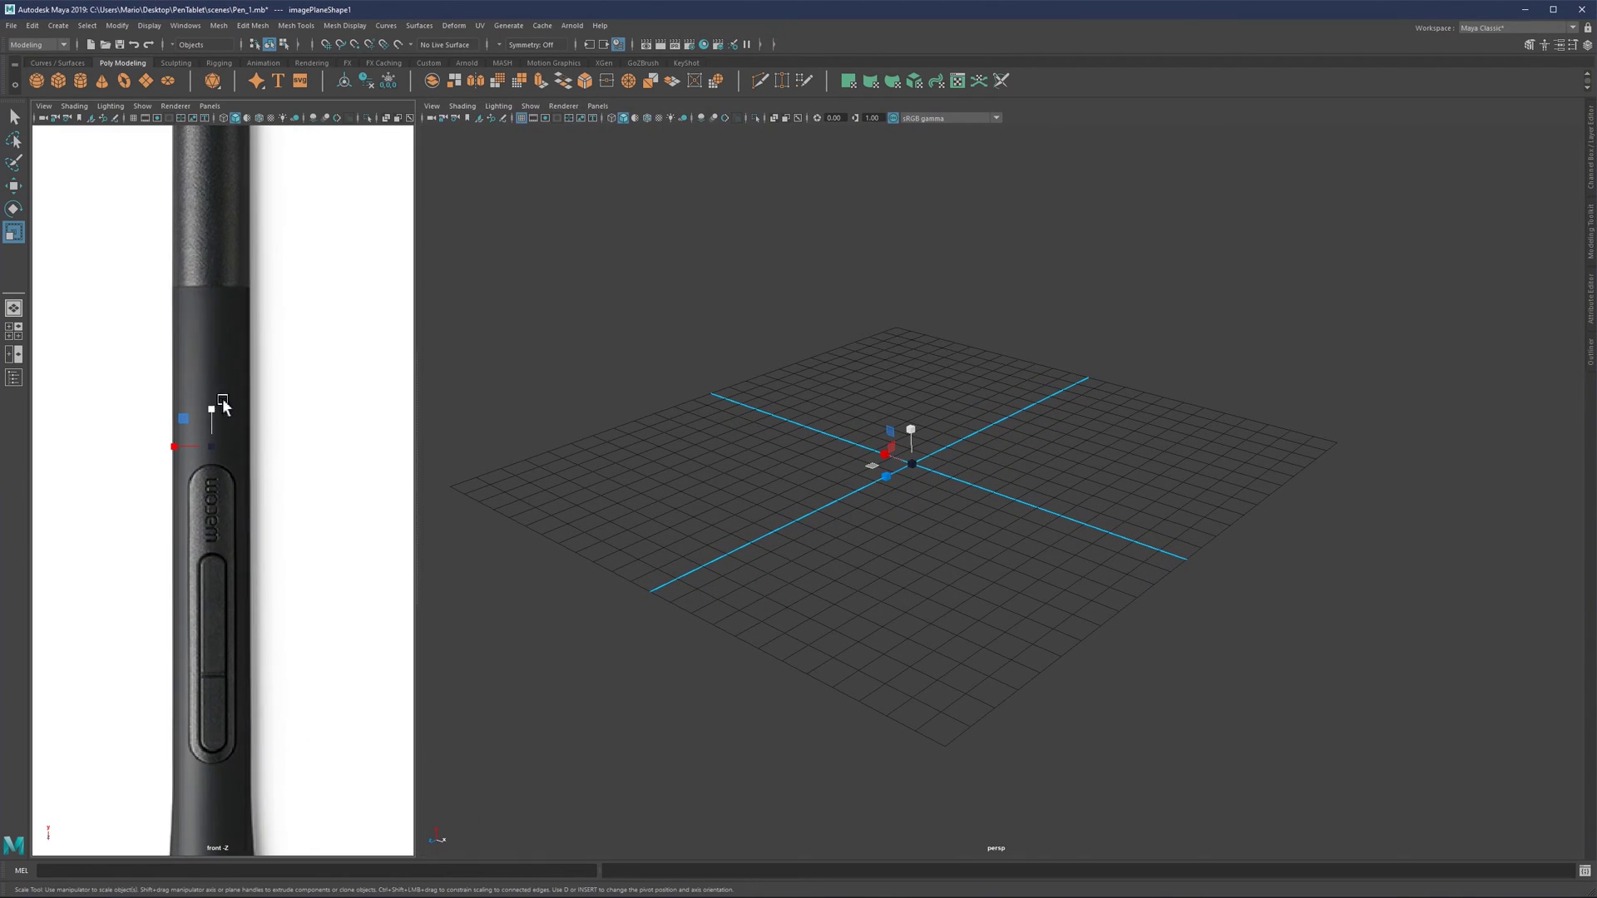
Tear off a copy of the front view as a floating window and place it over the perspective view
{"action": "left_click", "coordinate": [208, 106]}
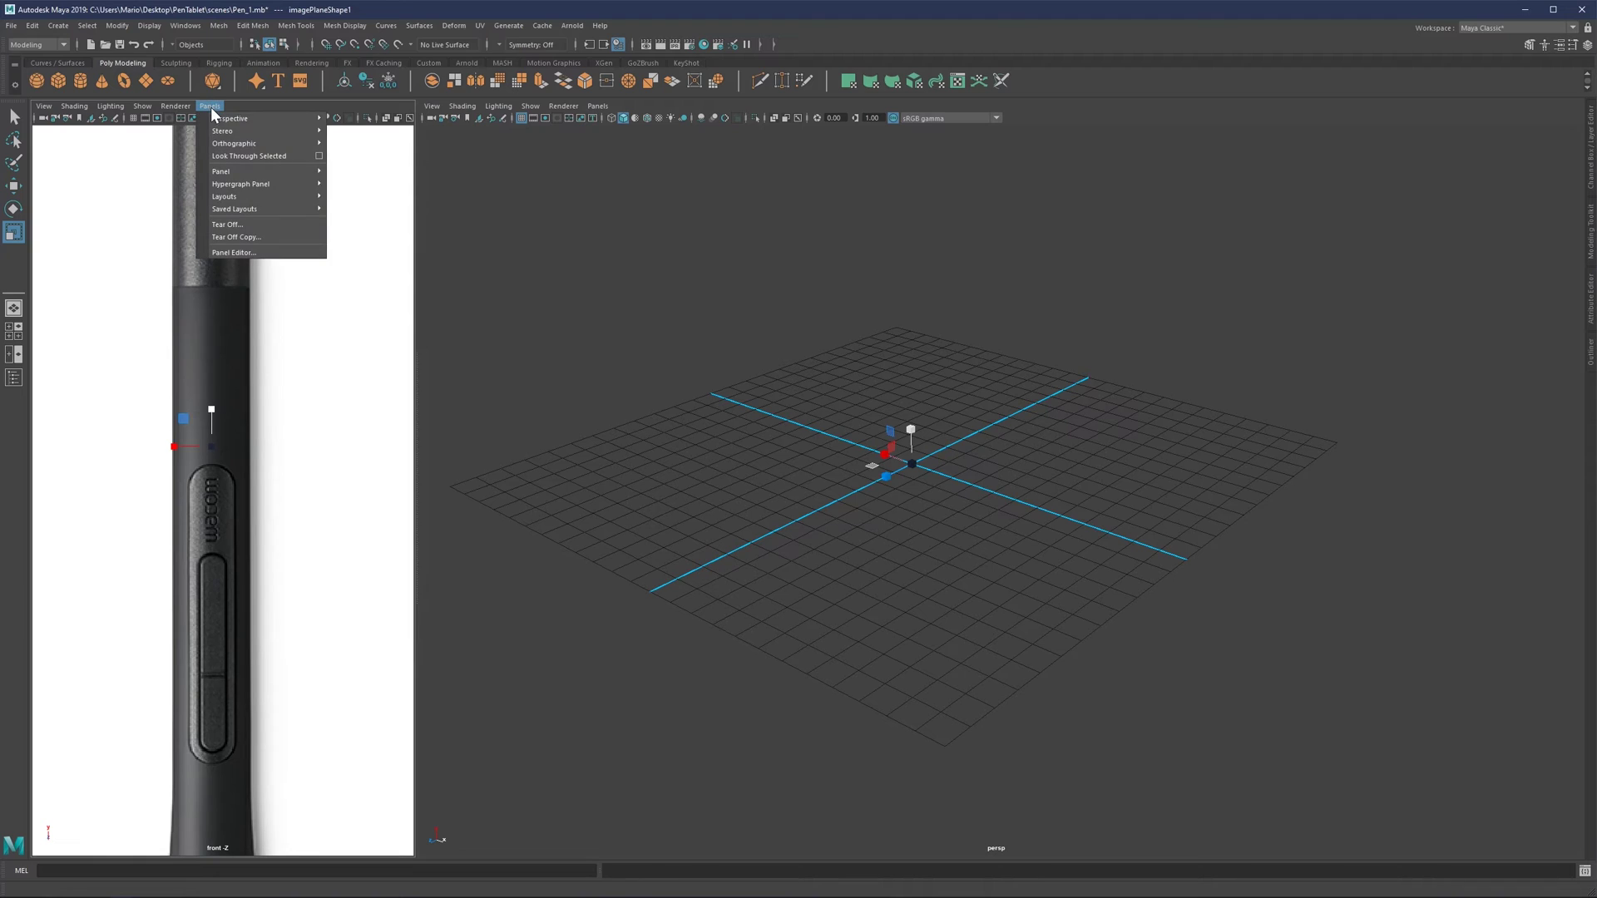
{"action": "left_click", "coordinate": [236, 237]}
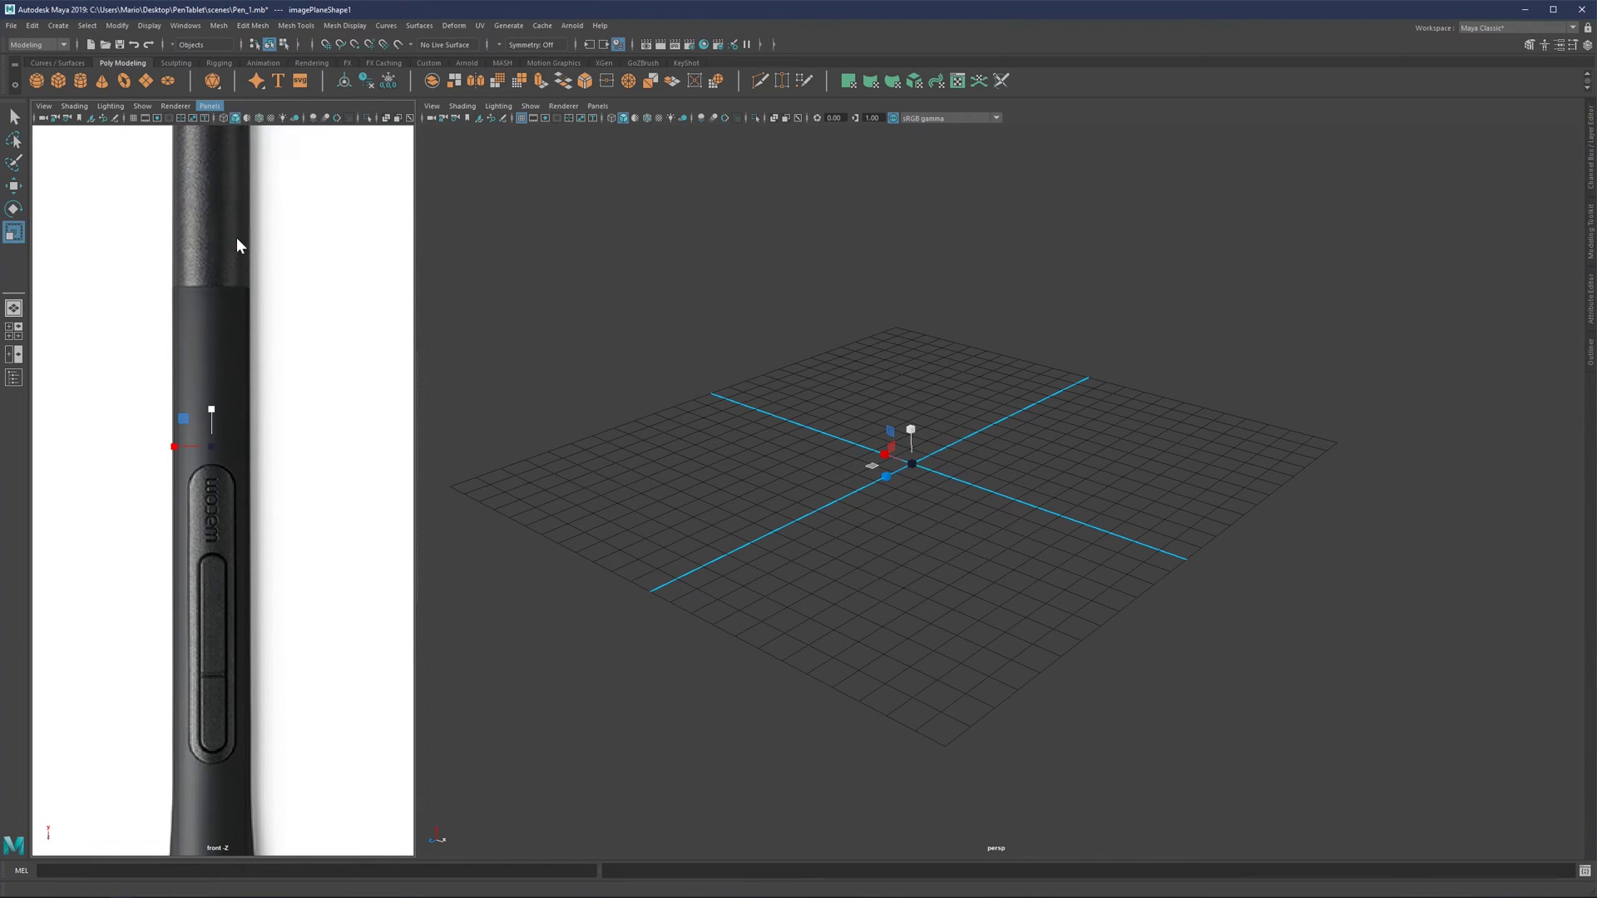
{"action": "left_click_drag", "start_coordinate": [166, 115], "coordinate": [791, 190]}
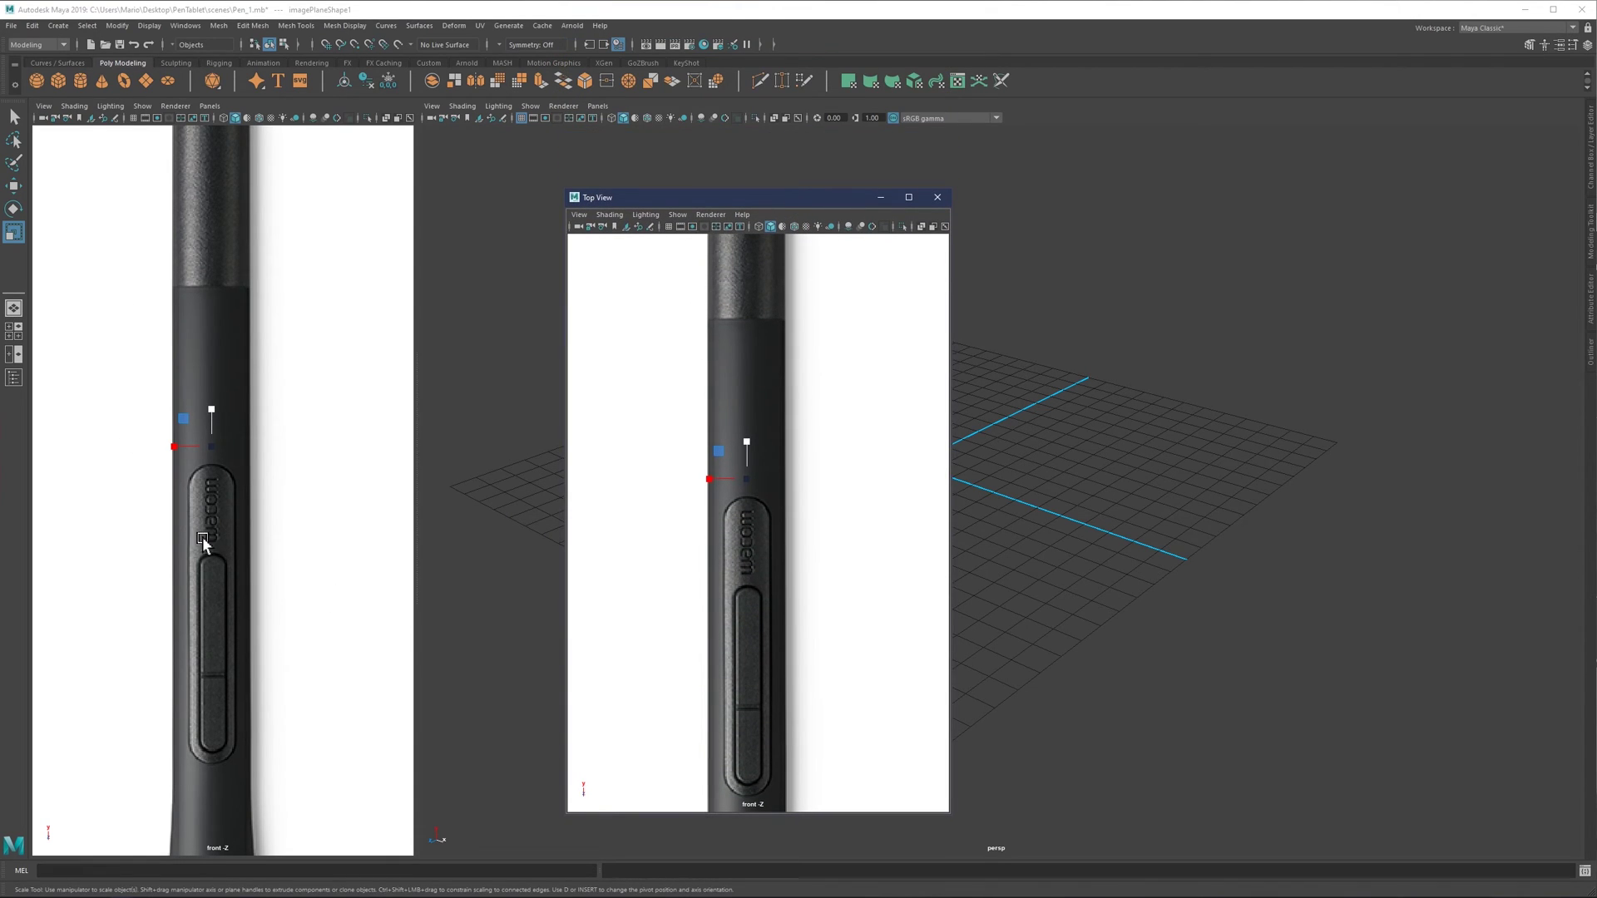
{"action": "left_click_drag", "start_coordinate": [691, 201], "coordinate": [825, 190]}
Maximise the perspective view and move the floating front view window clear of the grid's centre
{"action": "key", "text": "space"}
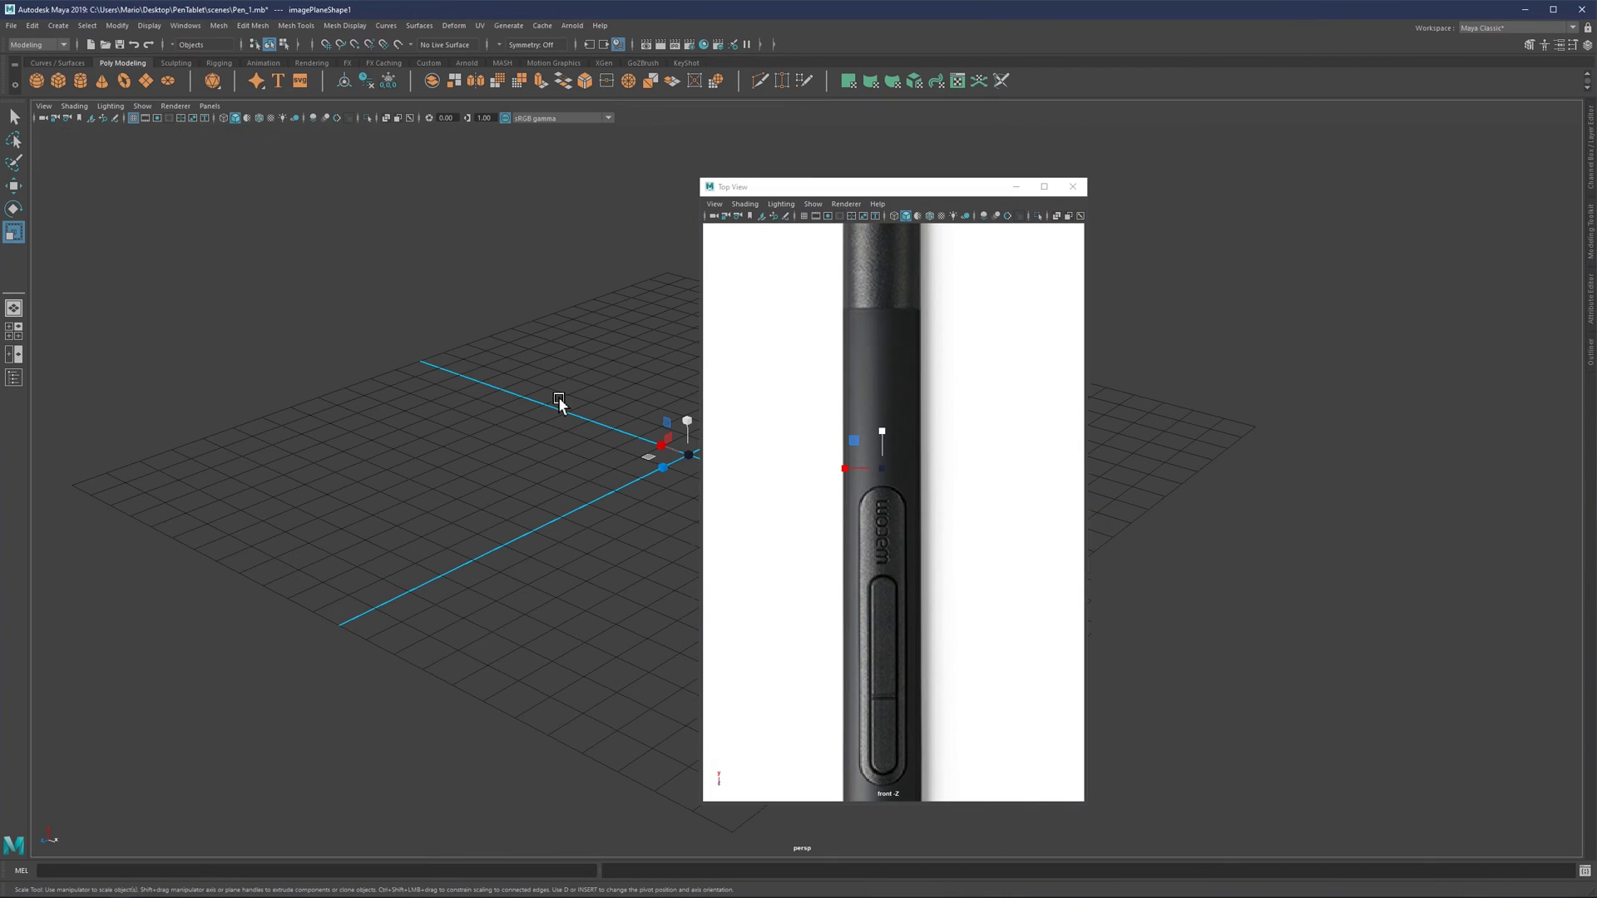
{"action": "left_click_drag", "start_coordinate": [800, 186], "coordinate": [1080, 150]}
{"action": "key", "text": "space"}
{"action": "key", "text": "space"}
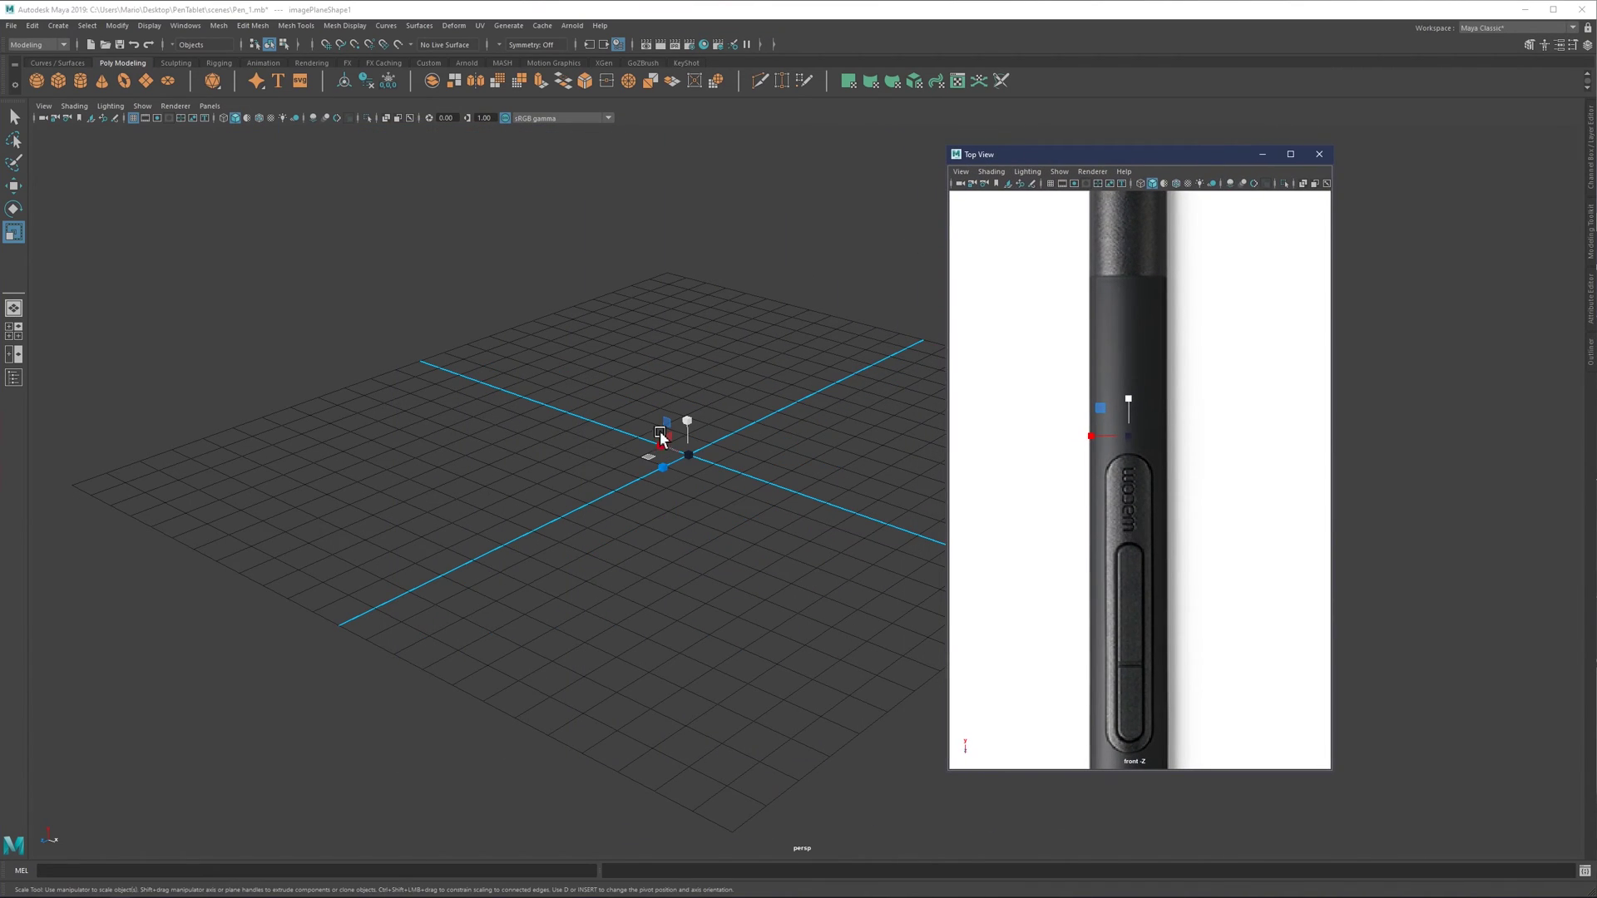
Create a polygon cube at the origin, scale it up uniformly, and reposition the floating window beside it
{"action": "right_click_drag", "start_coordinate": [687, 338], "coordinate": [645, 326], "text": "shift"}
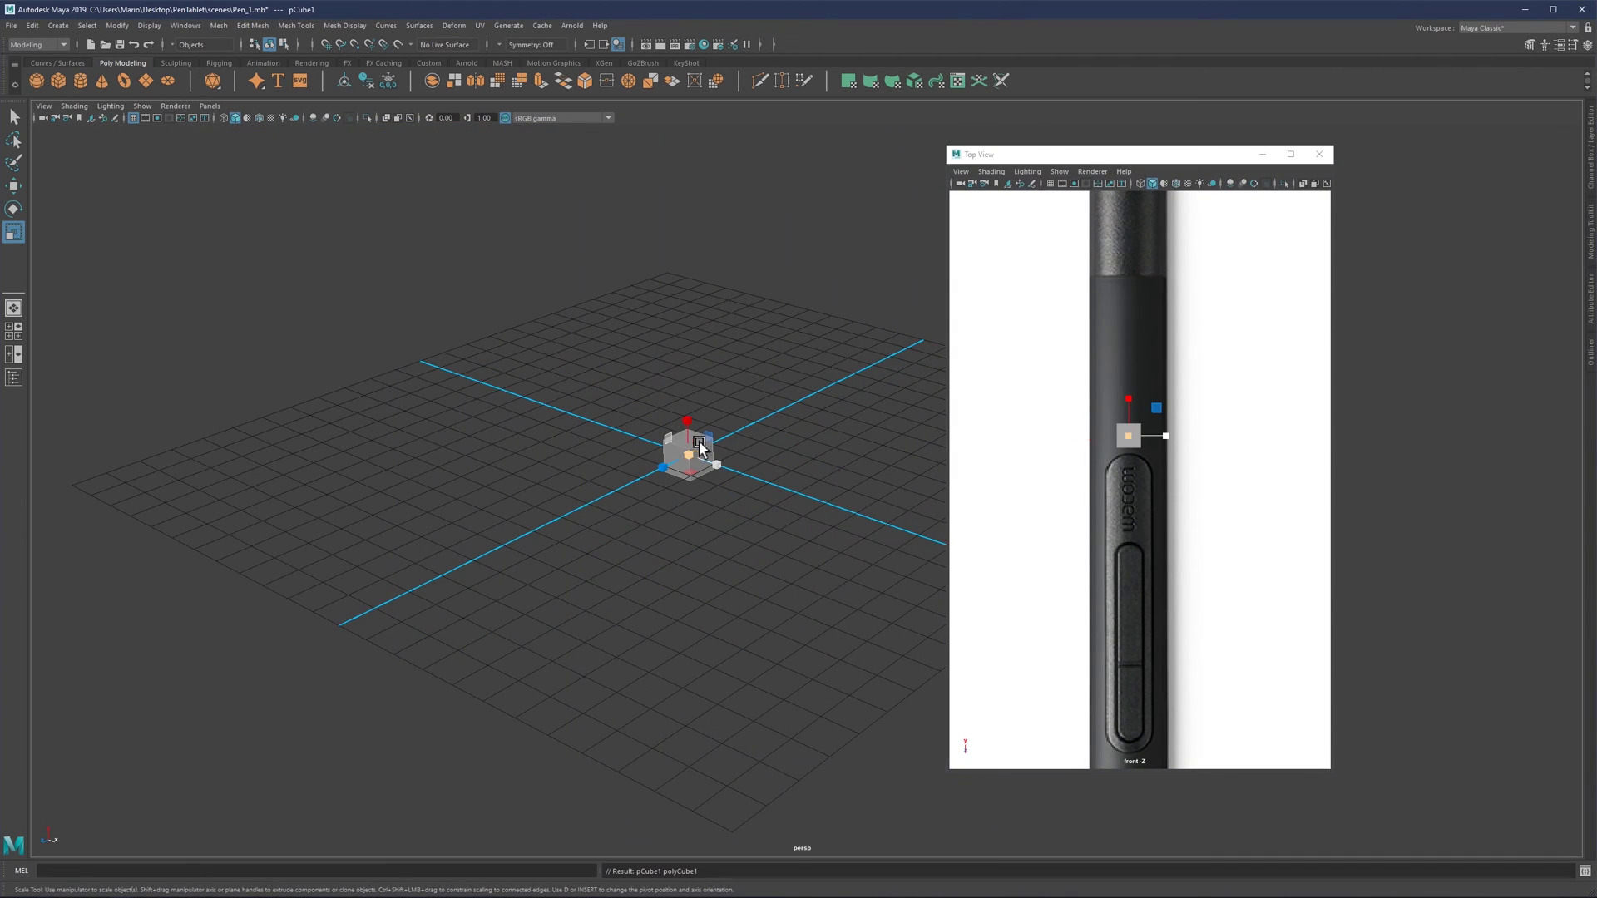
{"action": "left_click_drag", "start_coordinate": [707, 461], "coordinate": [848, 420]}
{"action": "left_click_drag", "start_coordinate": [1211, 159], "coordinate": [1175, 175]}
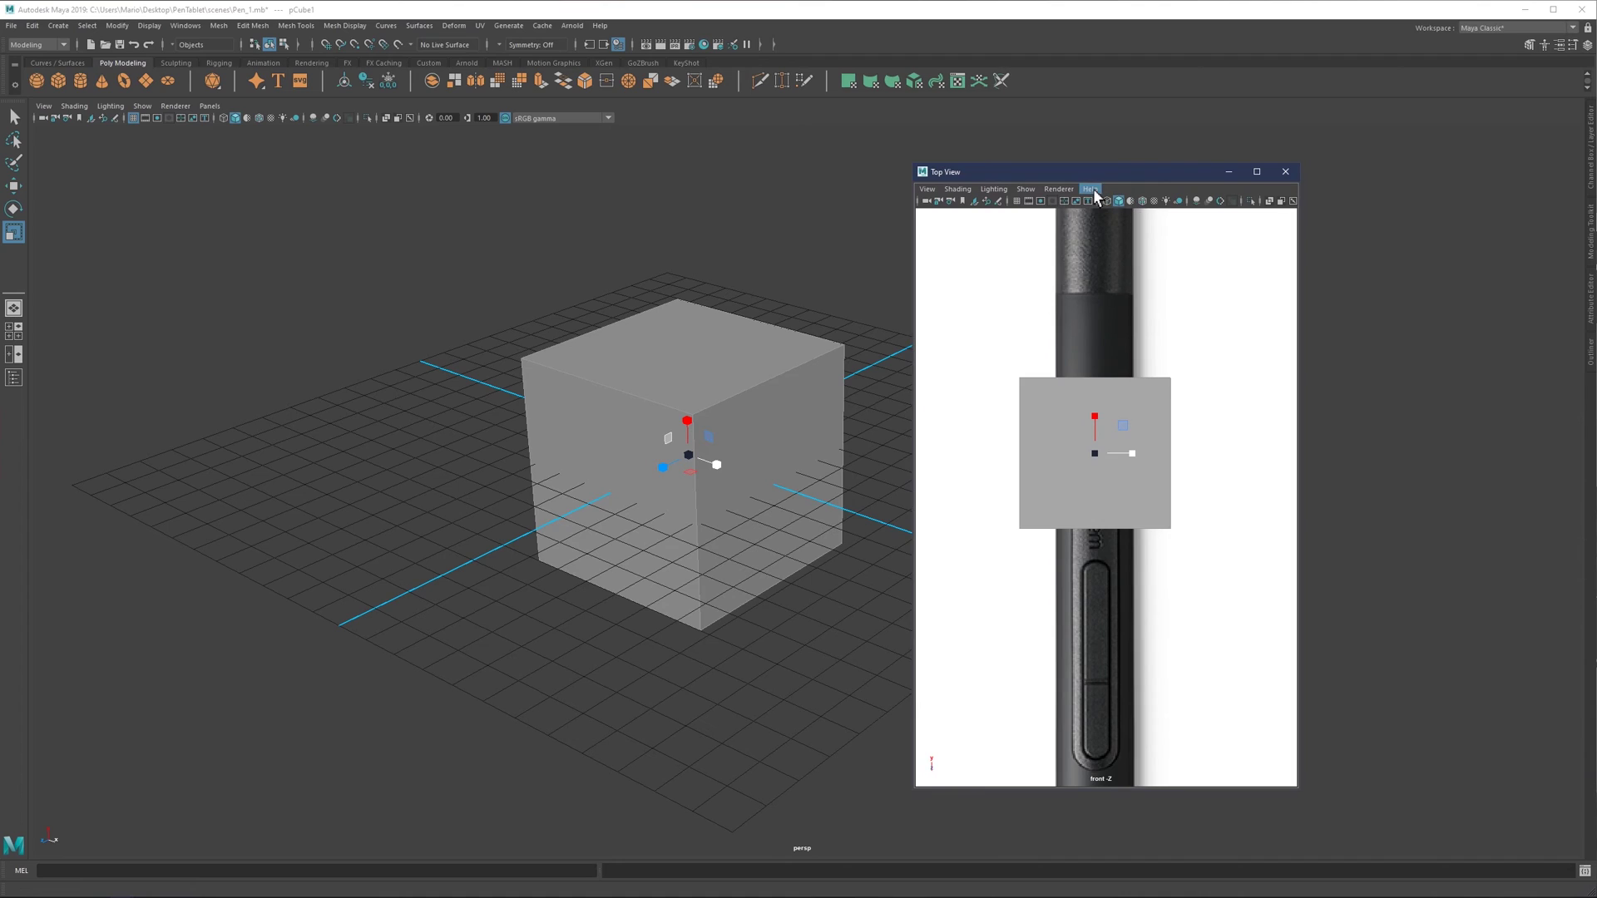
{"action": "left_click_drag", "start_coordinate": [1069, 180], "coordinate": [1104, 175]}
{"action": "scroll", "coordinate": [733, 391], "scroll_direction": "up", "scroll_amount": 1}
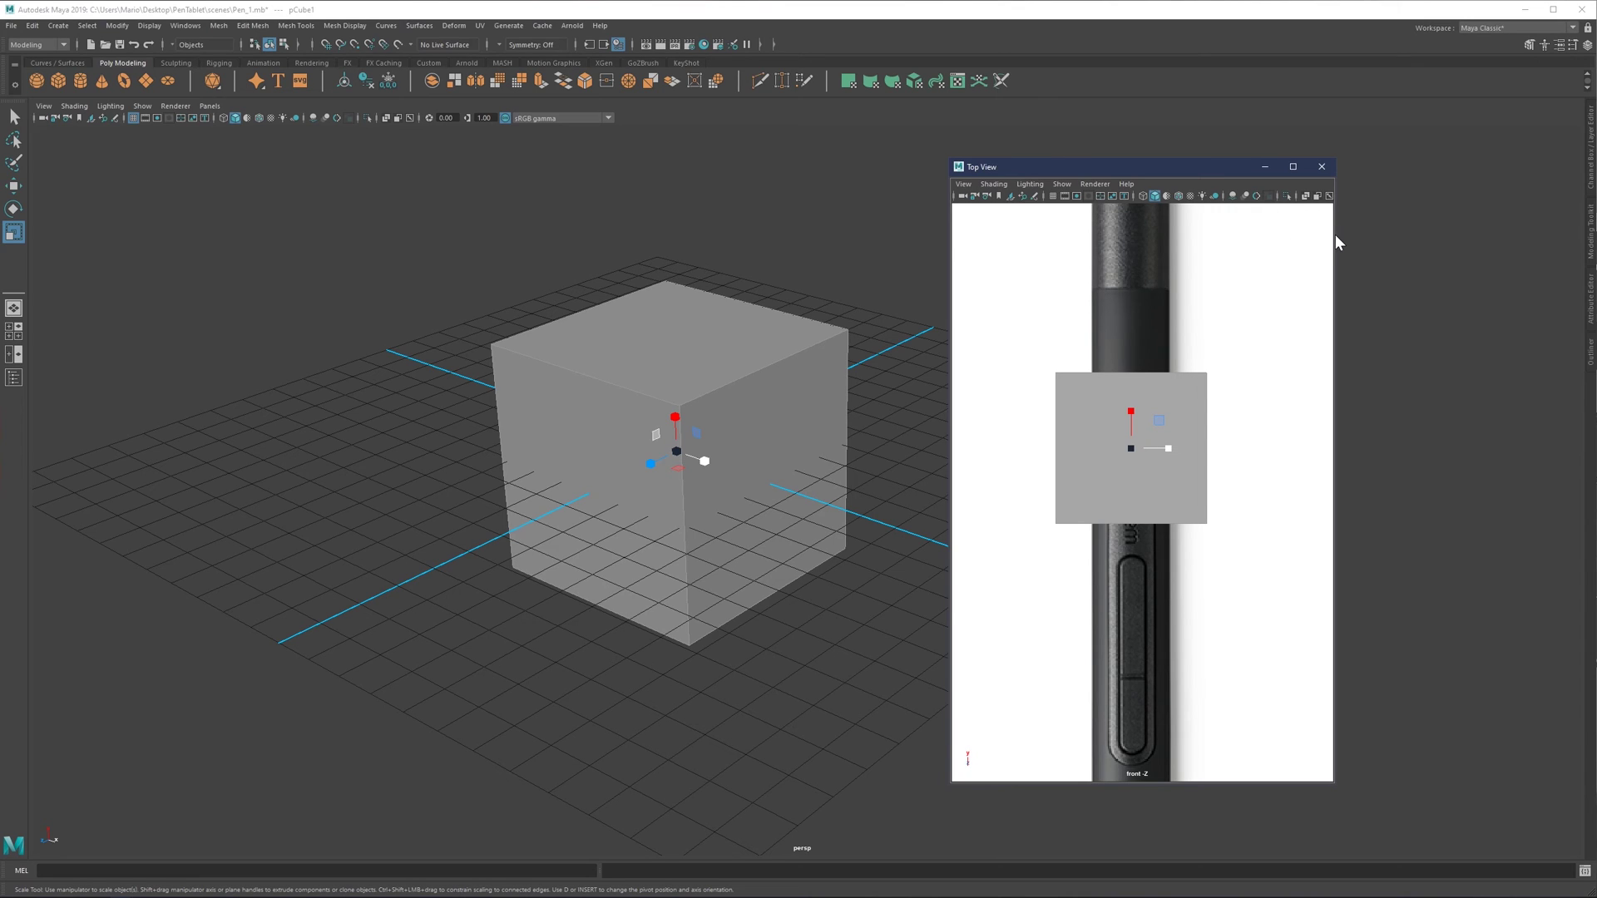
Widen the floating front view window and turn on X-Ray shading in it so the pen shows through the cube
{"action": "left_click_drag", "start_coordinate": [1336, 234], "coordinate": [1543, 217]}
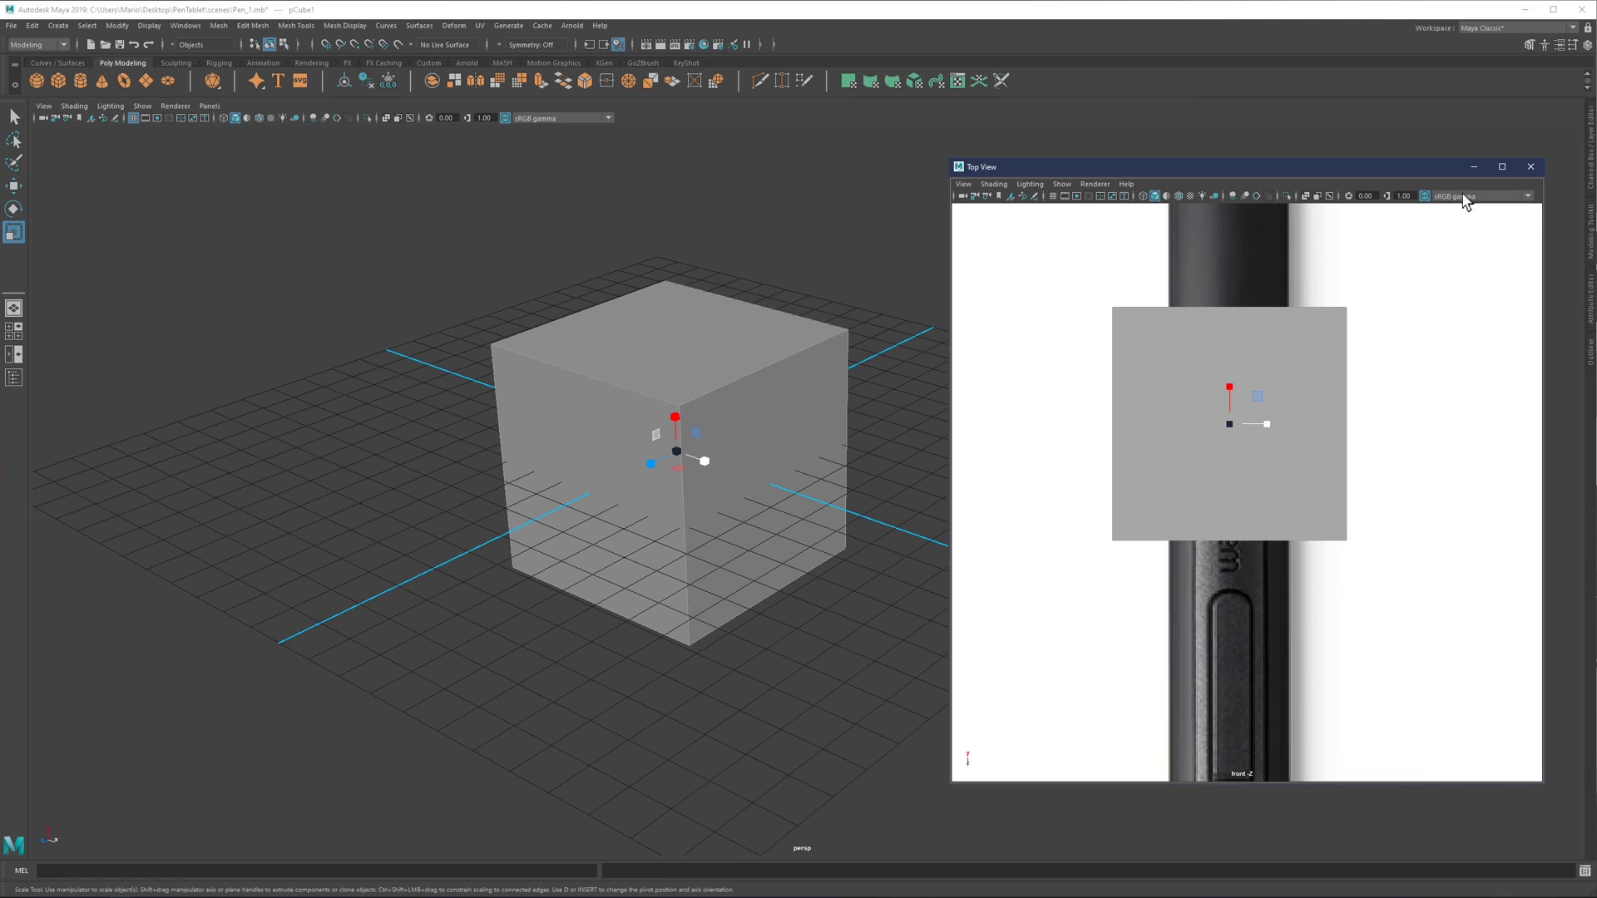
{"action": "left_click_drag", "start_coordinate": [1377, 168], "coordinate": [1248, 155]}
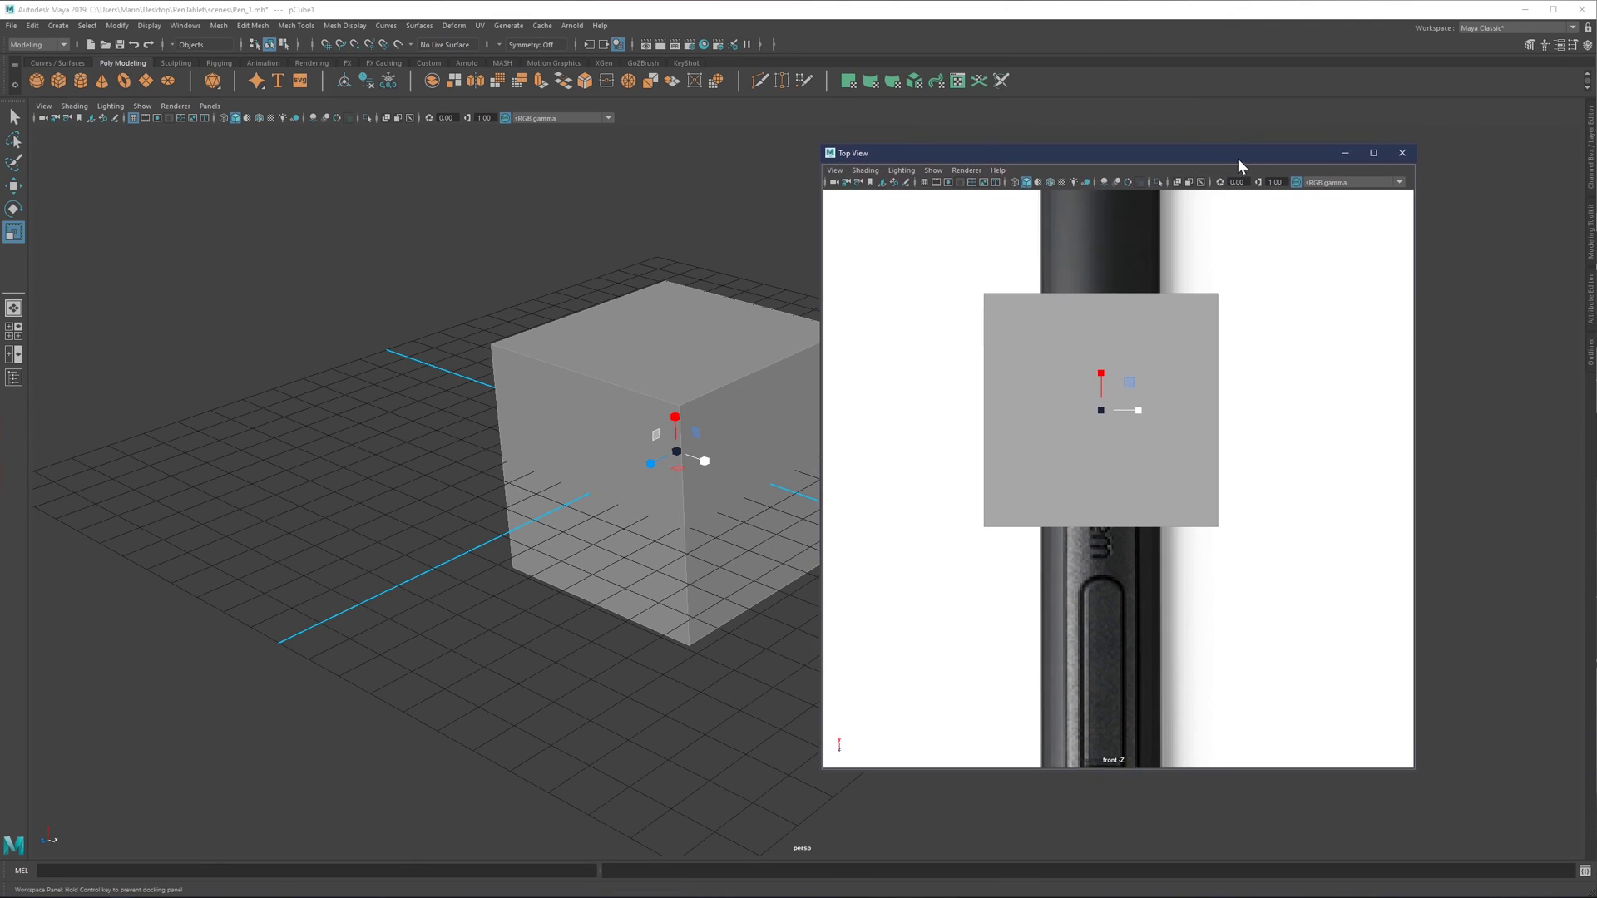
{"action": "left_click", "coordinate": [1177, 184]}
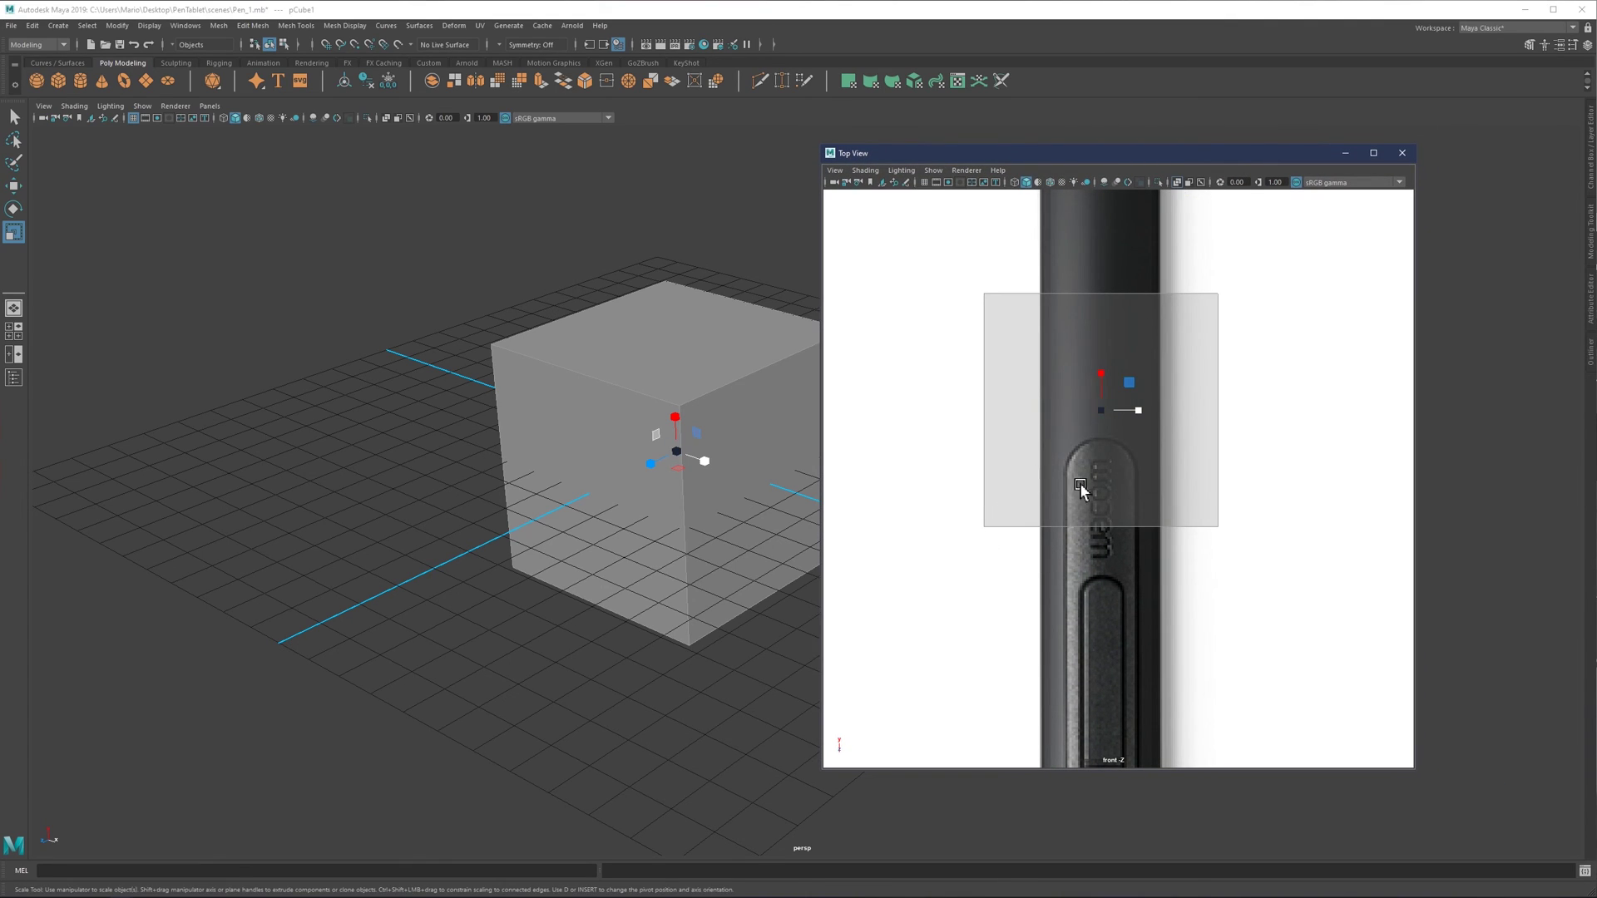
Close the floating front view window and restore the side-by-side layout with the front view beside the perspective view
{"action": "scroll", "coordinate": [998, 433], "scroll_direction": "down", "scroll_amount": 3}
{"action": "scroll", "coordinate": [1081, 479], "scroll_direction": "down", "scroll_amount": 2}
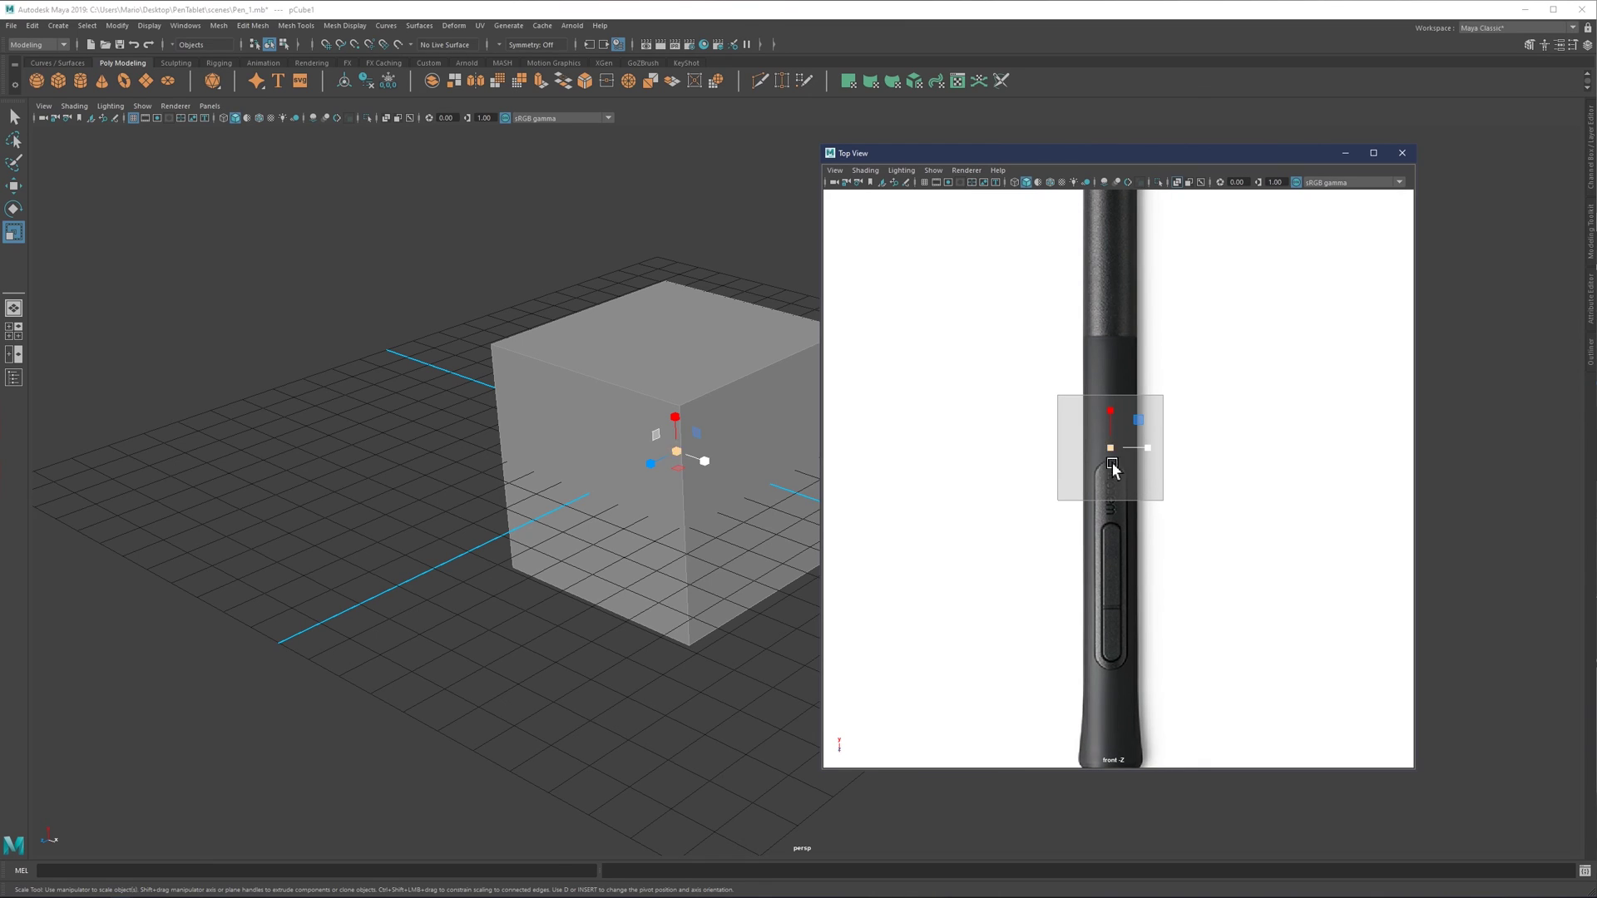
{"action": "scroll", "coordinate": [1145, 448], "scroll_direction": "down", "scroll_amount": 3}
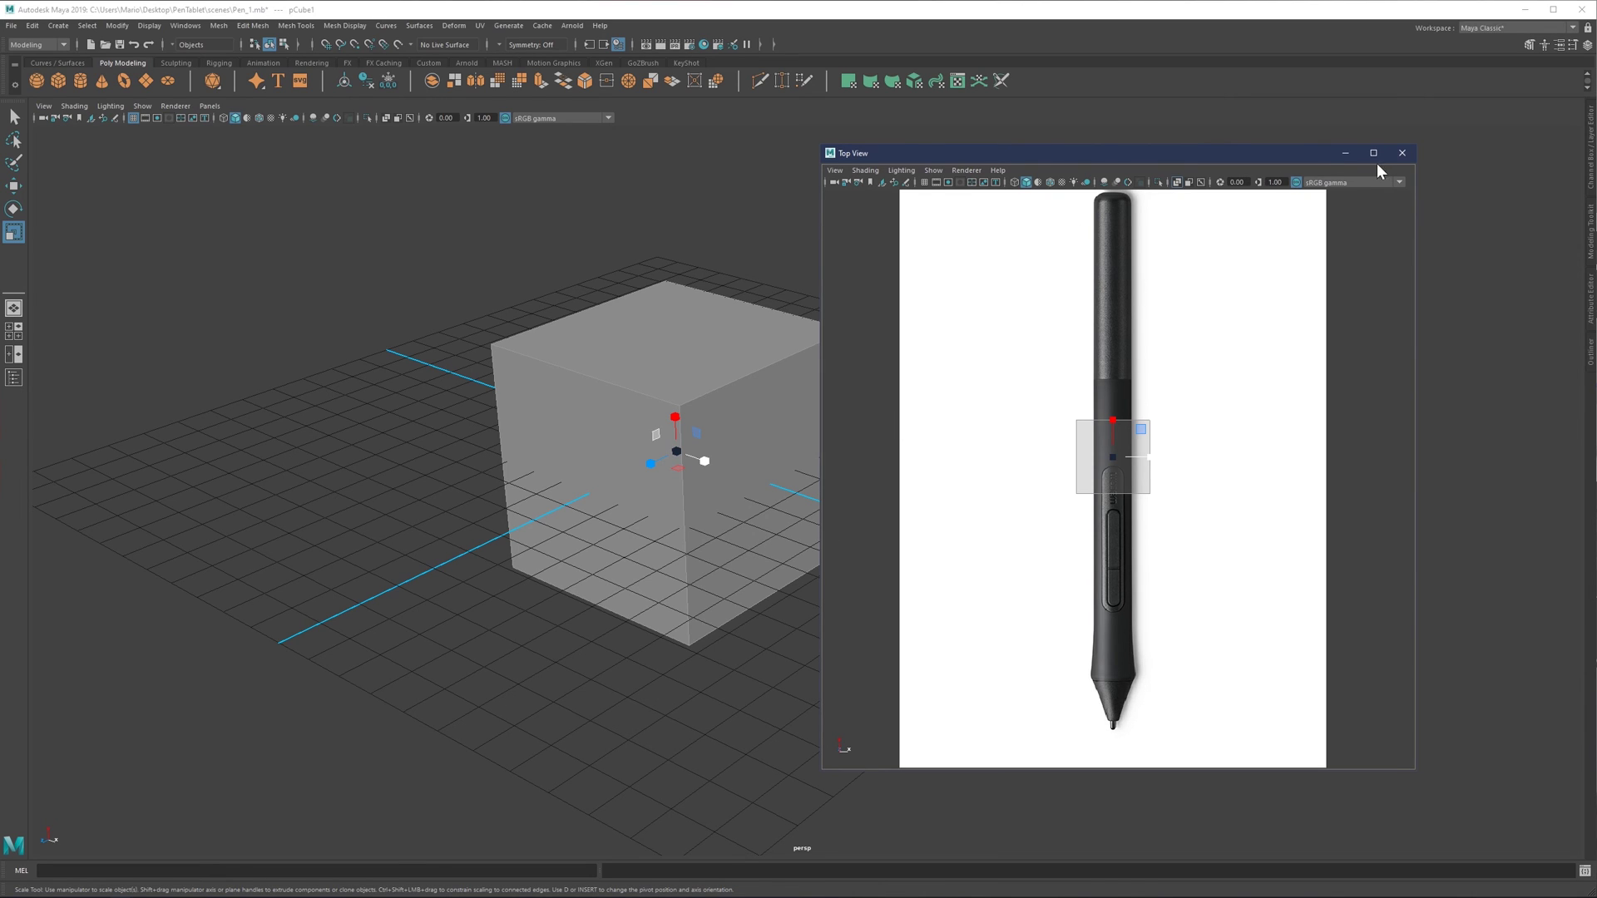
{"action": "left_click", "coordinate": [1403, 153]}
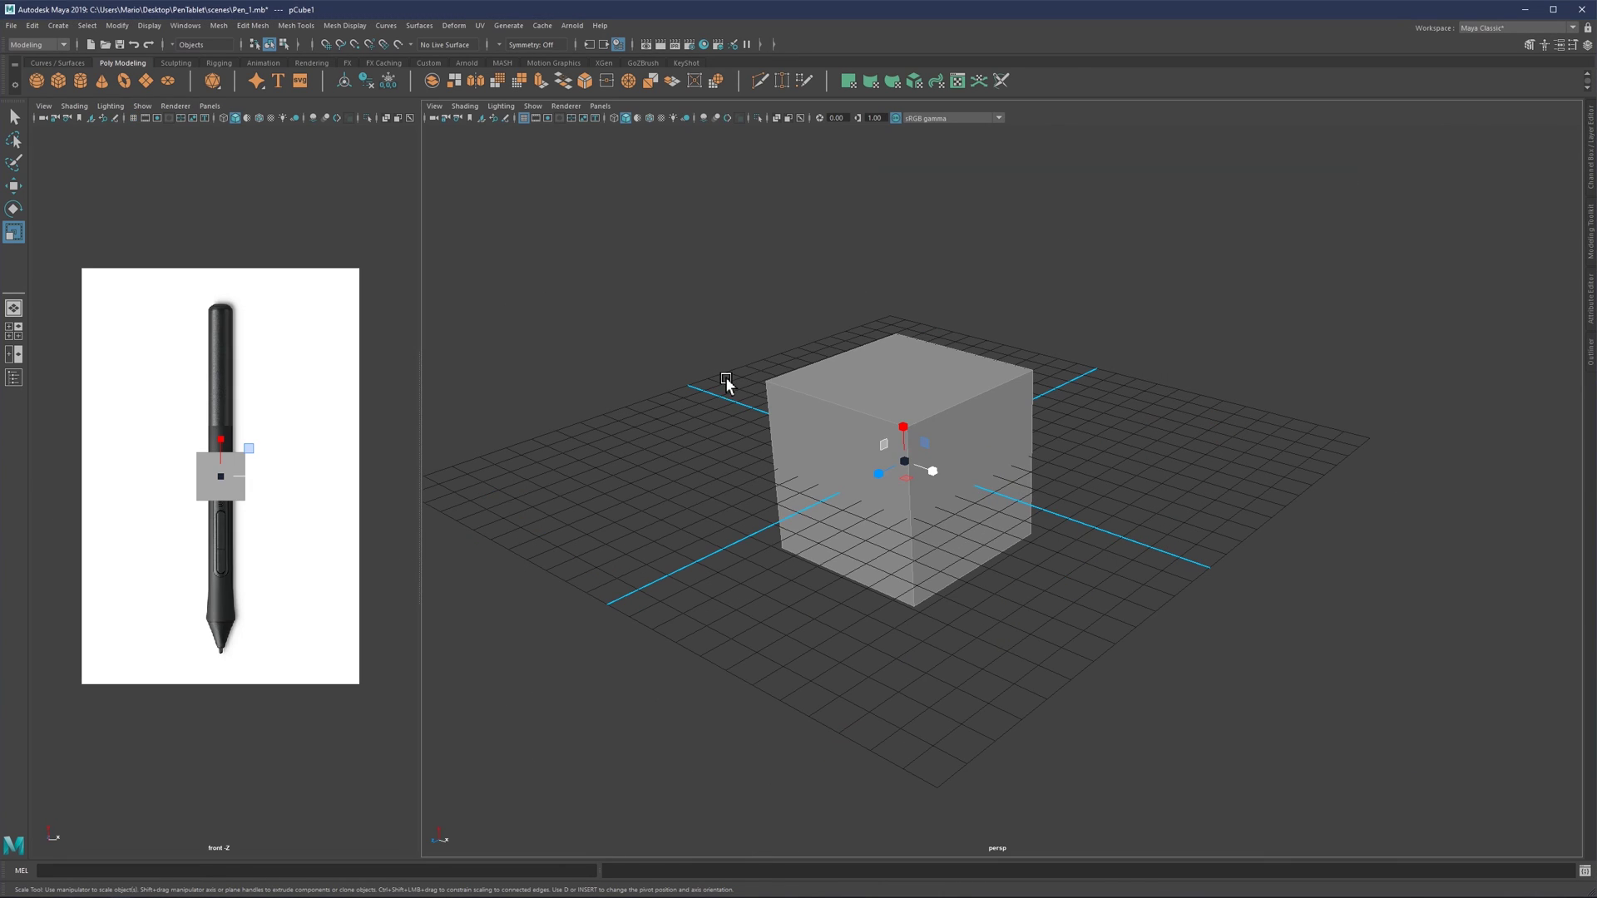
Turn on X-Ray shading in the docked front view and delete the test cube from the scene
{"action": "left_click", "coordinate": [386, 118]}
{"action": "scroll", "coordinate": [923, 449], "scroll_direction": "up", "scroll_amount": 2}
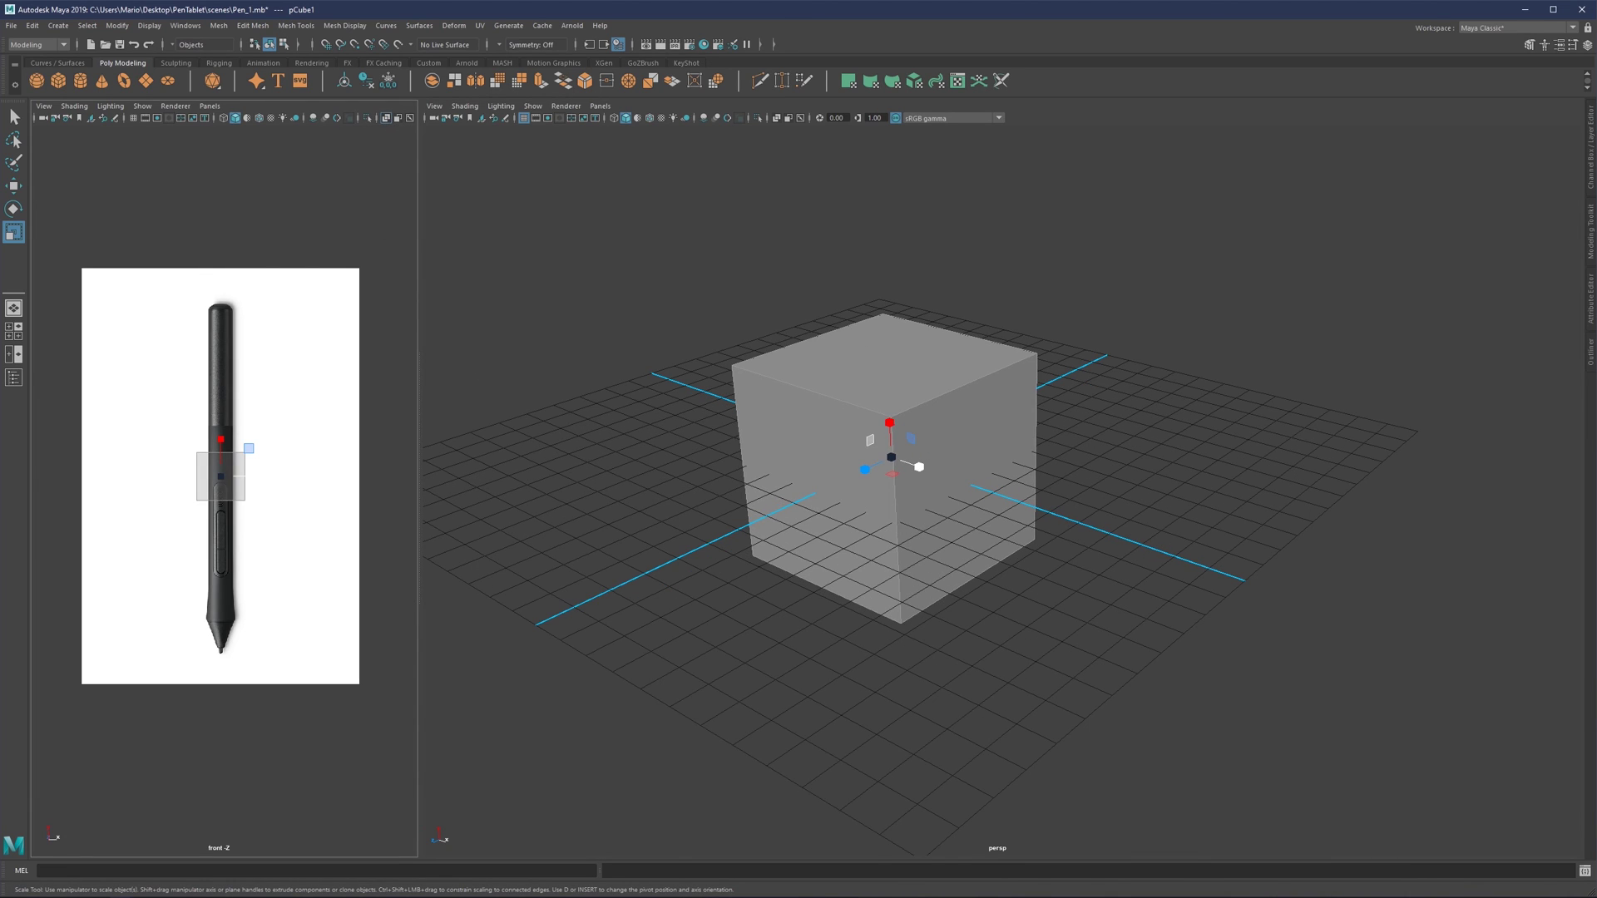
{"action": "key", "text": "Delete"}
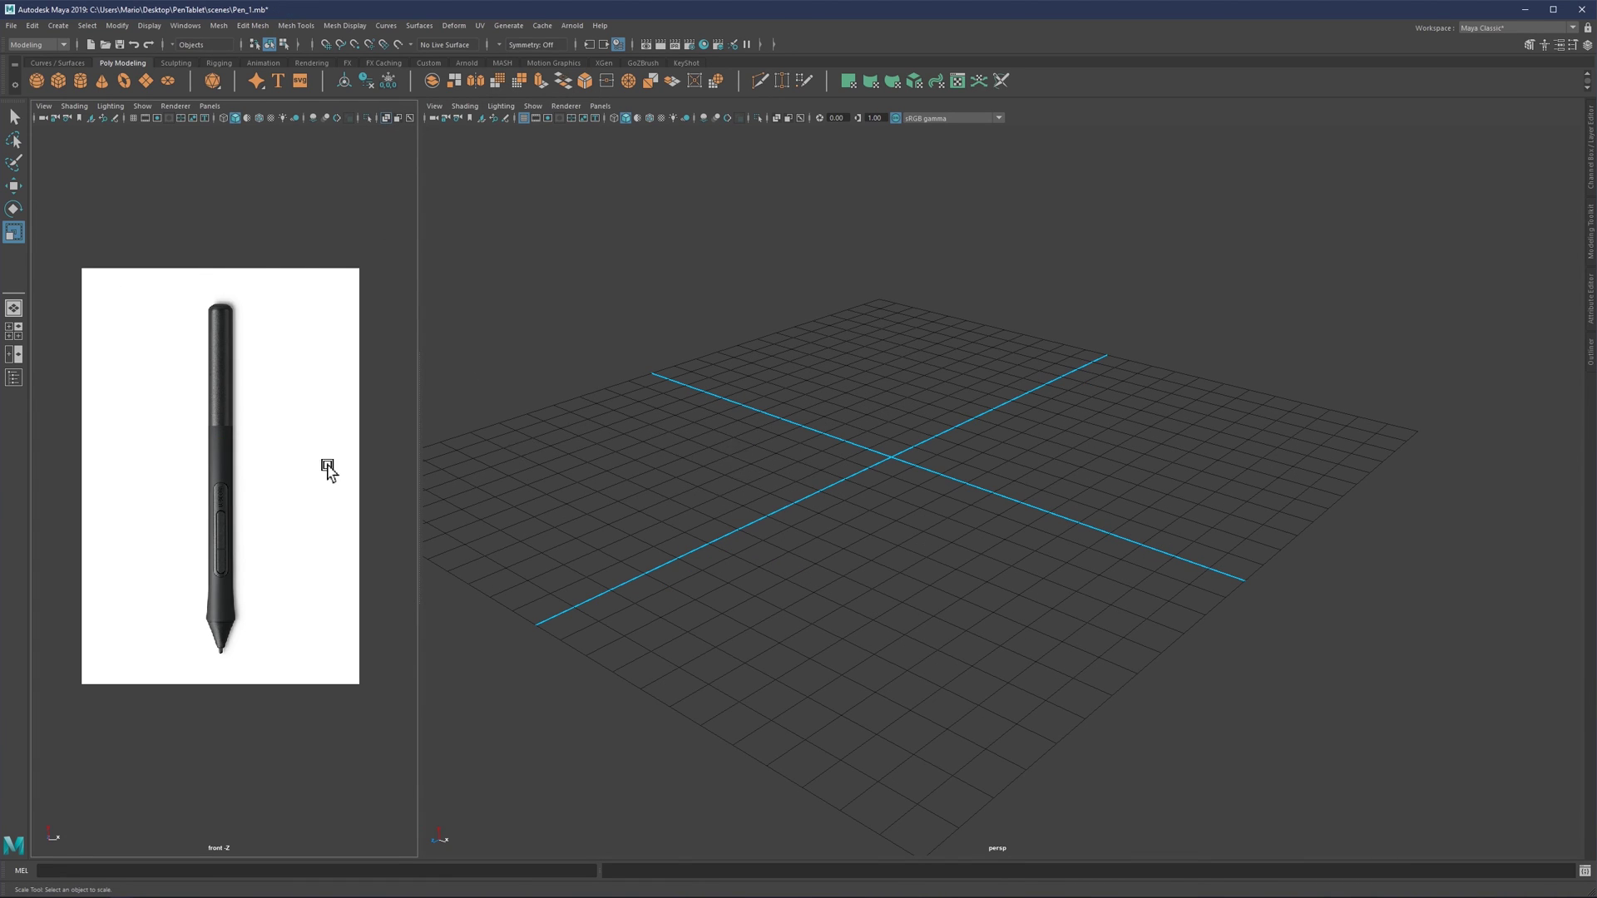
{"action": "scroll", "coordinate": [281, 474], "scroll_direction": "up", "scroll_amount": 5}
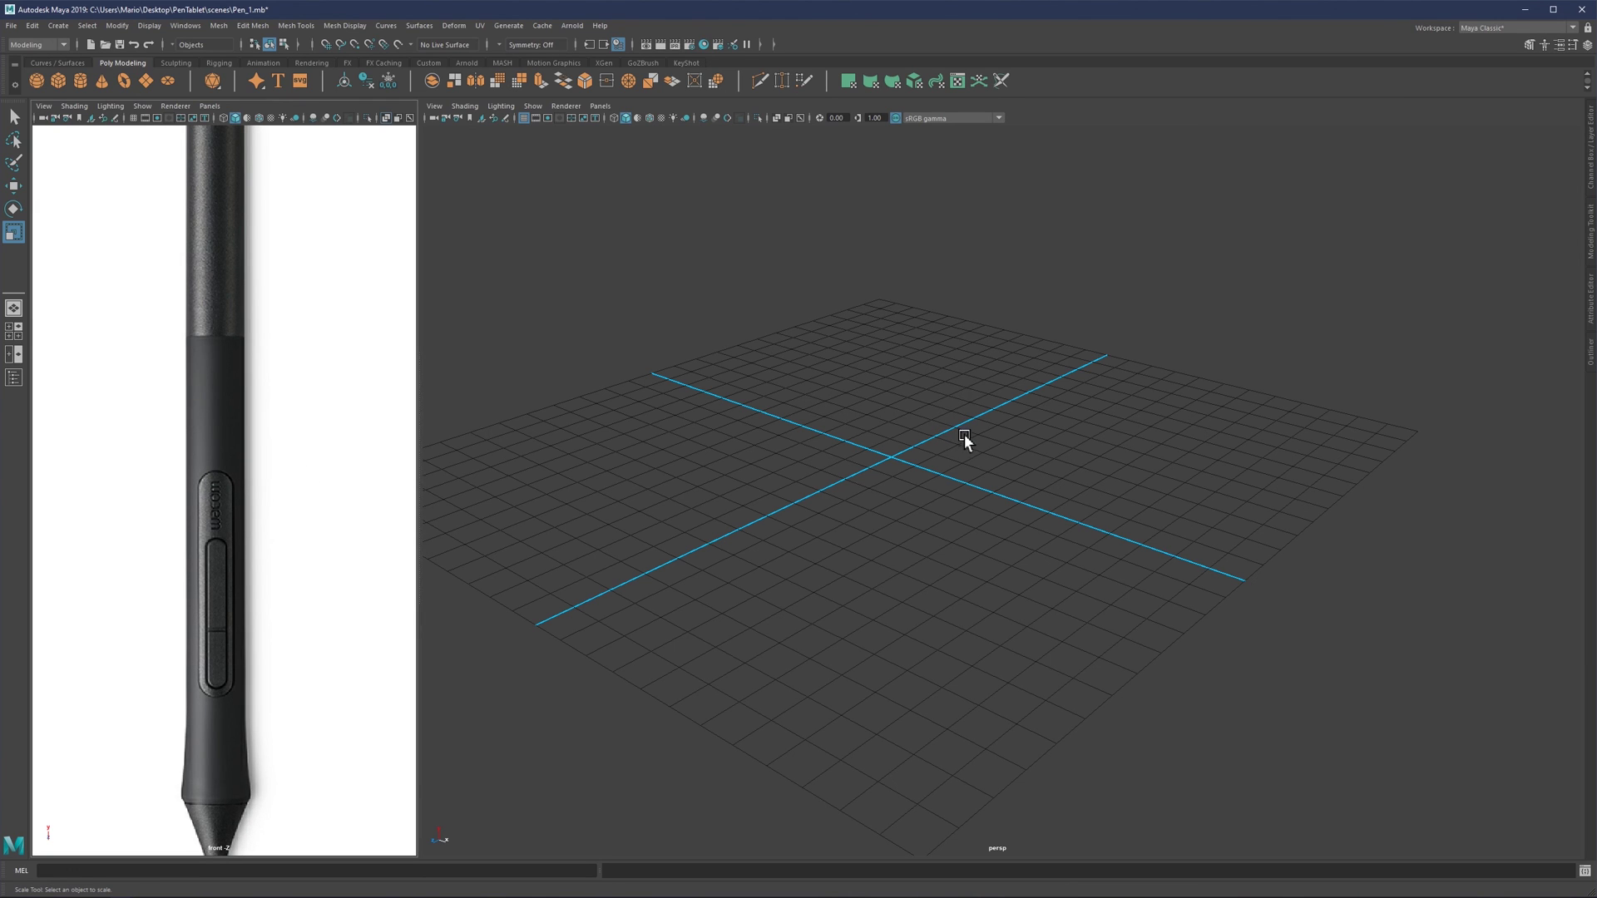
{"action": "left_click_drag", "start_coordinate": [968, 436], "coordinate": [932, 445], "text": "alt"}
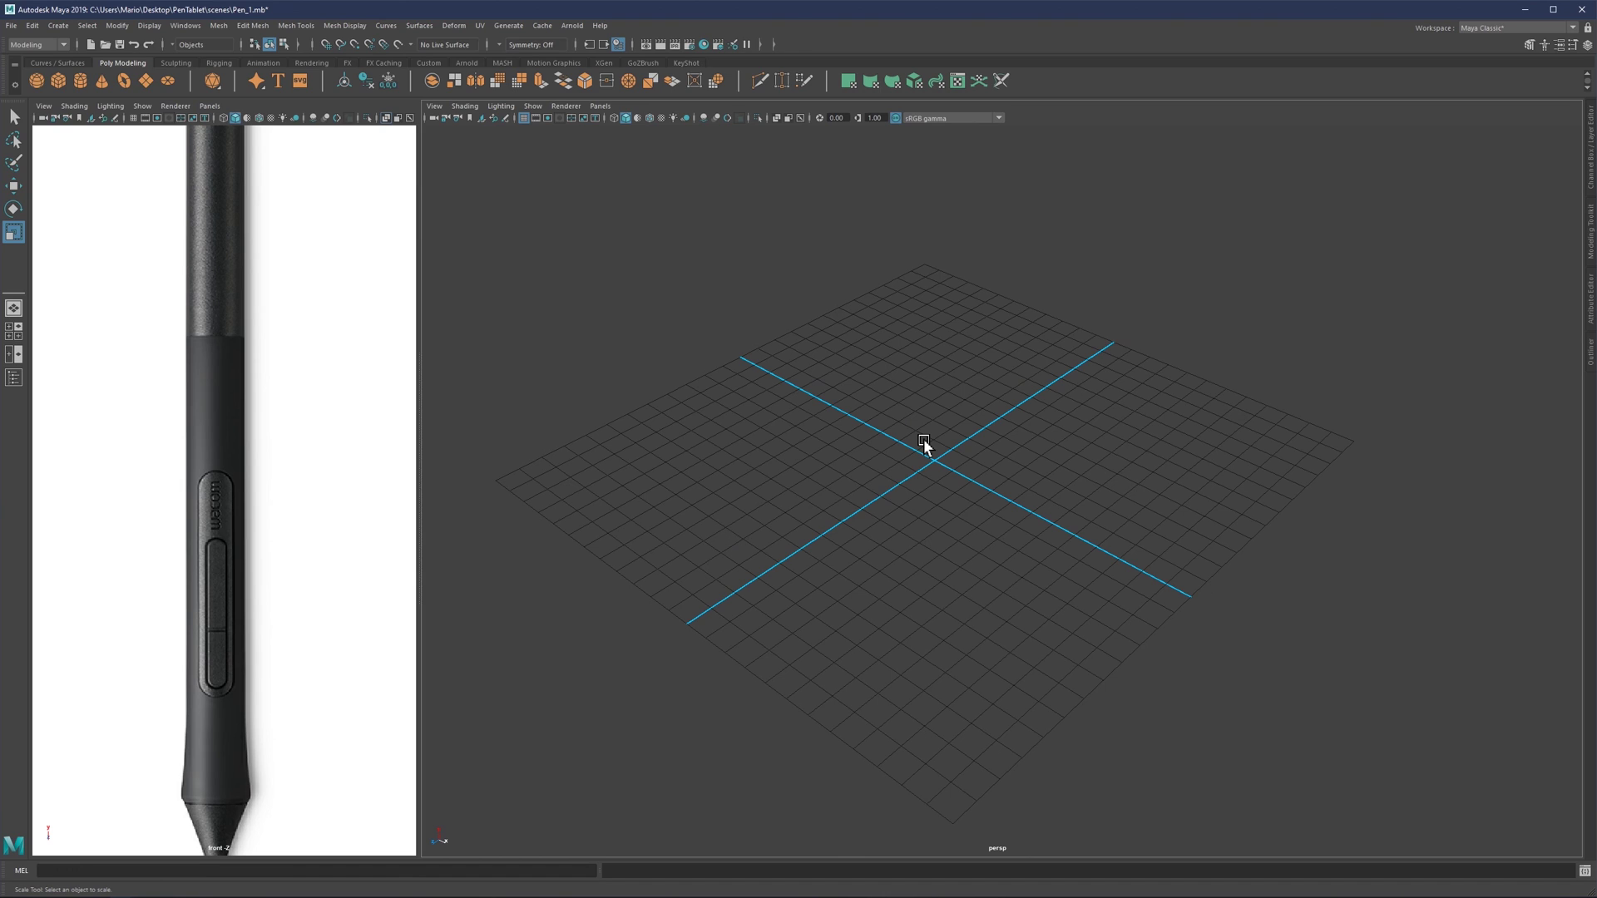